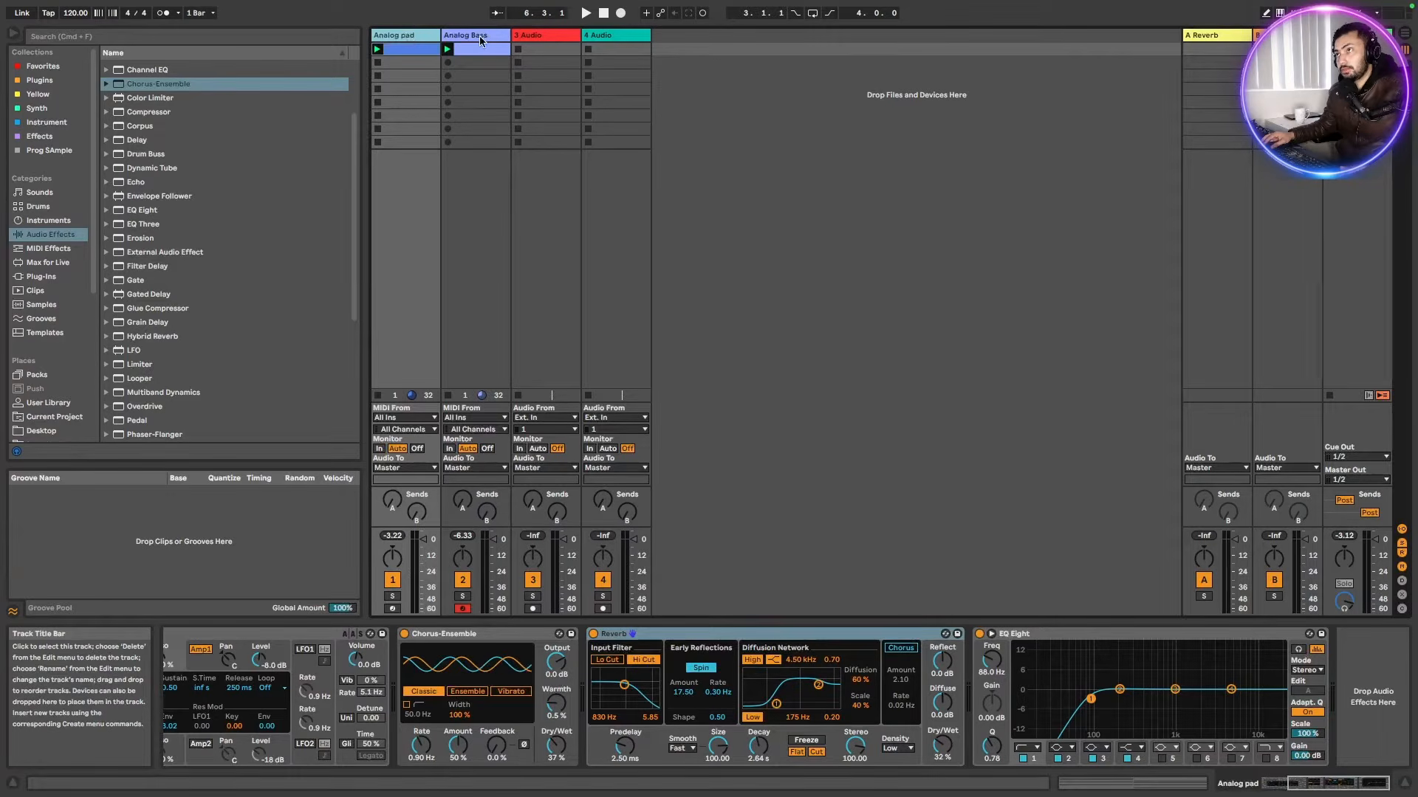
# Inspect the device chains of the Analog pad and Analog Bass tracks
pyautogui.click(480, 40)
pyautogui.click(408, 38)
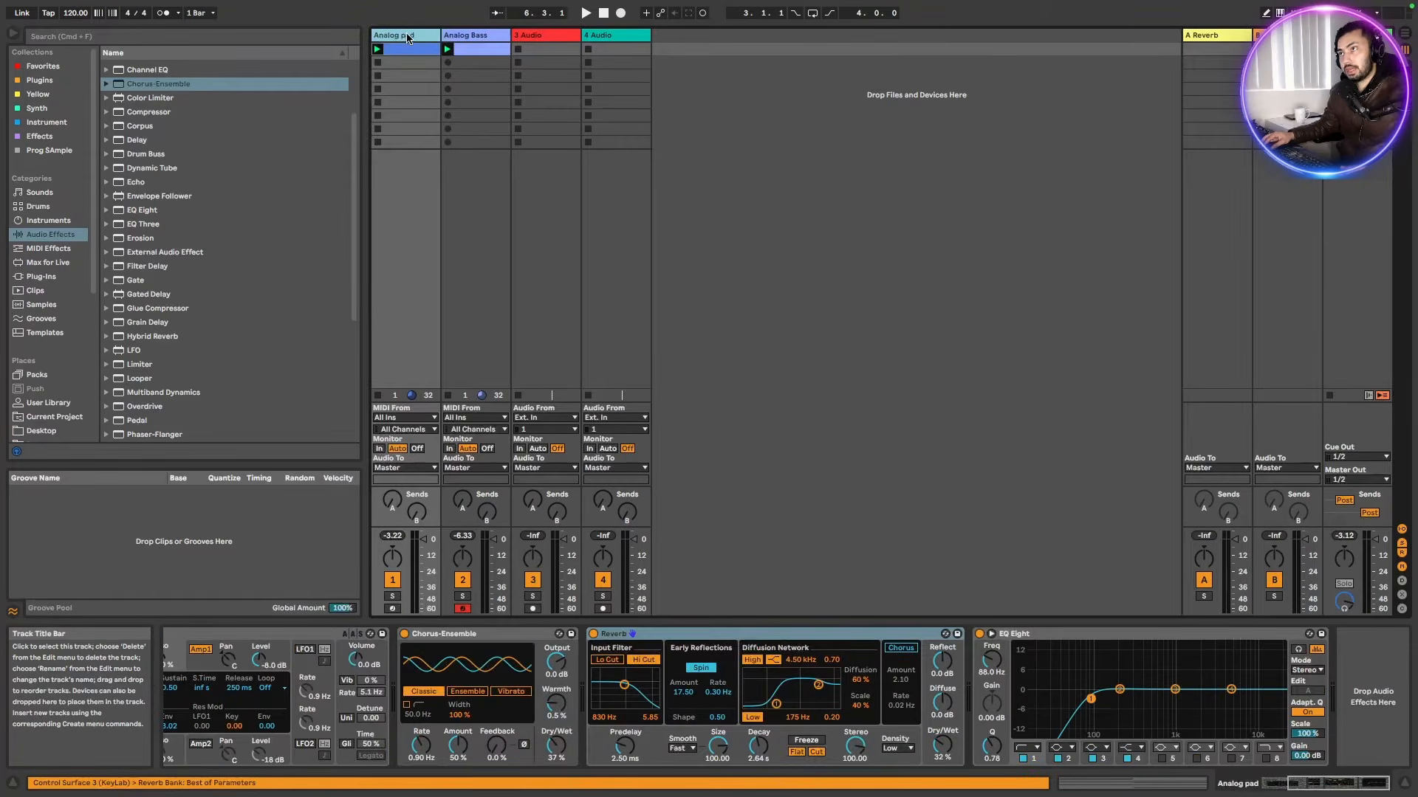
pyautogui.click(467, 36)
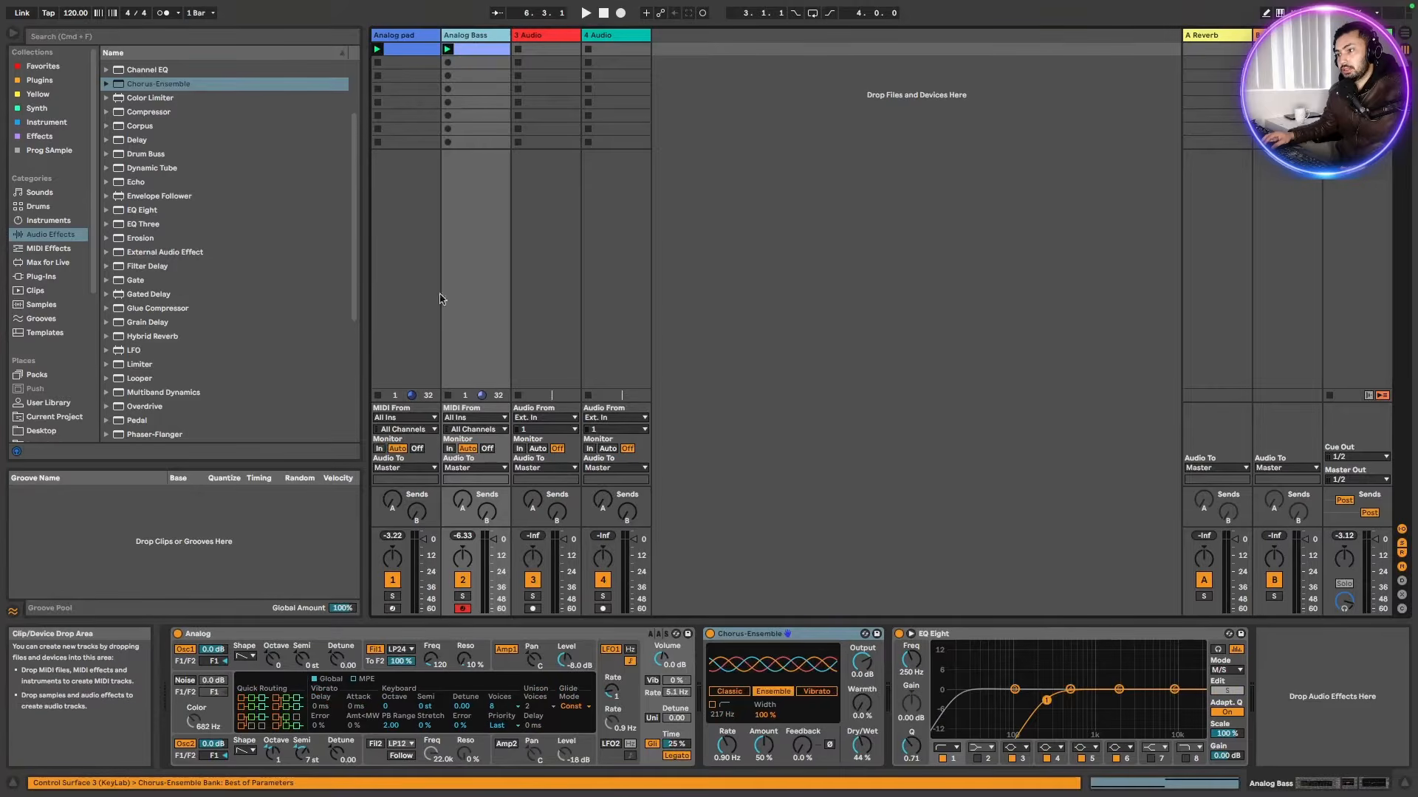
pyautogui.click(397, 38)
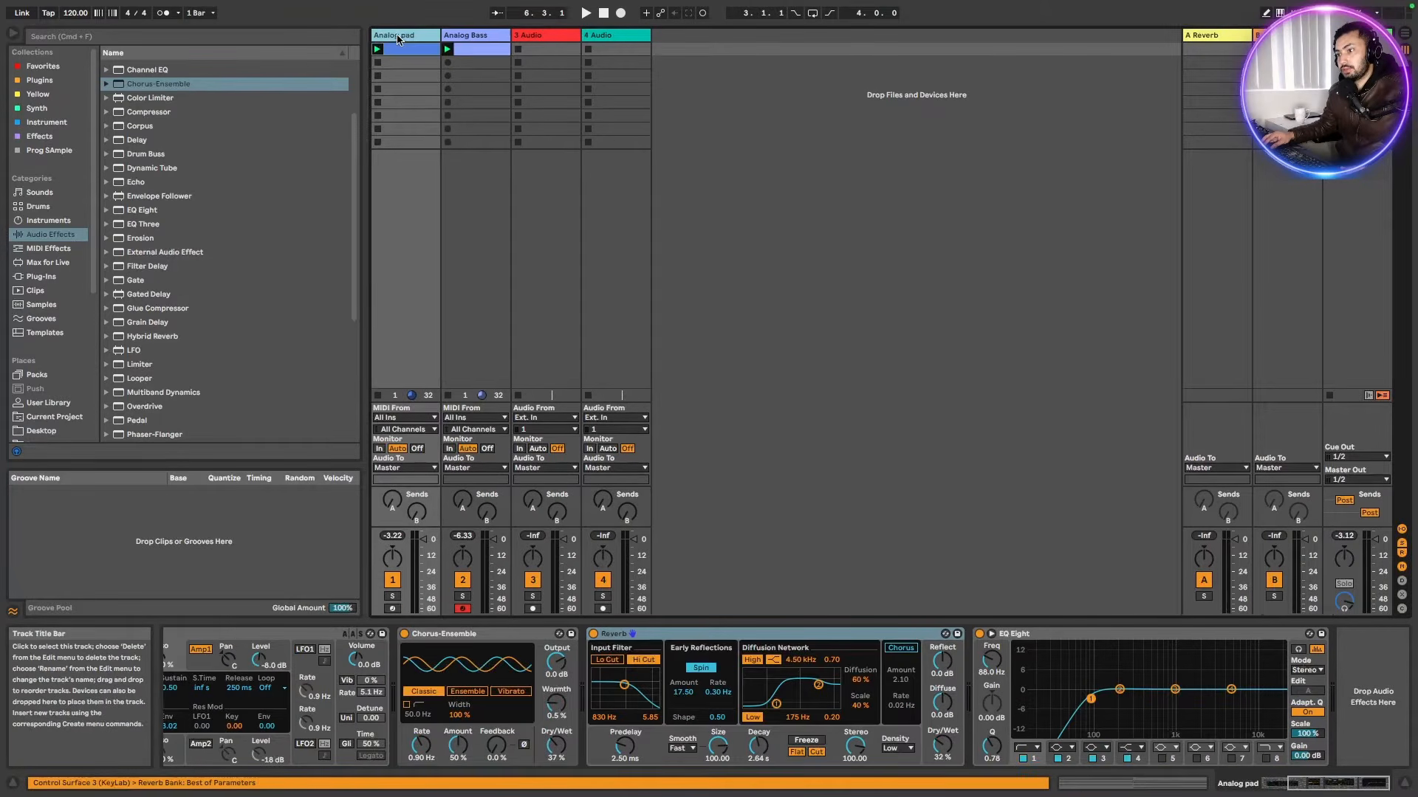
# Solo the Analog pad track and start playback to hear it
pyautogui.click(394, 600)
pyautogui.press('space')
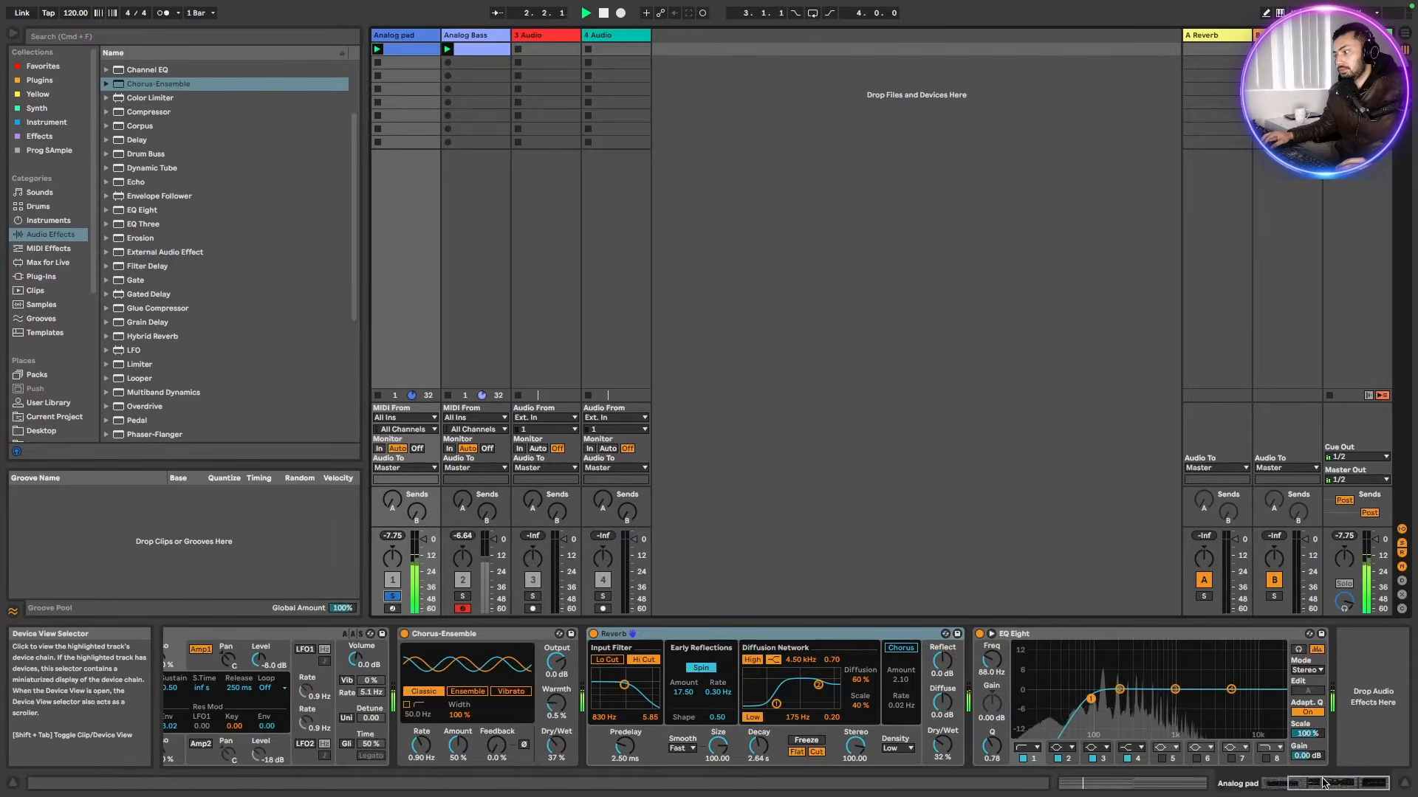
# Scroll through the Analog pad track's device chain to review its devices
pyautogui.click(1292, 787)
pyautogui.click(1305, 788)
pyautogui.click(1313, 786)
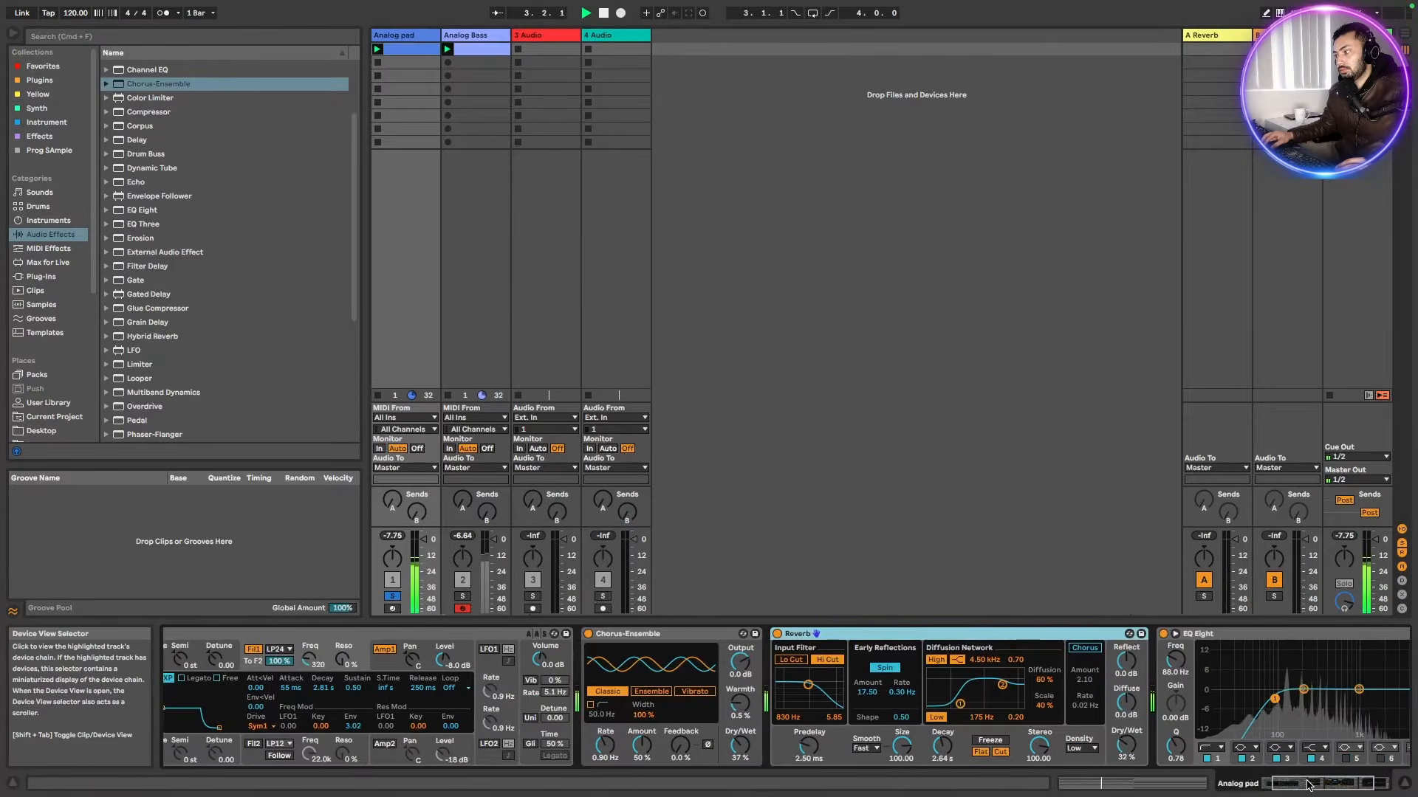
pyautogui.click(1321, 783)
pyautogui.click(1322, 783)
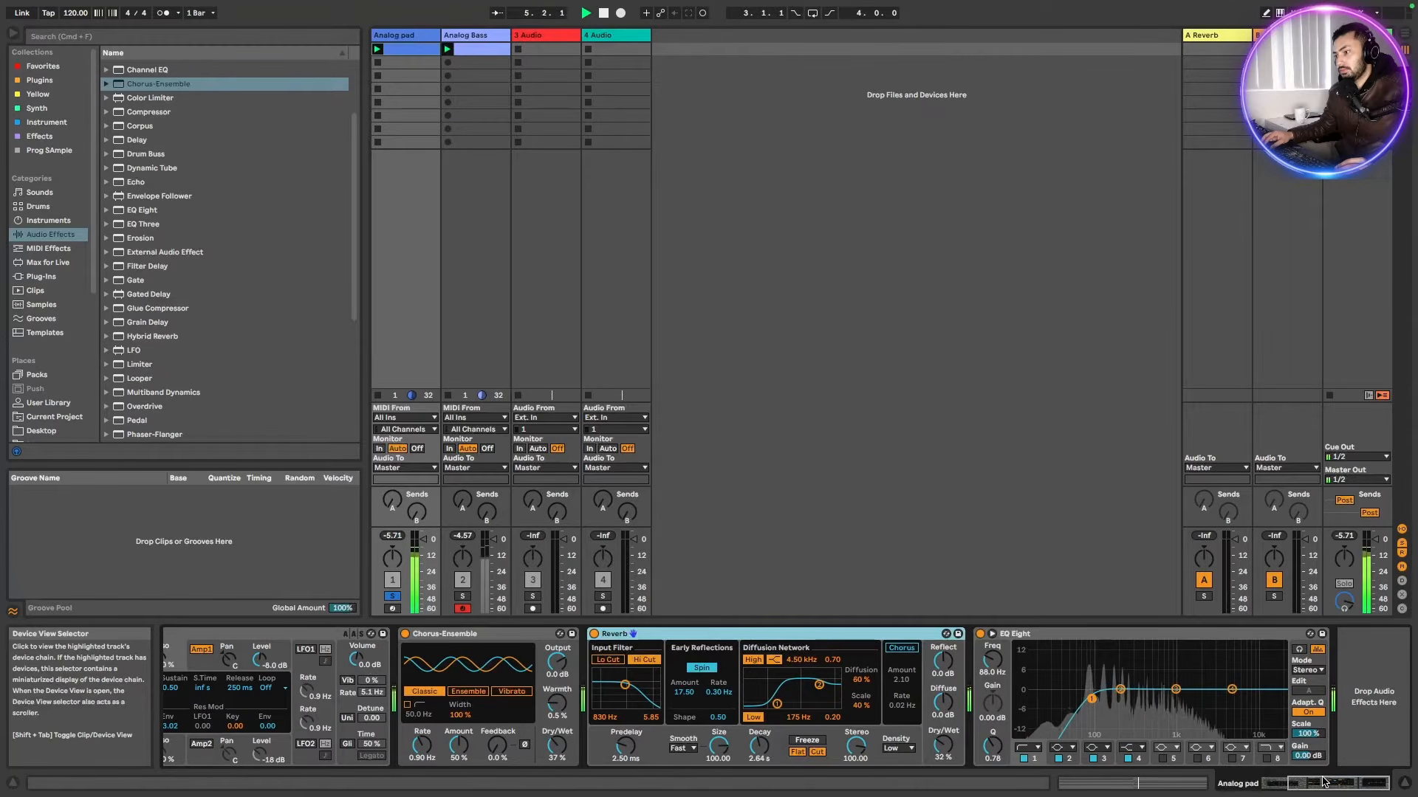
pyautogui.moveTo(1324, 782); pyautogui.dragTo(1279, 790)
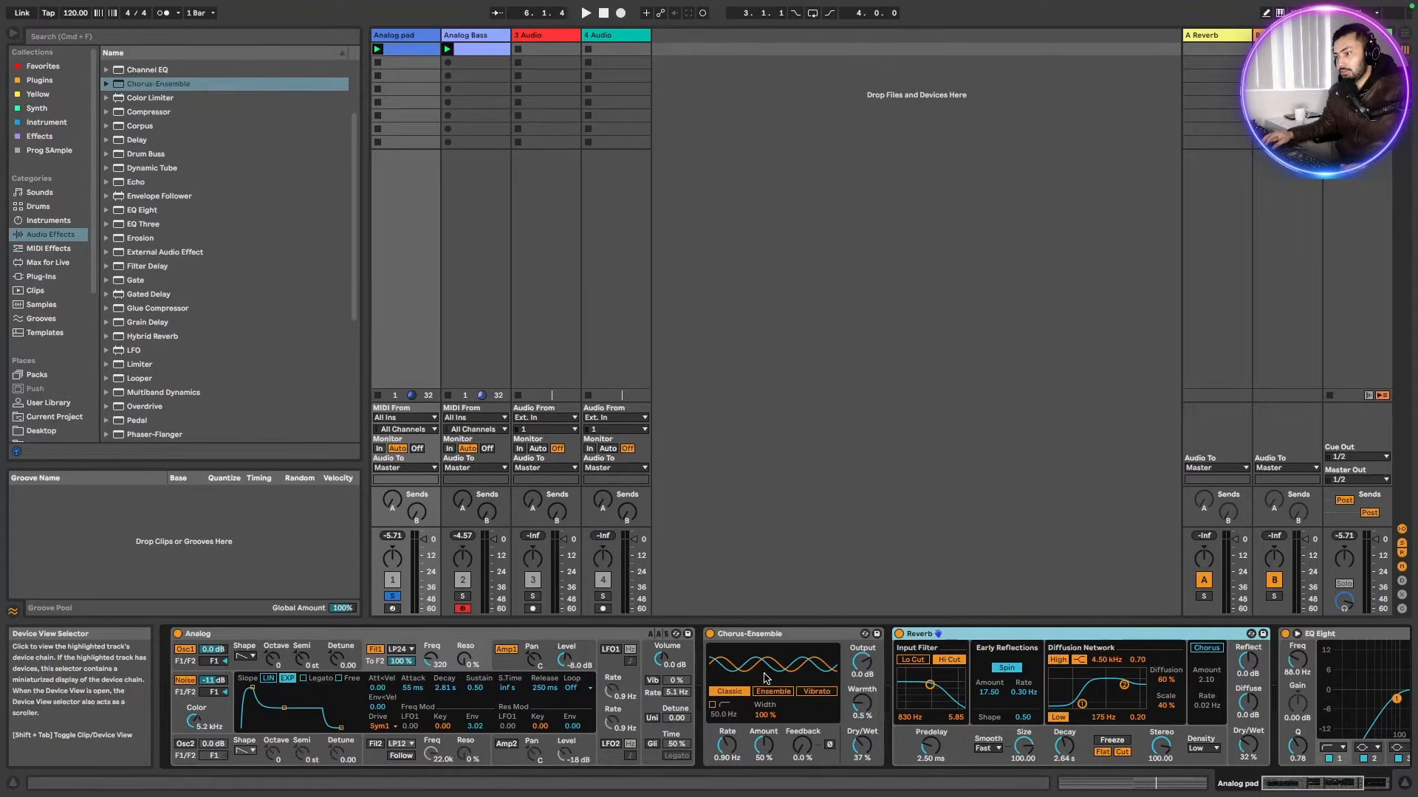
# Deactivate the Chorus-Ensemble, Reverb and EQ Eight effects on the Analog pad track
pyautogui.click(543, 636)
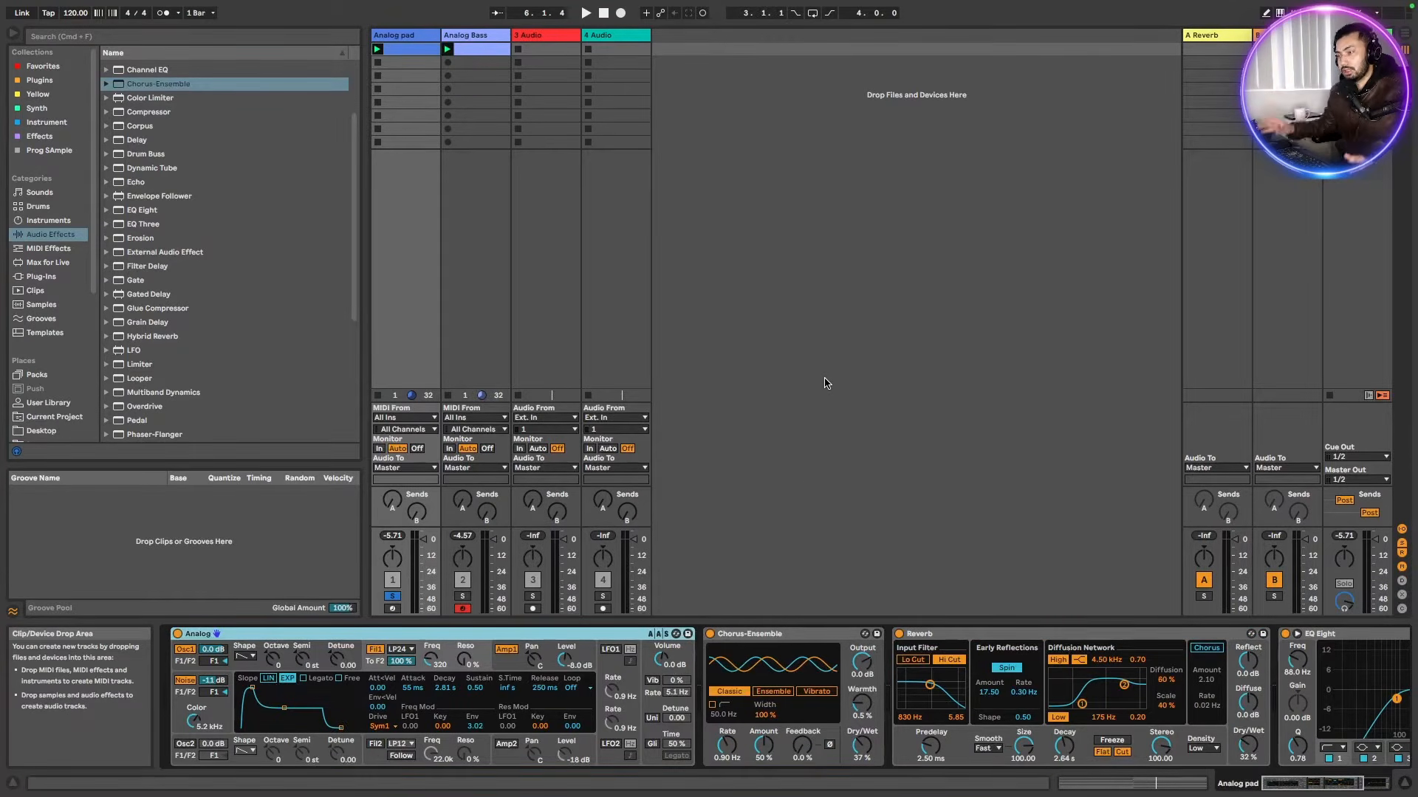
pyautogui.click(707, 637)
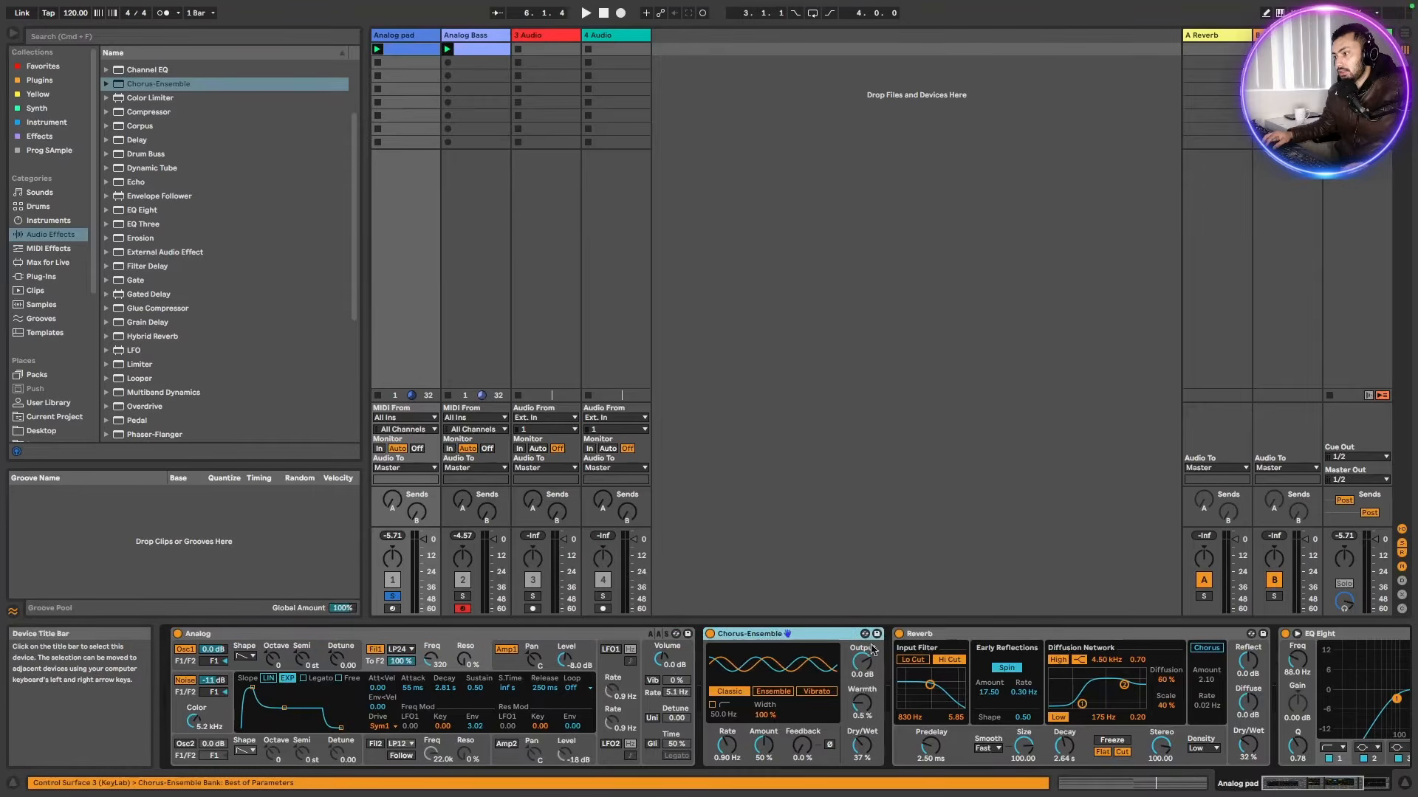
pyautogui.click(709, 633)
pyautogui.click(898, 634)
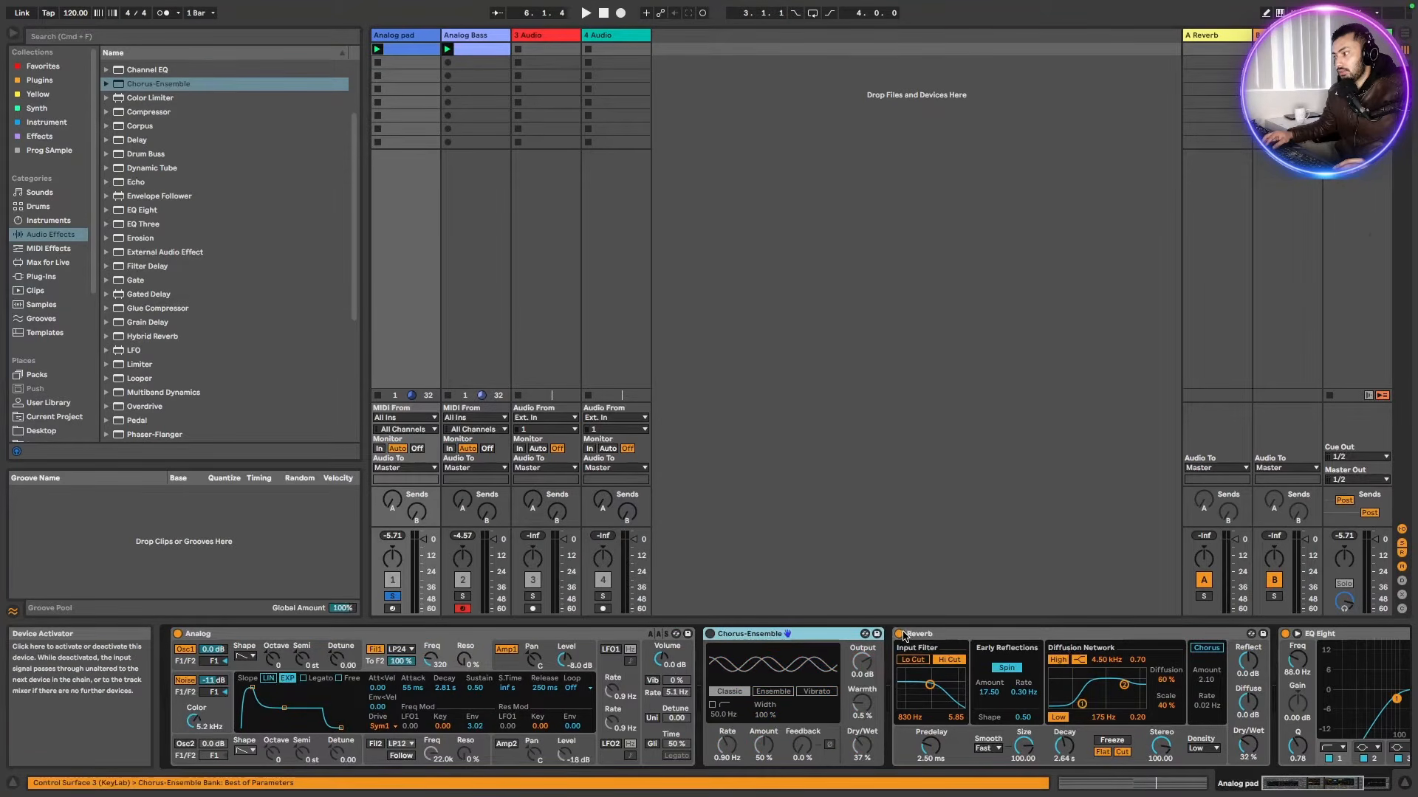
pyautogui.click(1285, 634)
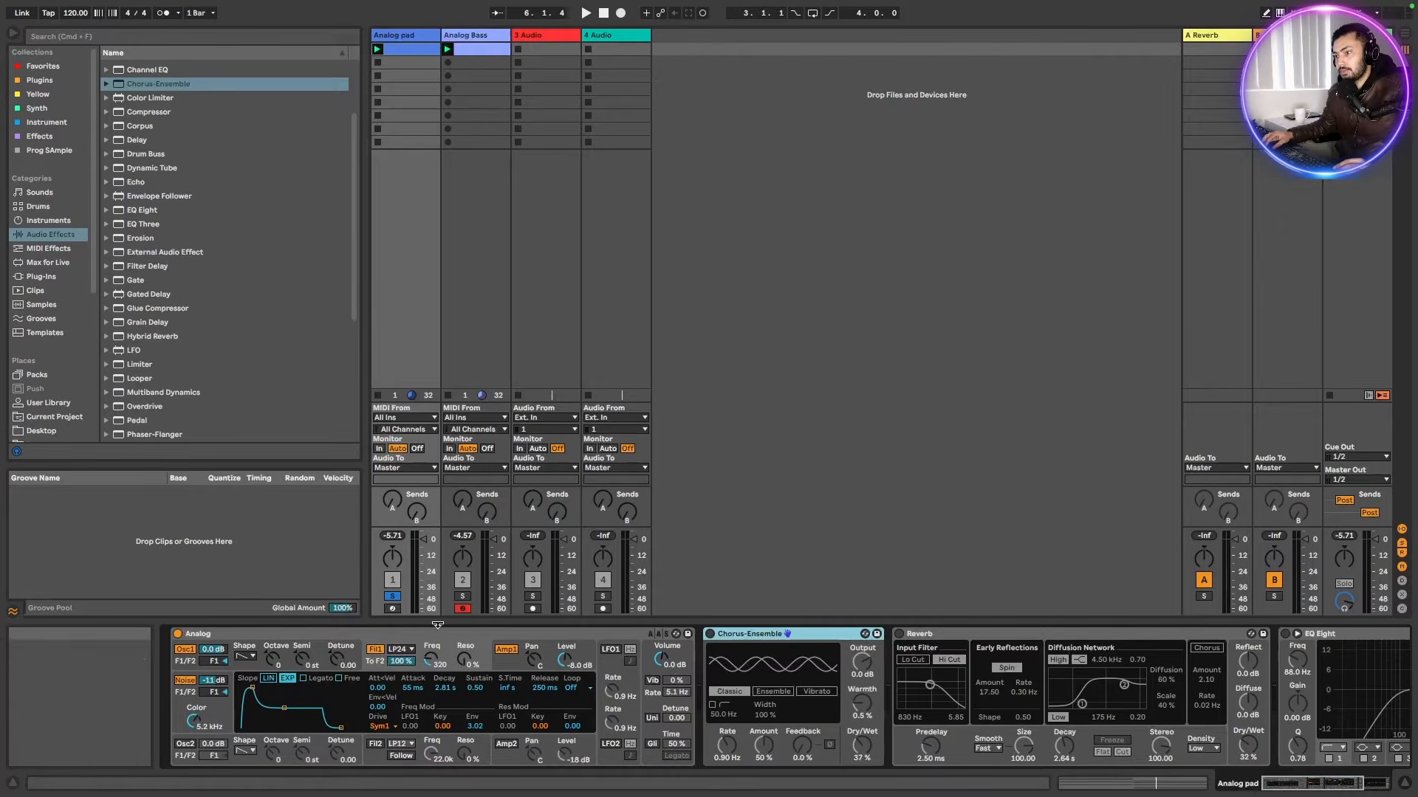
# Delete the Analog instrument and load a fresh default Analog from the Instruments browser
pyautogui.click(221, 633)
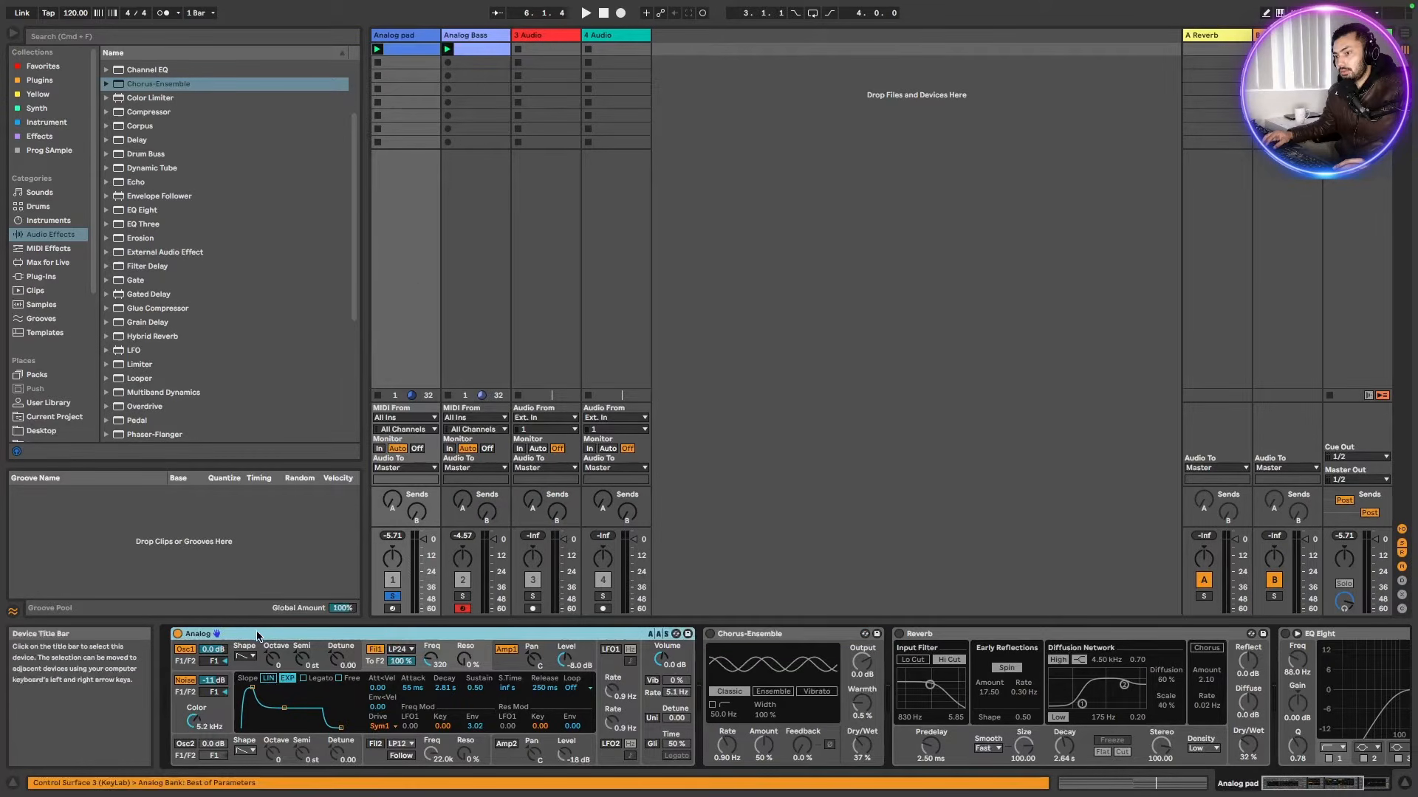
pyautogui.press('Delete')
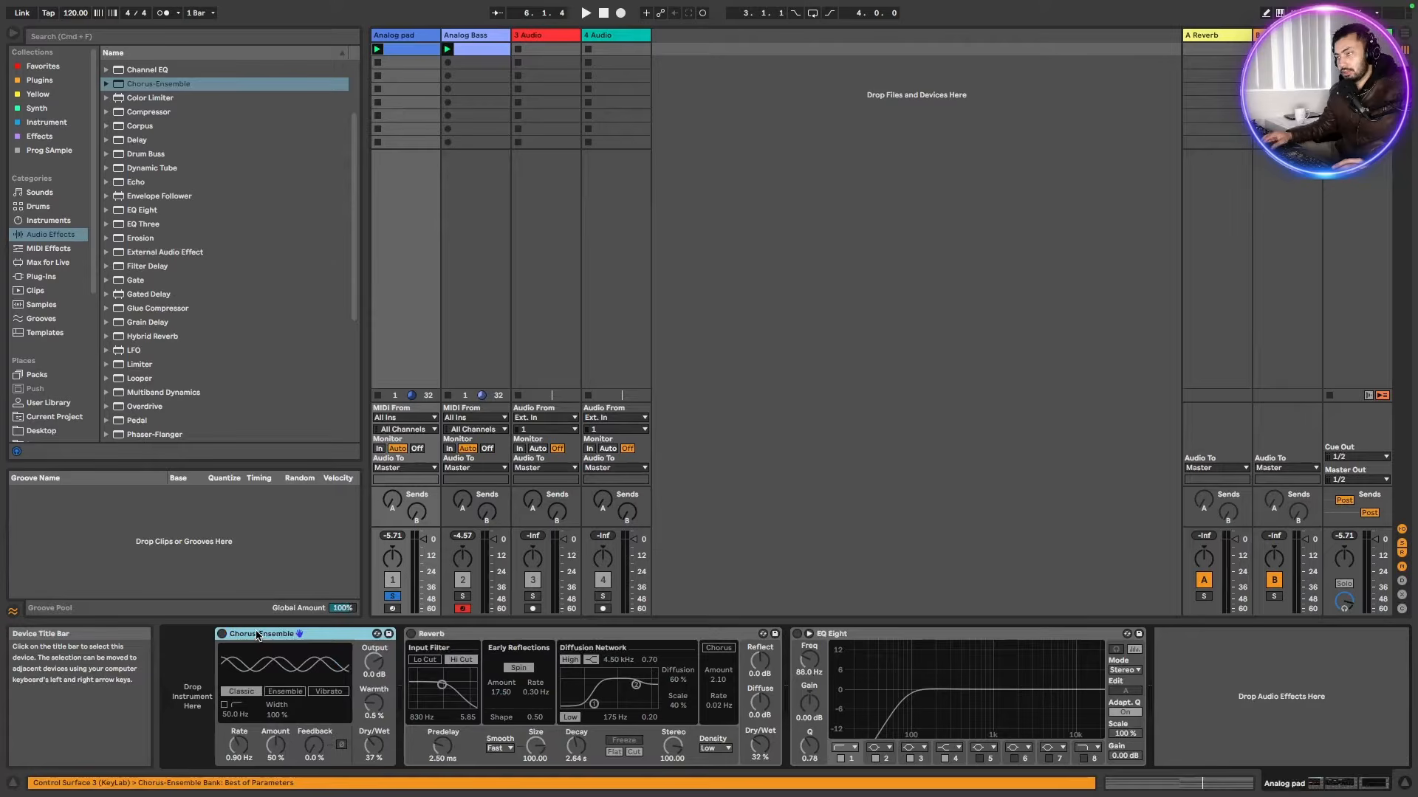
pyautogui.click(49, 221)
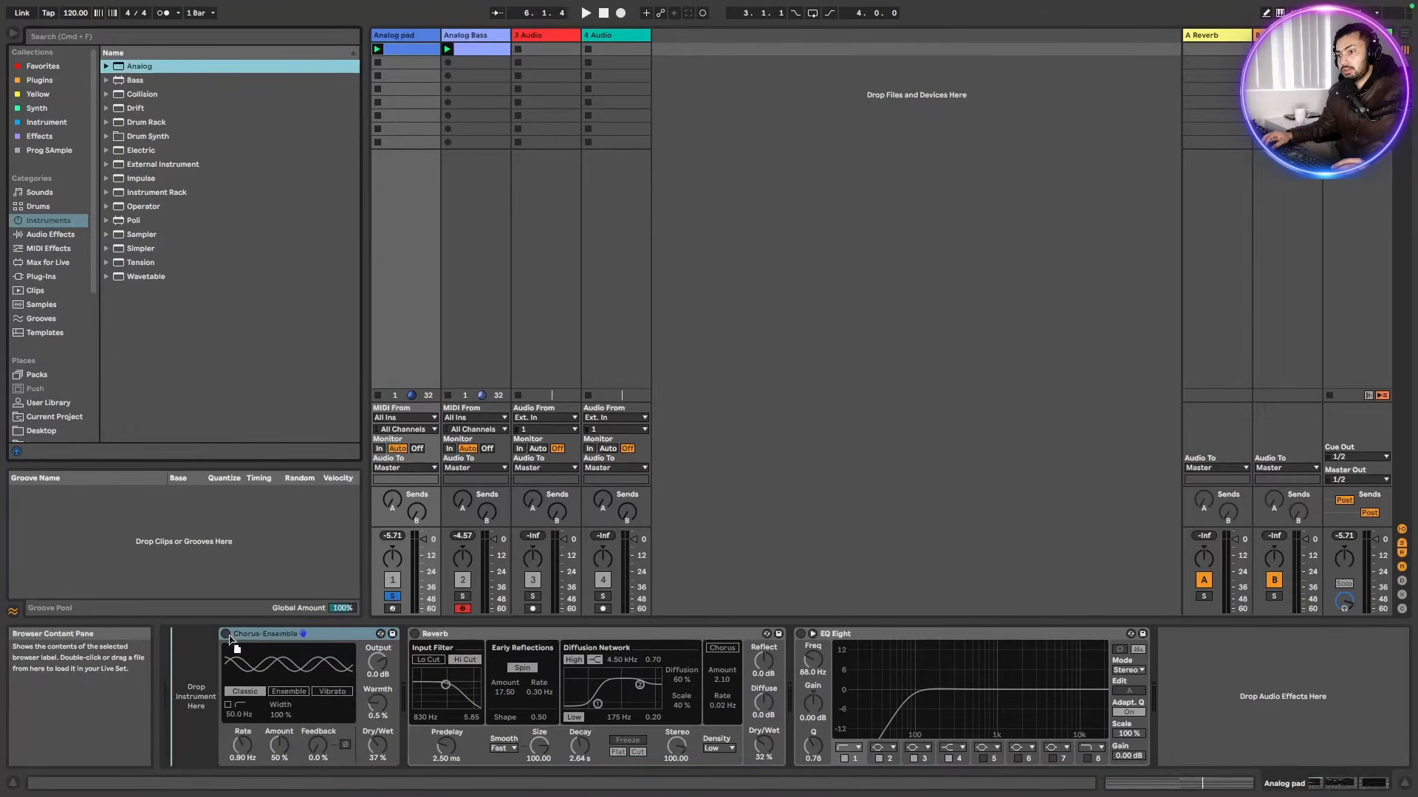
pyautogui.press('Return')
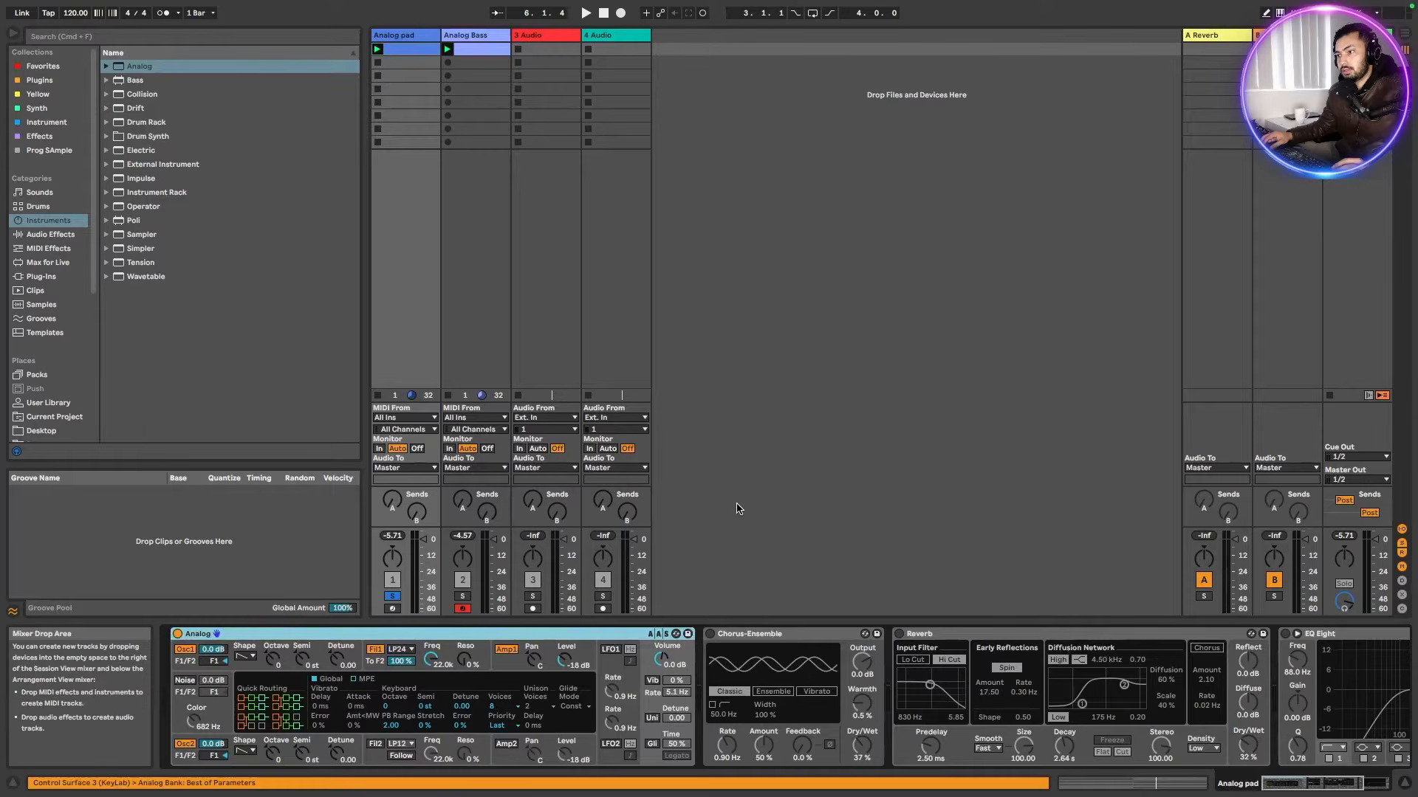
# Turn off Oscillator 2 in Analog and play the pad
pyautogui.click(183, 746)
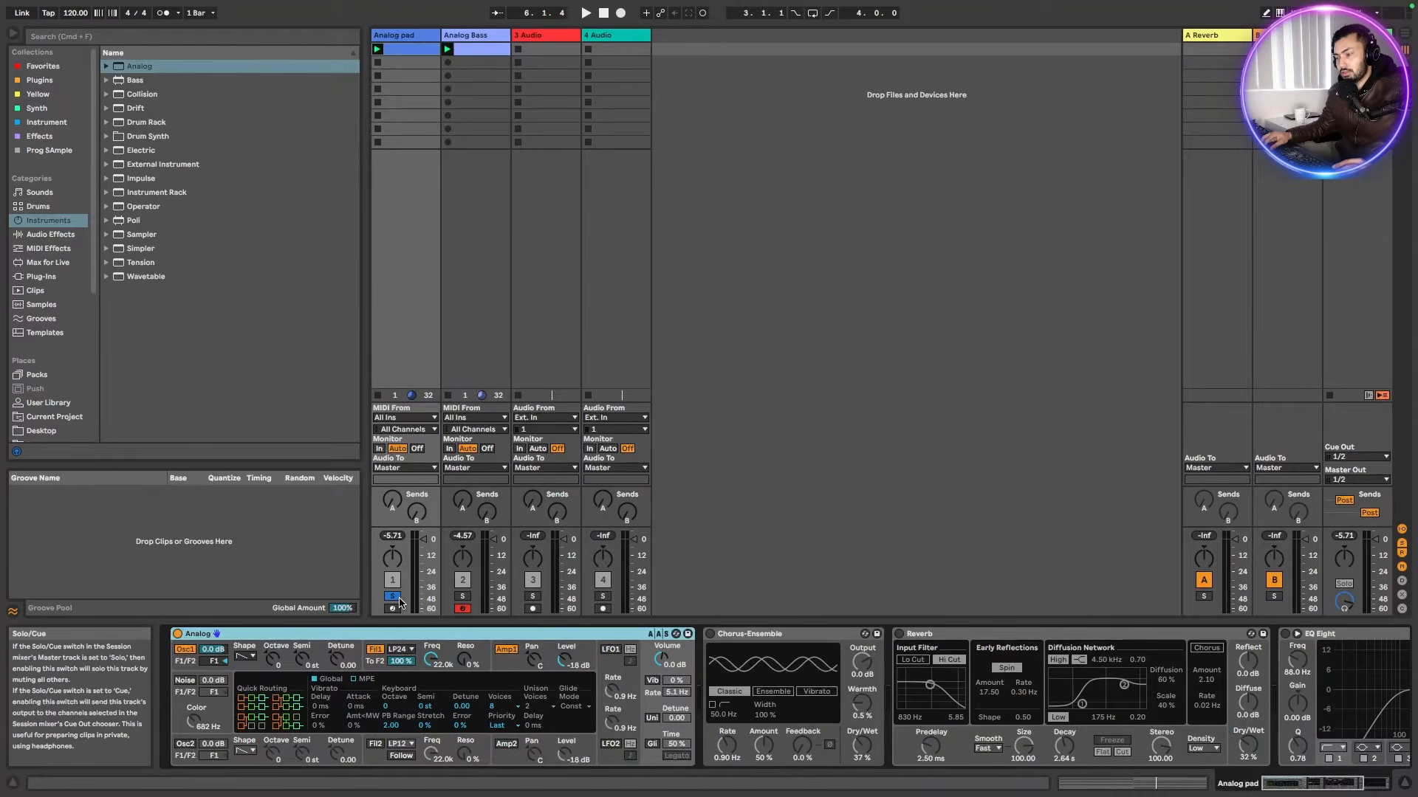
pyautogui.press('space')
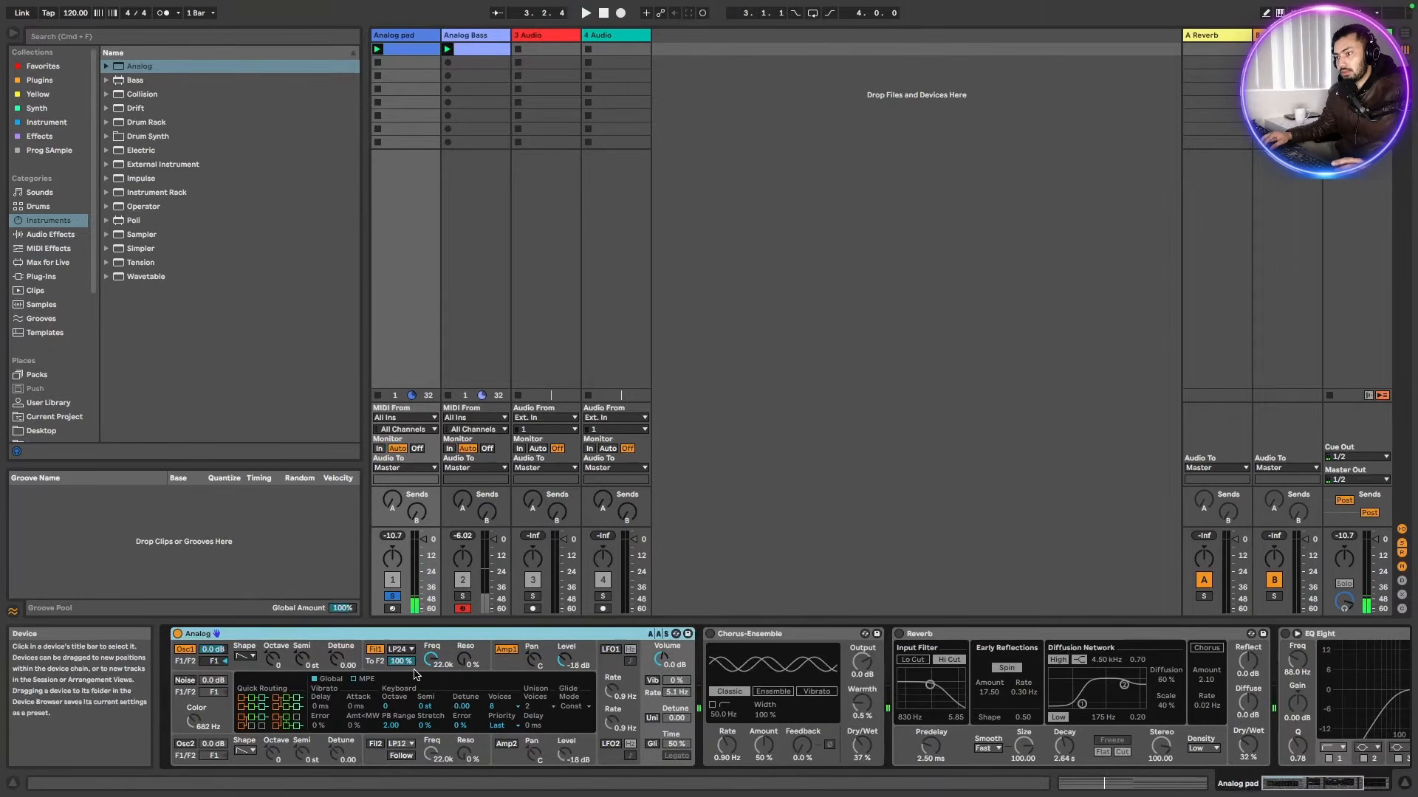
# Set Filter 1 cutoff frequency to 320 Hz and audition the pad
pyautogui.click(431, 665)
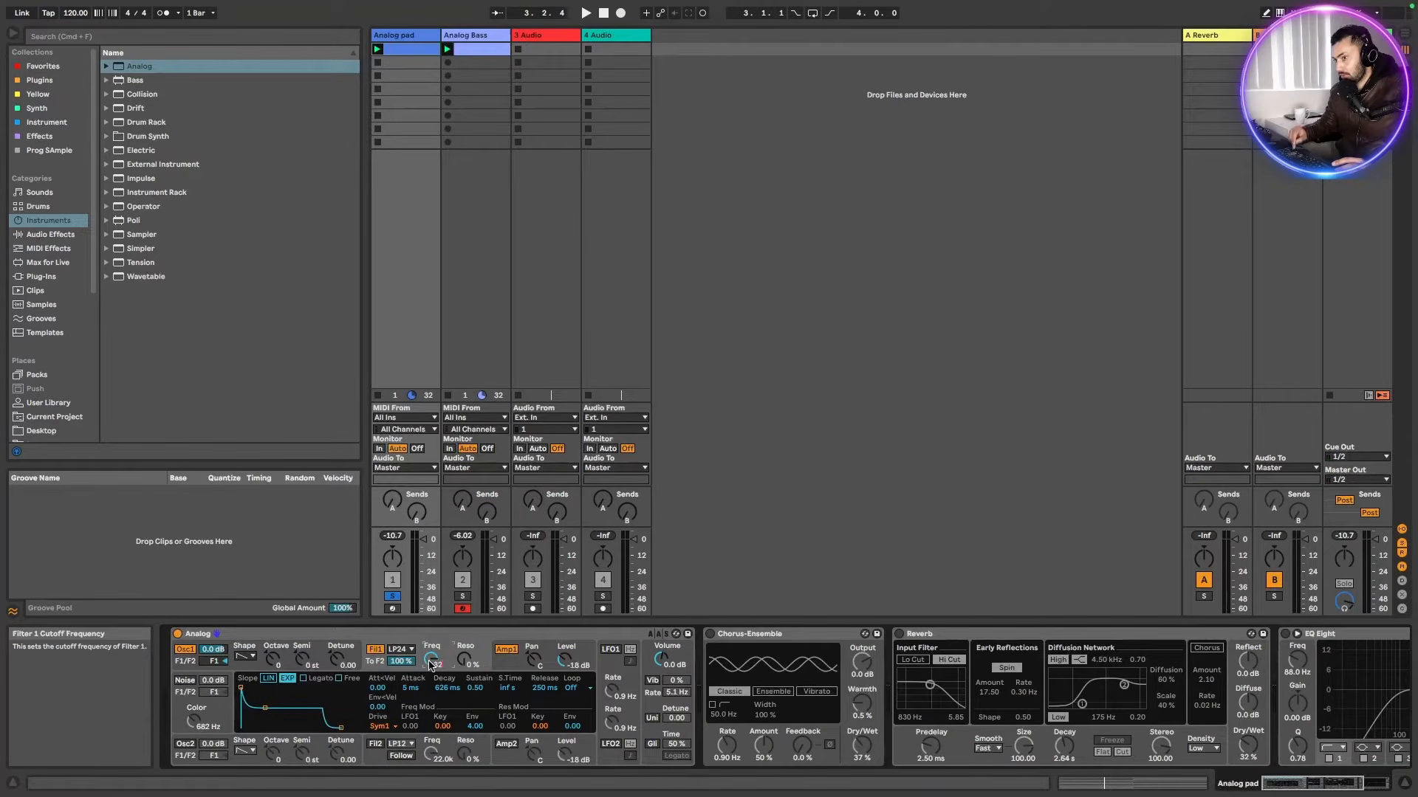
pyautogui.write('0')
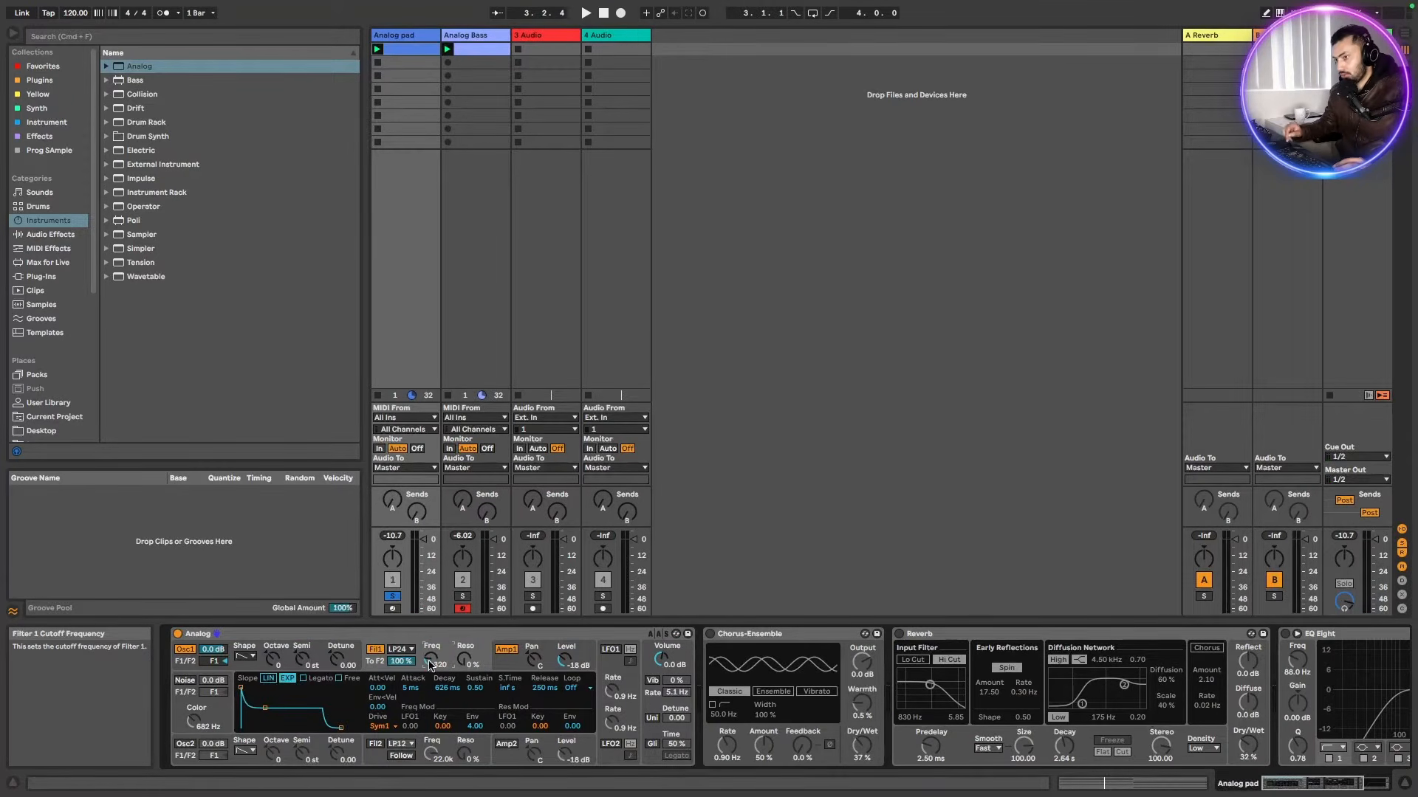
pyautogui.press('Return')
pyautogui.press('space')
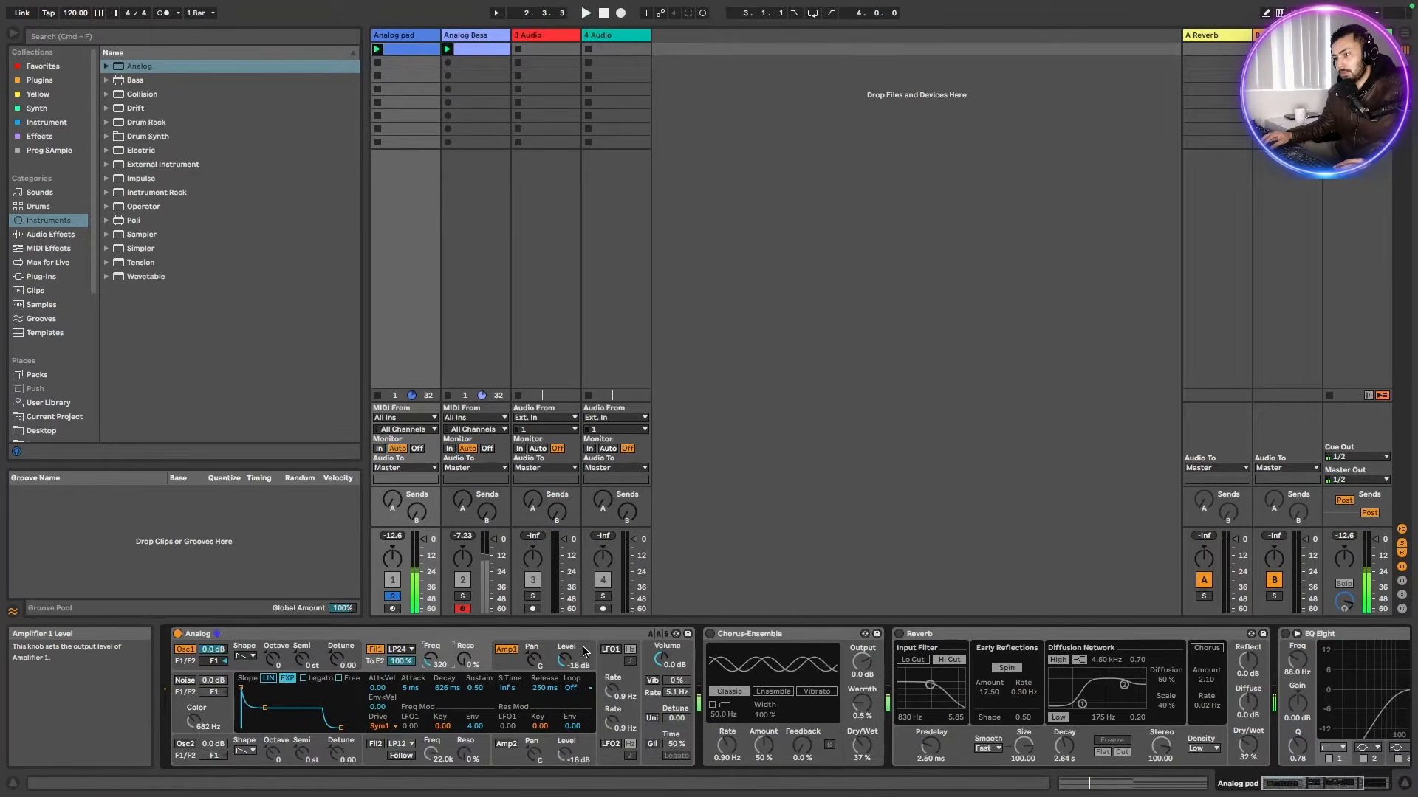
# Turn on the noise generator, setting its level to -18 dB and its color to 6.5 kHz
pyautogui.click(566, 663)
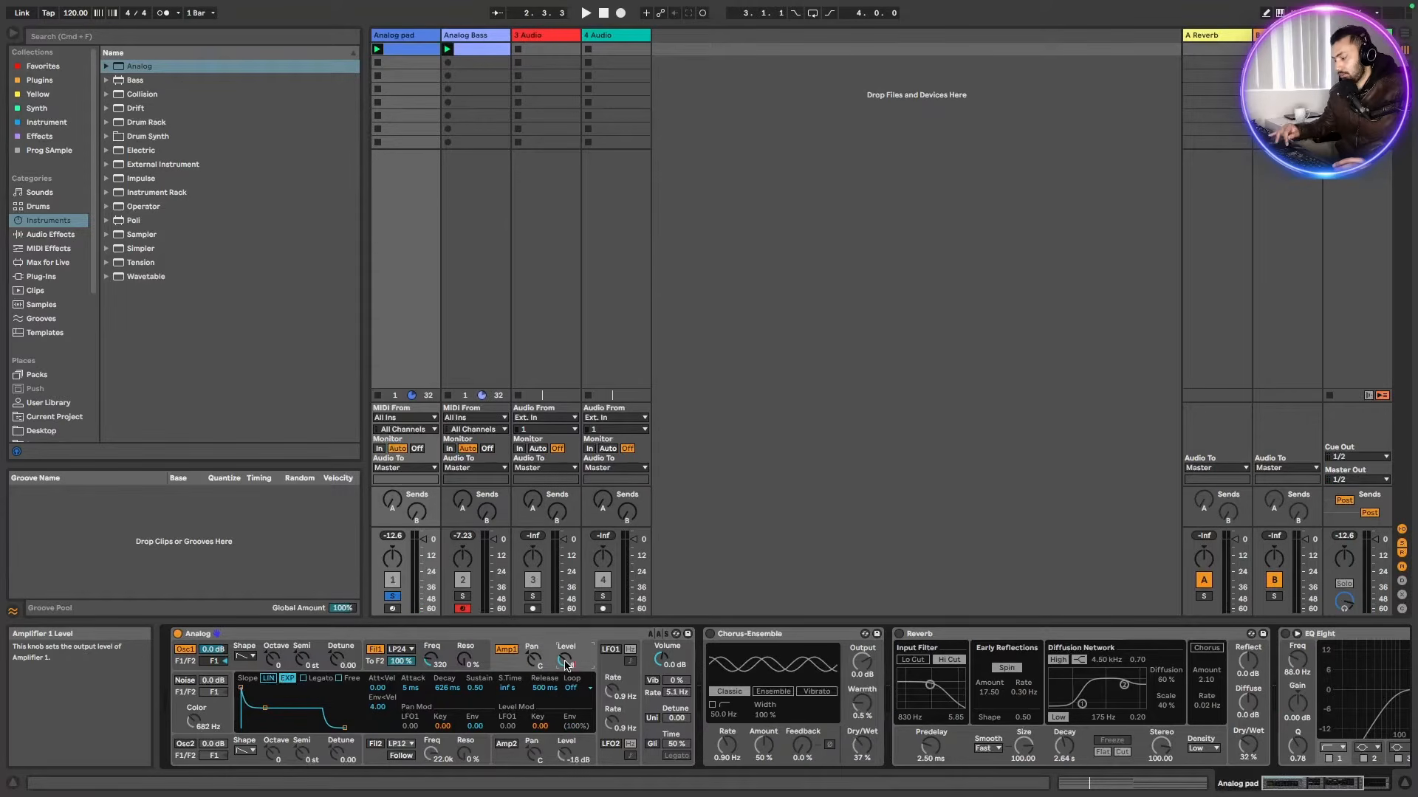
pyautogui.press('space')
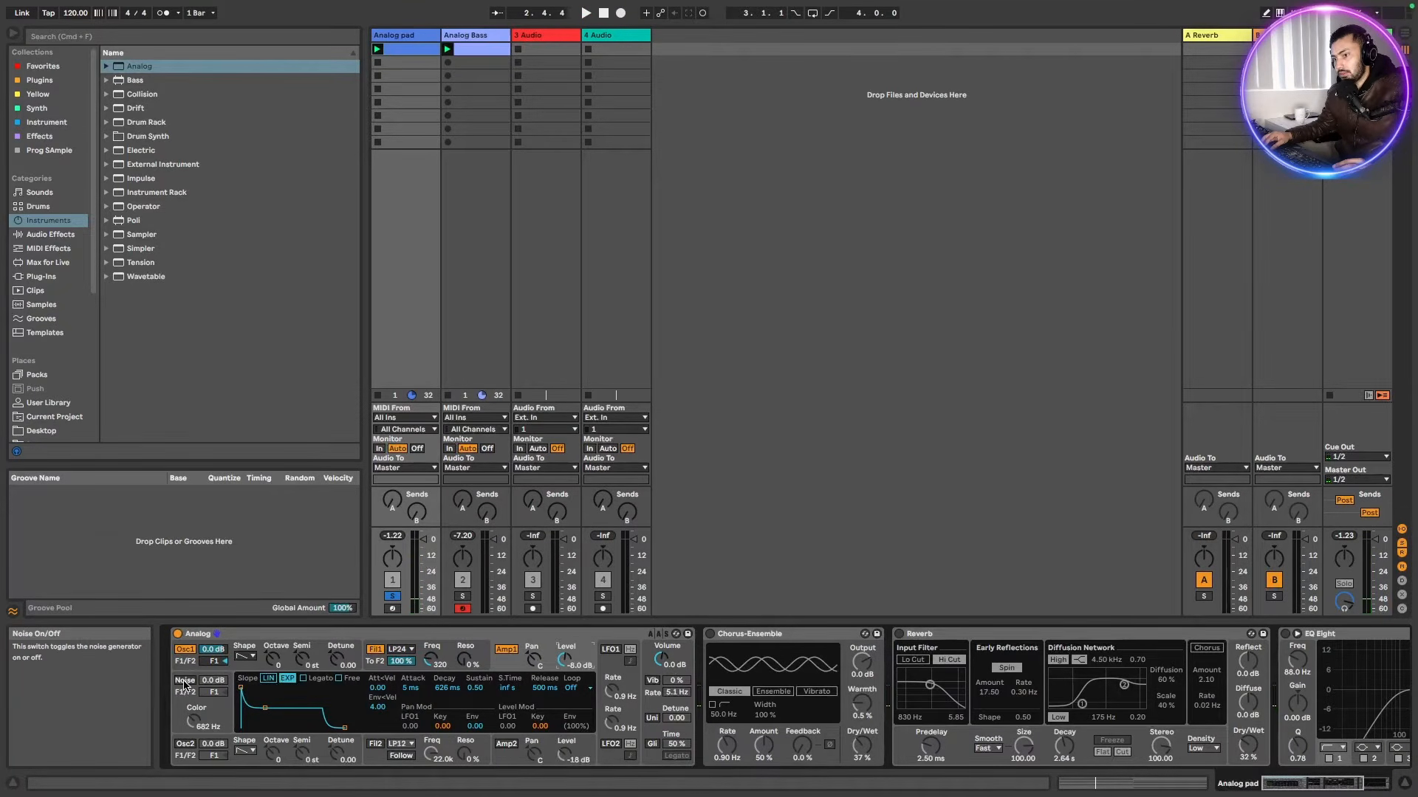
pyautogui.click(185, 683)
pyautogui.moveTo(212, 680); pyautogui.dragTo(212, 683)
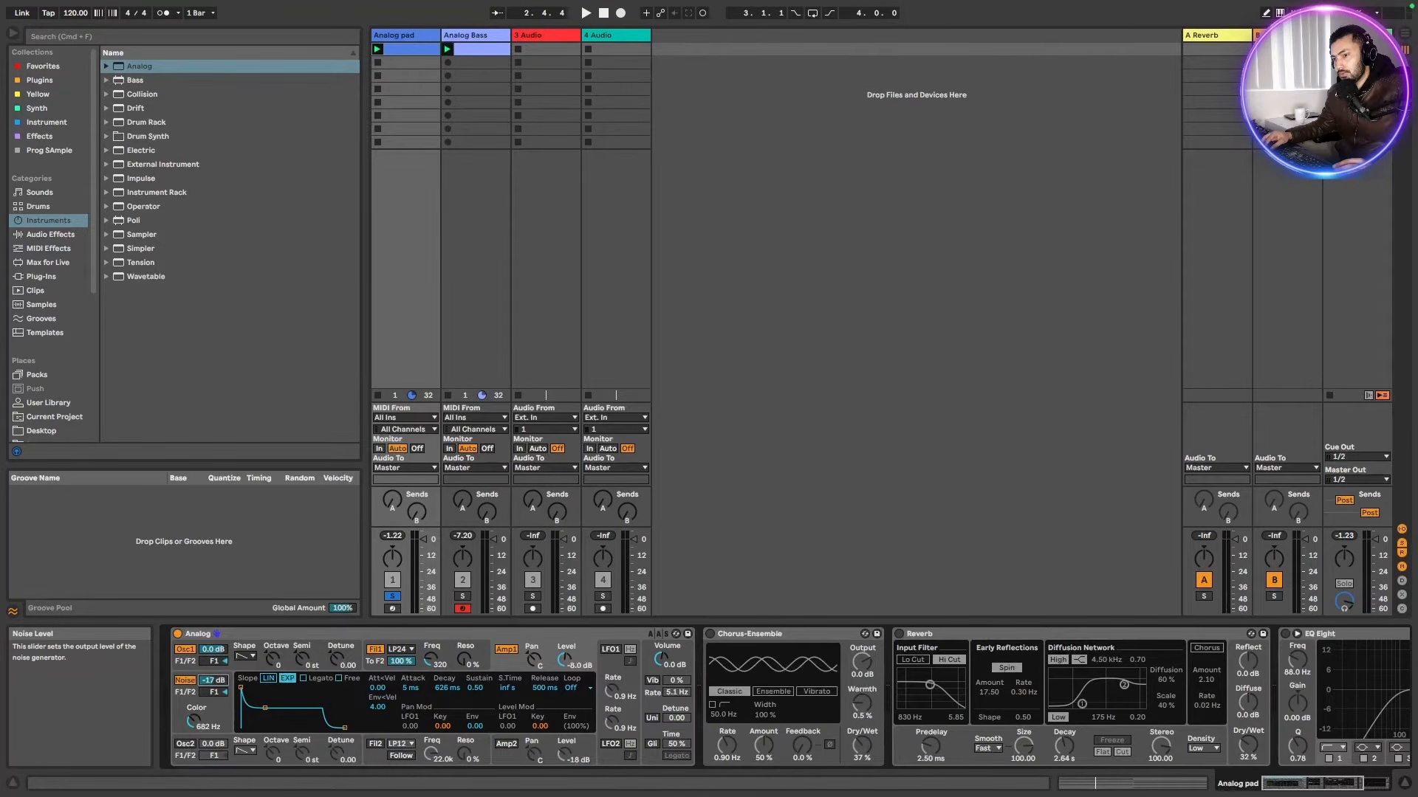
pyautogui.moveTo(193, 718); pyautogui.dragTo(191, 718)
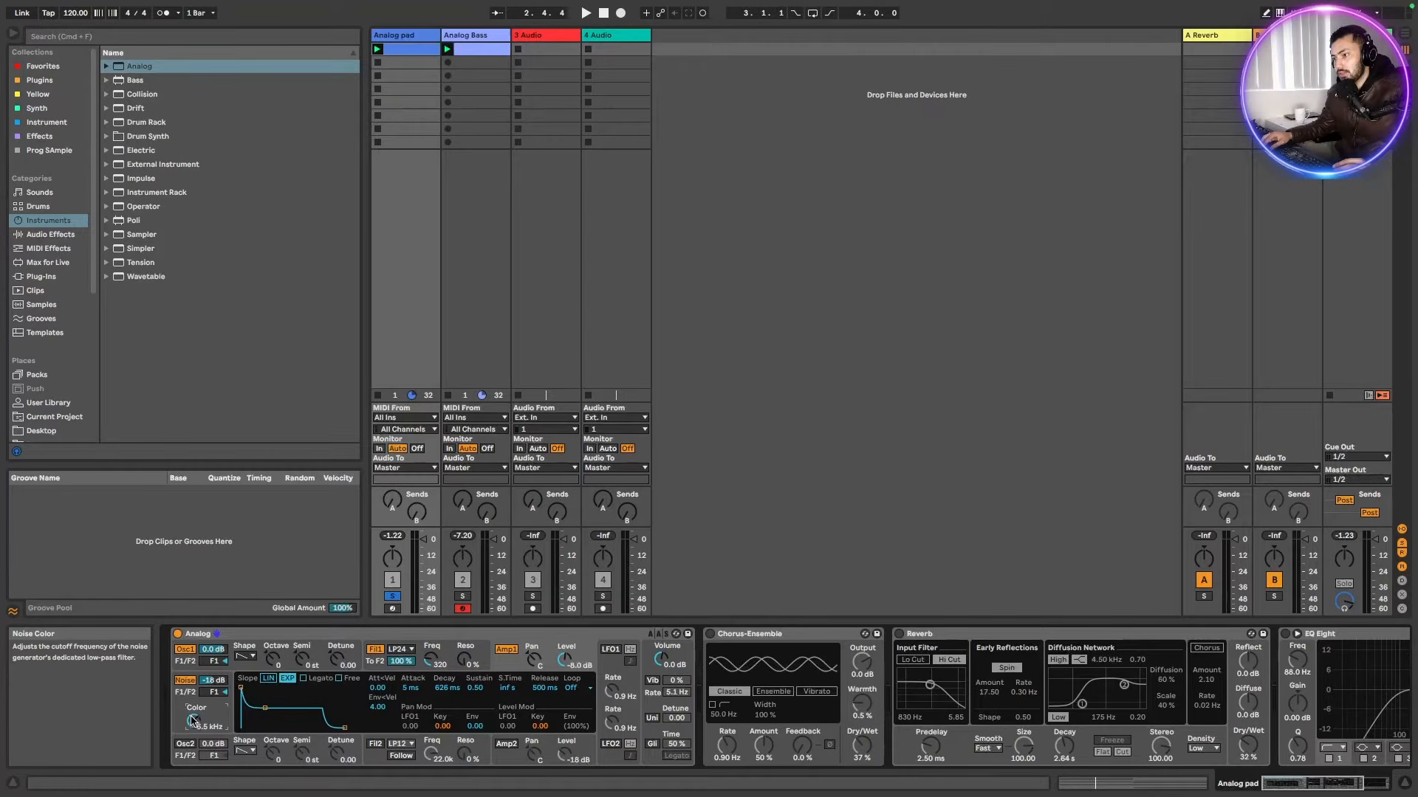
# Set the filter envelope attack to 52 ms
pyautogui.press('space')
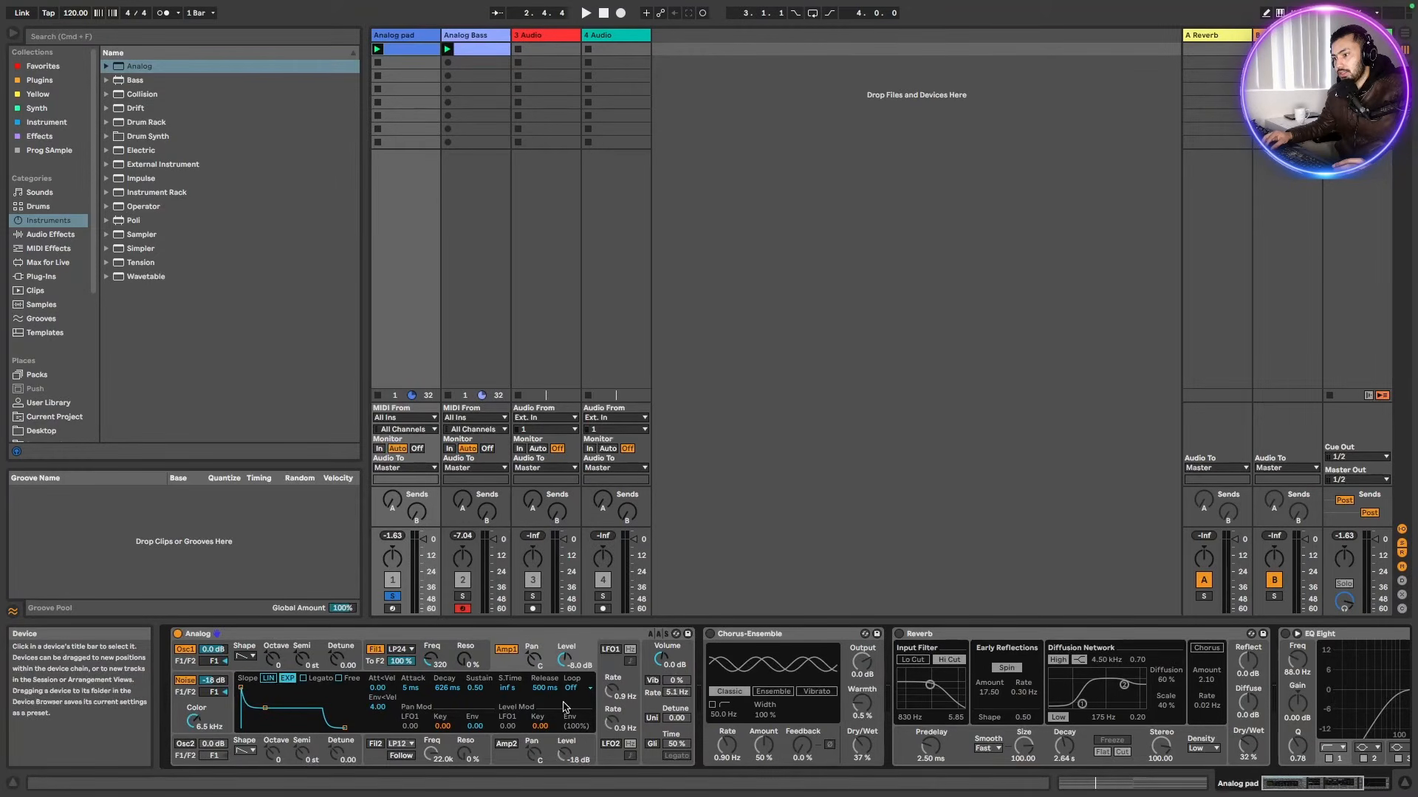
pyautogui.click(480, 655)
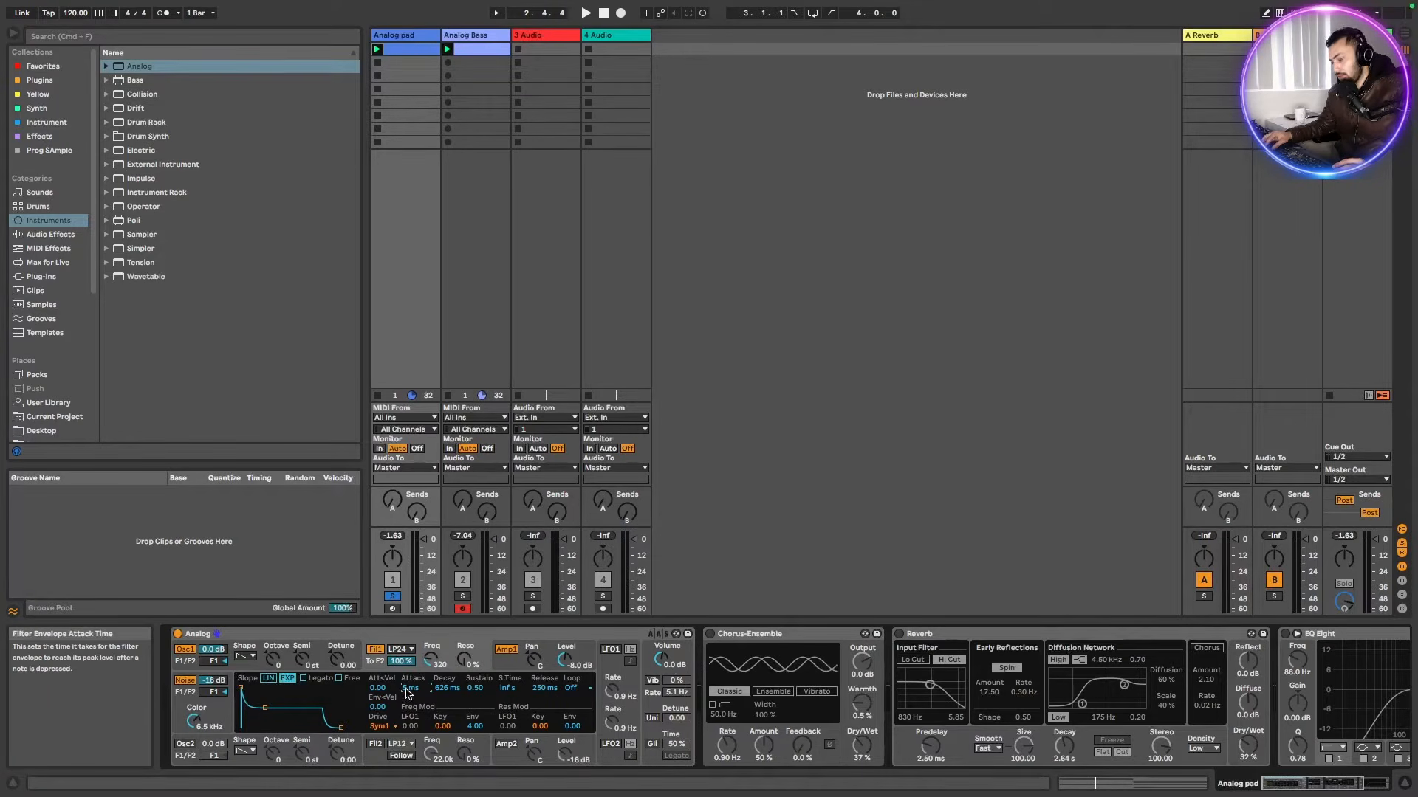
pyautogui.moveTo(412, 687); pyautogui.dragTo(412, 681)
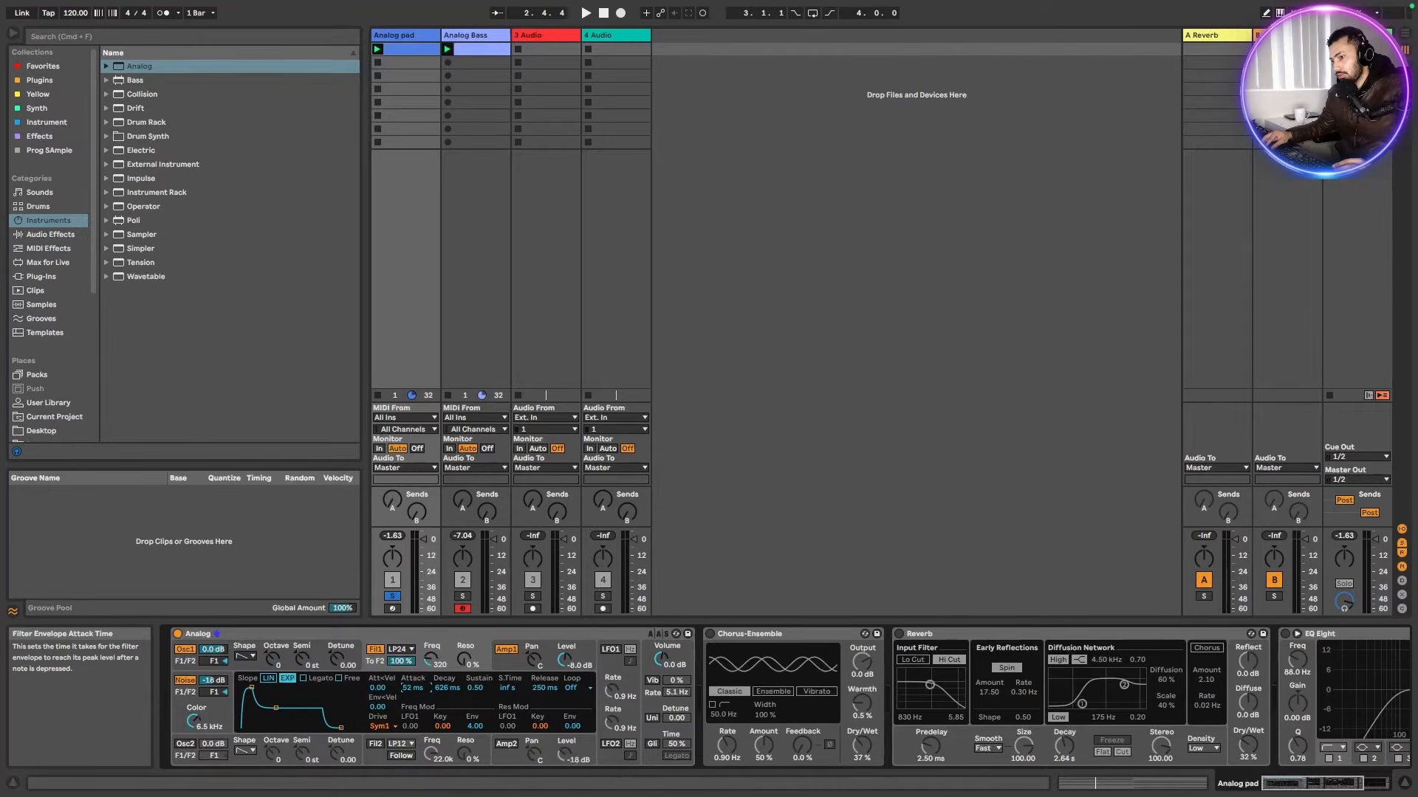
# Lengthen the filter envelope decay to 2.64 s while auditioning the pad
pyautogui.press('space')
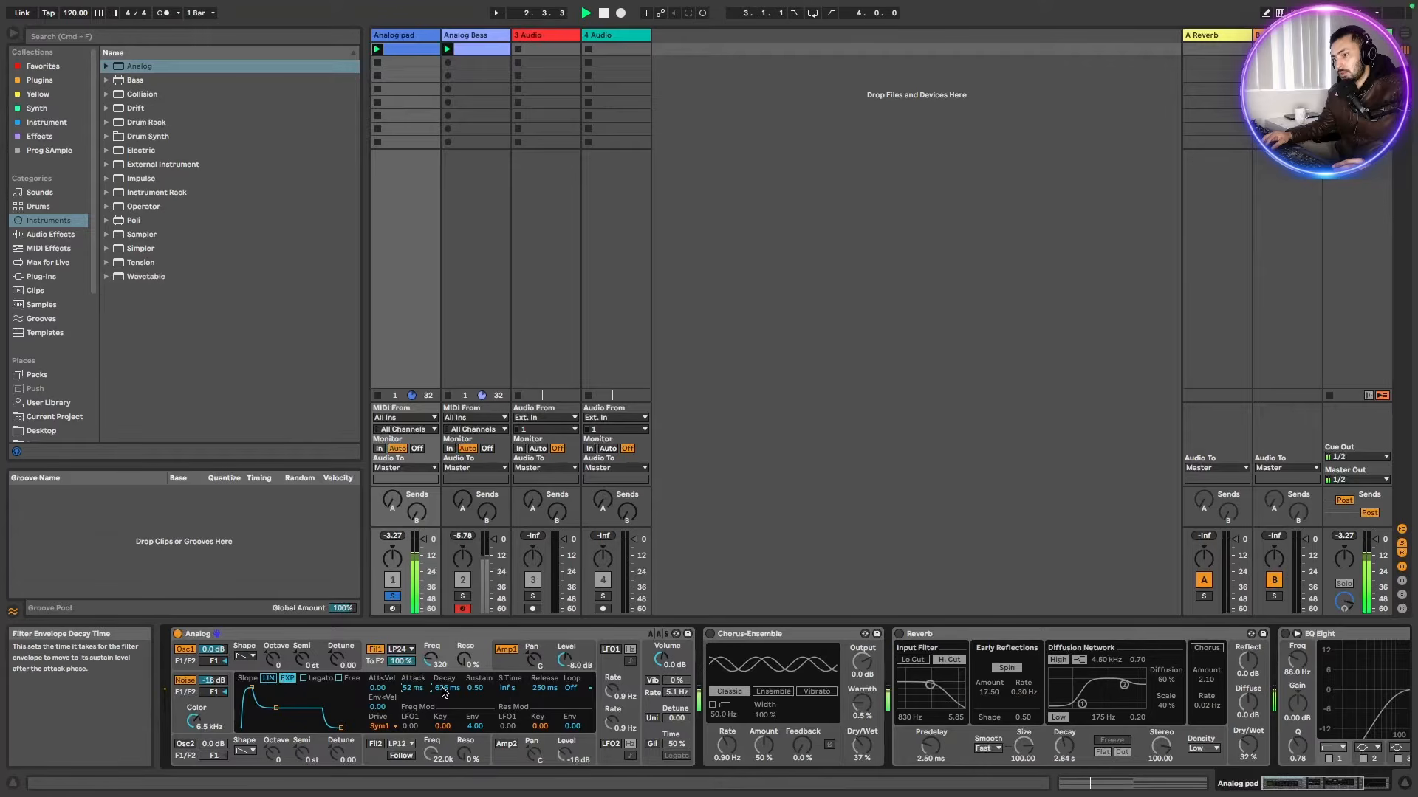
pyautogui.moveTo(443, 689); pyautogui.dragTo(443, 676)
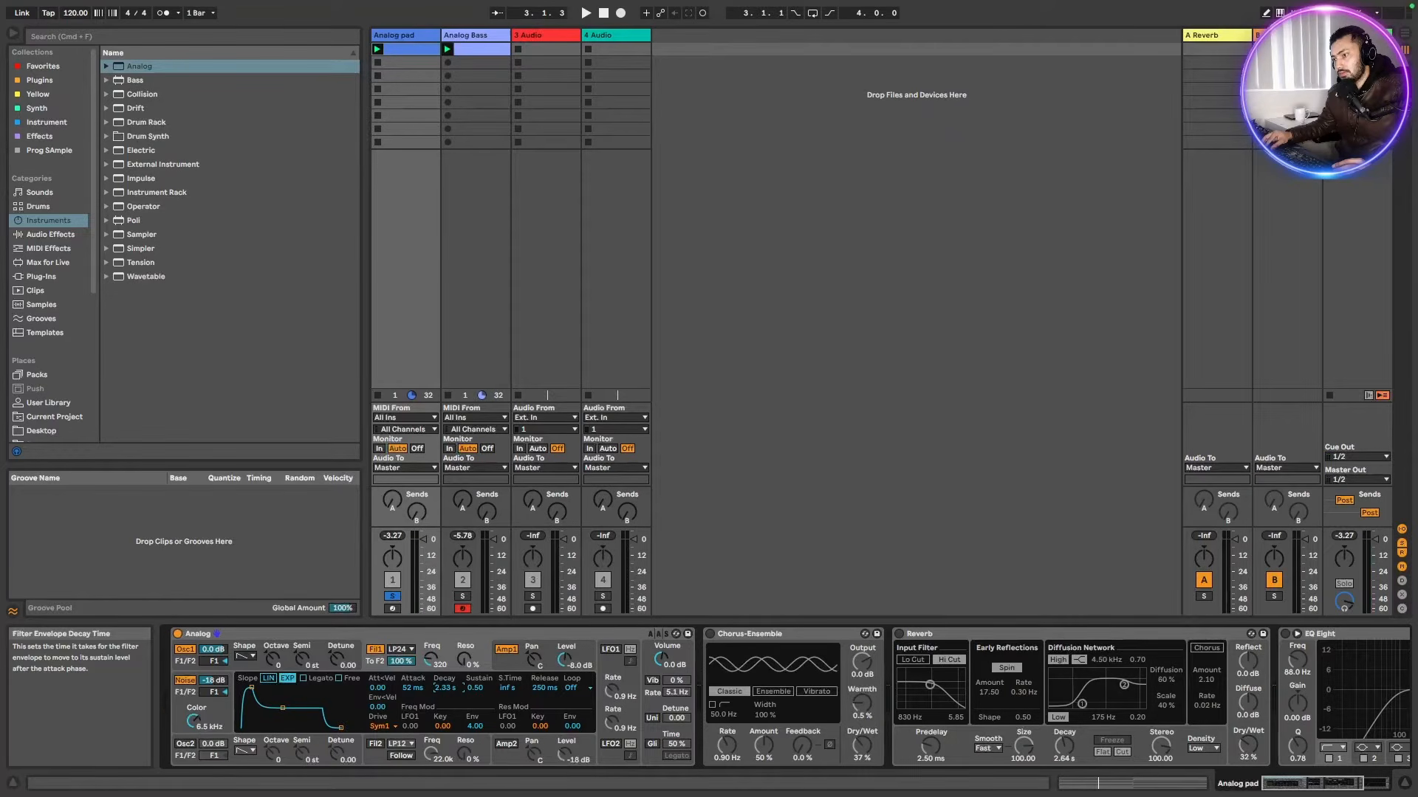
pyautogui.press('space')
pyautogui.moveTo(444, 689); pyautogui.dragTo(445, 686)
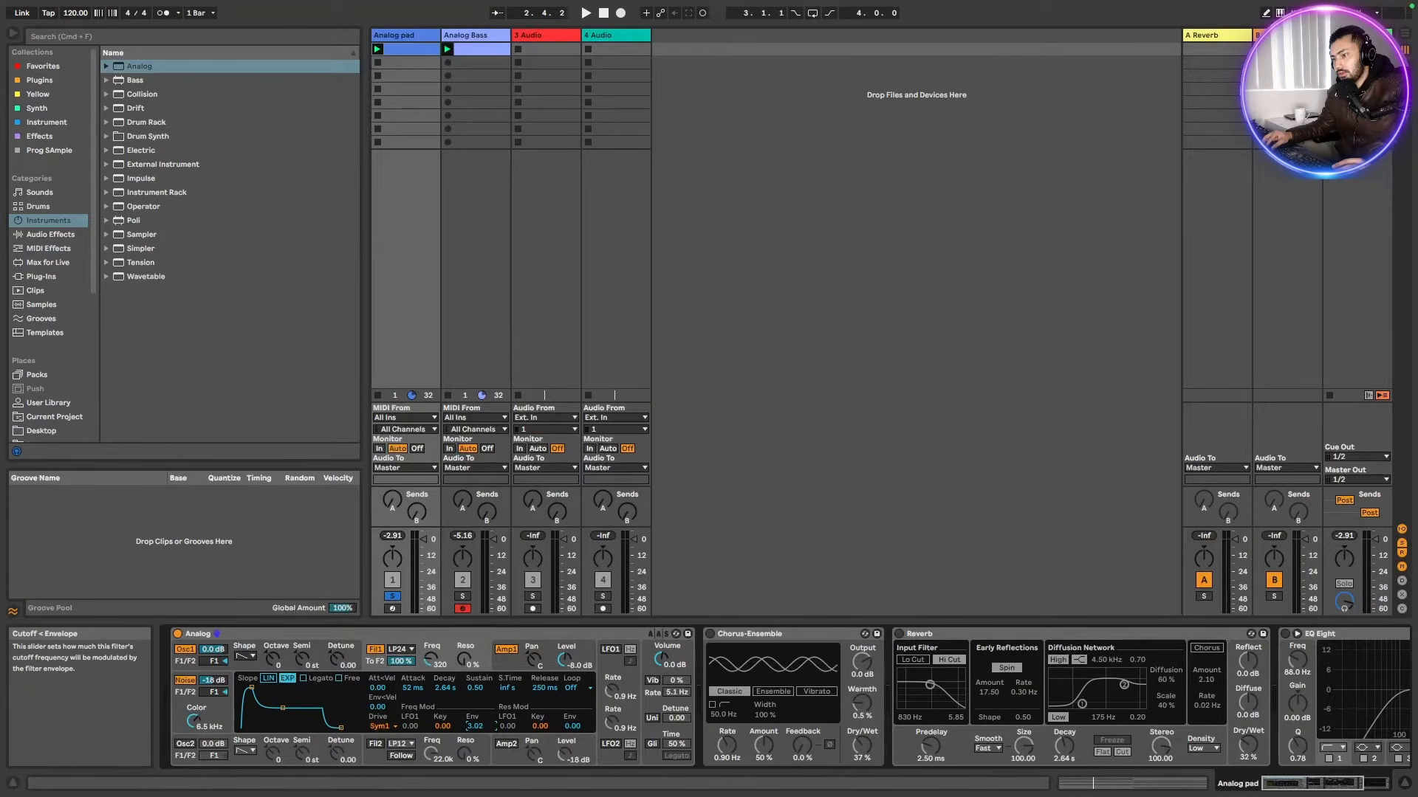
# Stop playback and re-enable the Chorus-Ensemble effect
pyautogui.press('space')
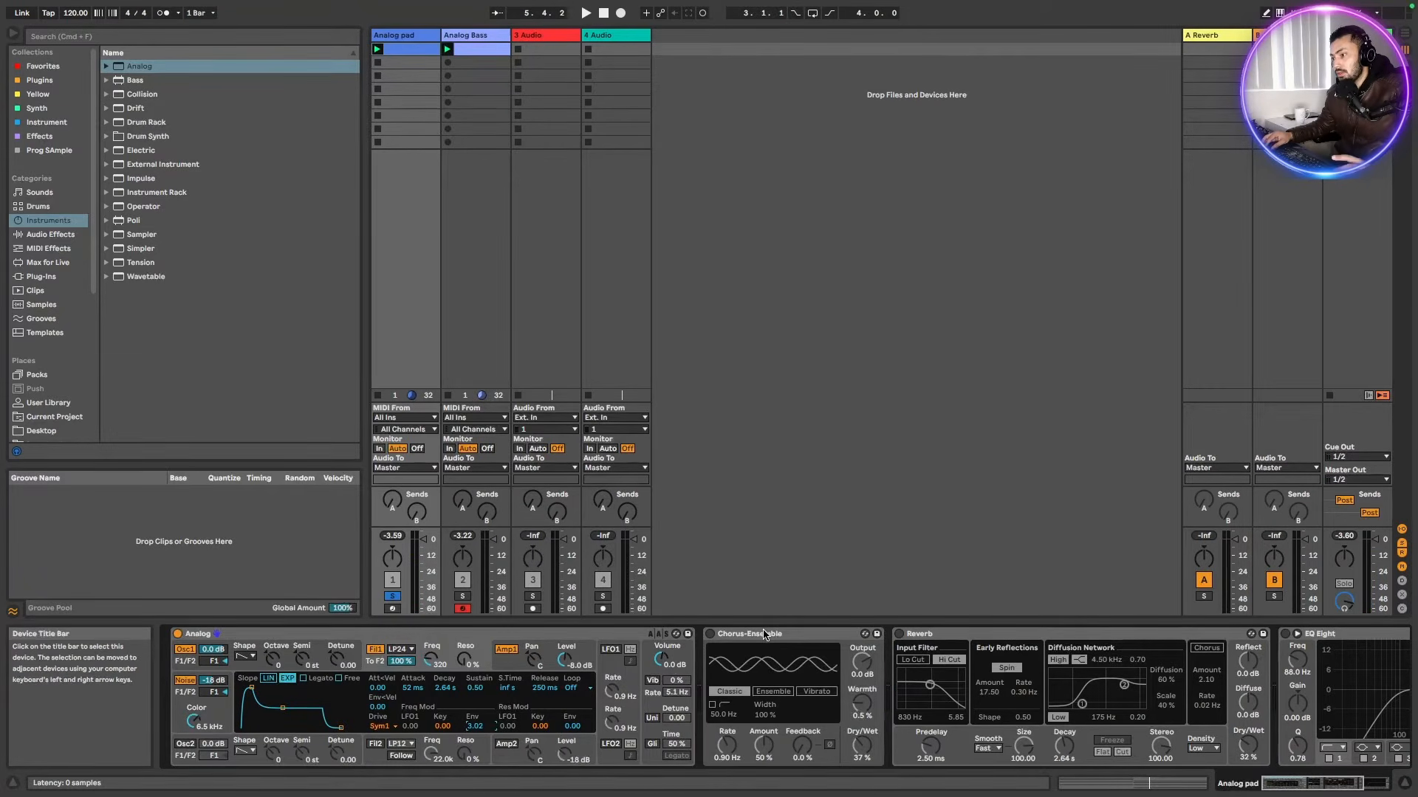
pyautogui.click(765, 635)
pyautogui.click(711, 634)
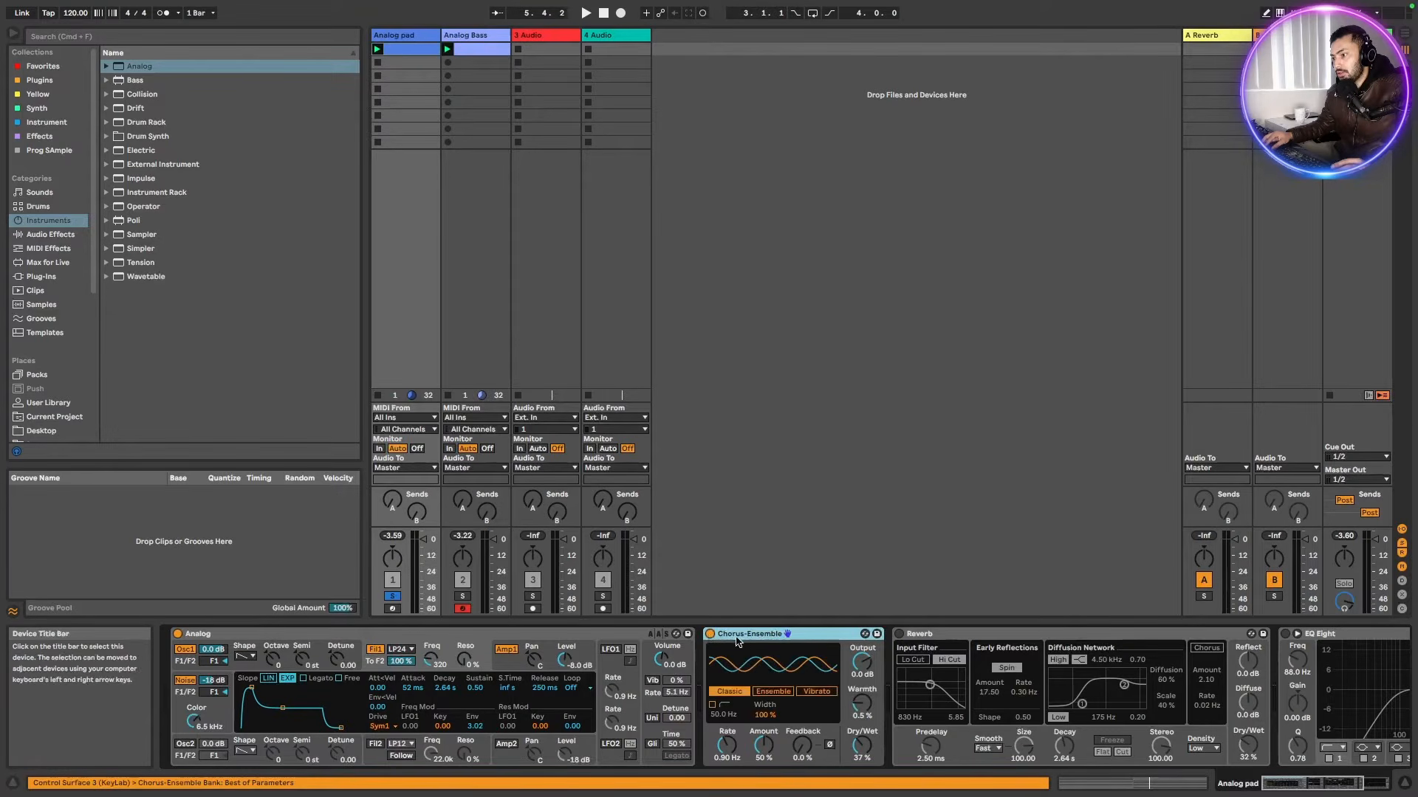
# Browse the audio effects and review the Chorus-Ensemble settings along the device chain
pyautogui.click(46, 235)
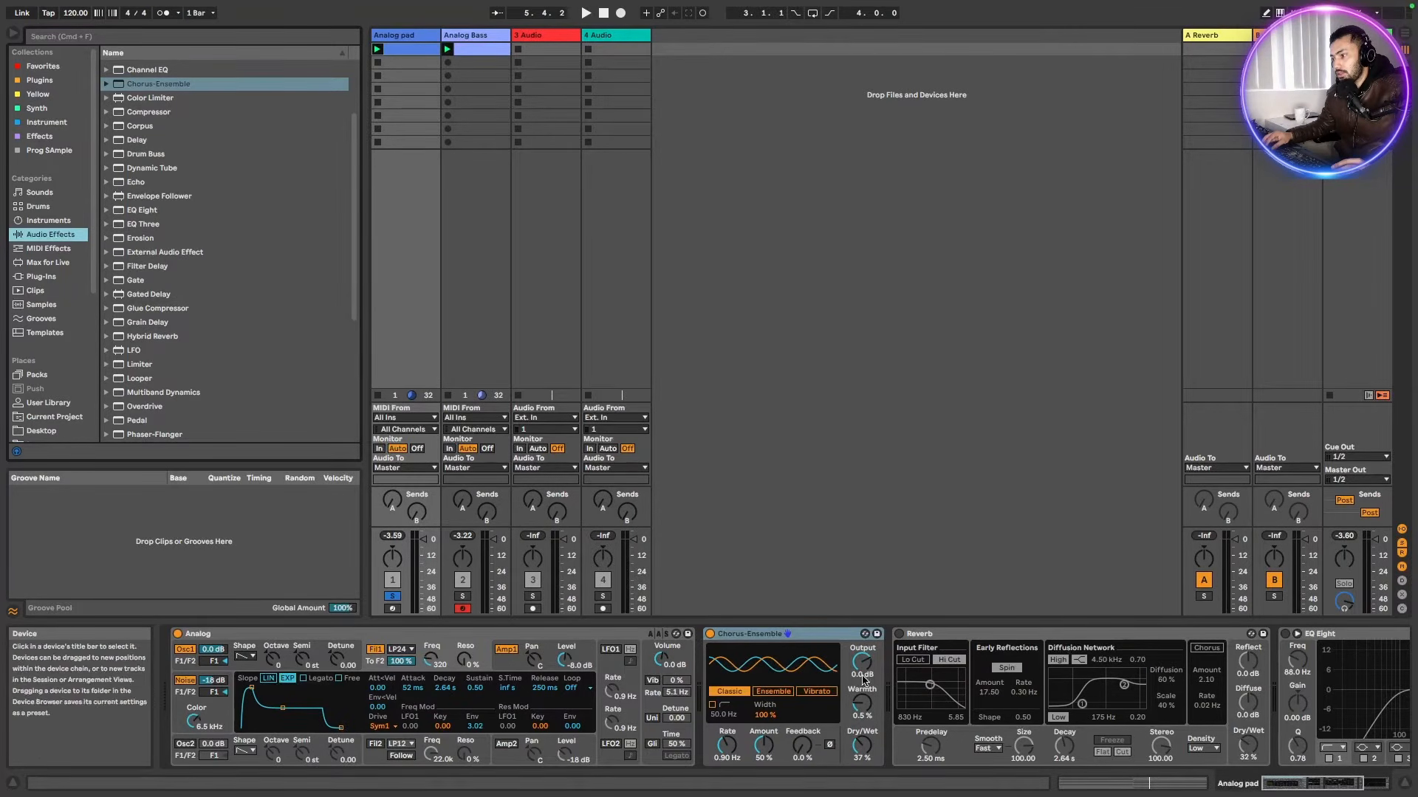
pyautogui.click(860, 748)
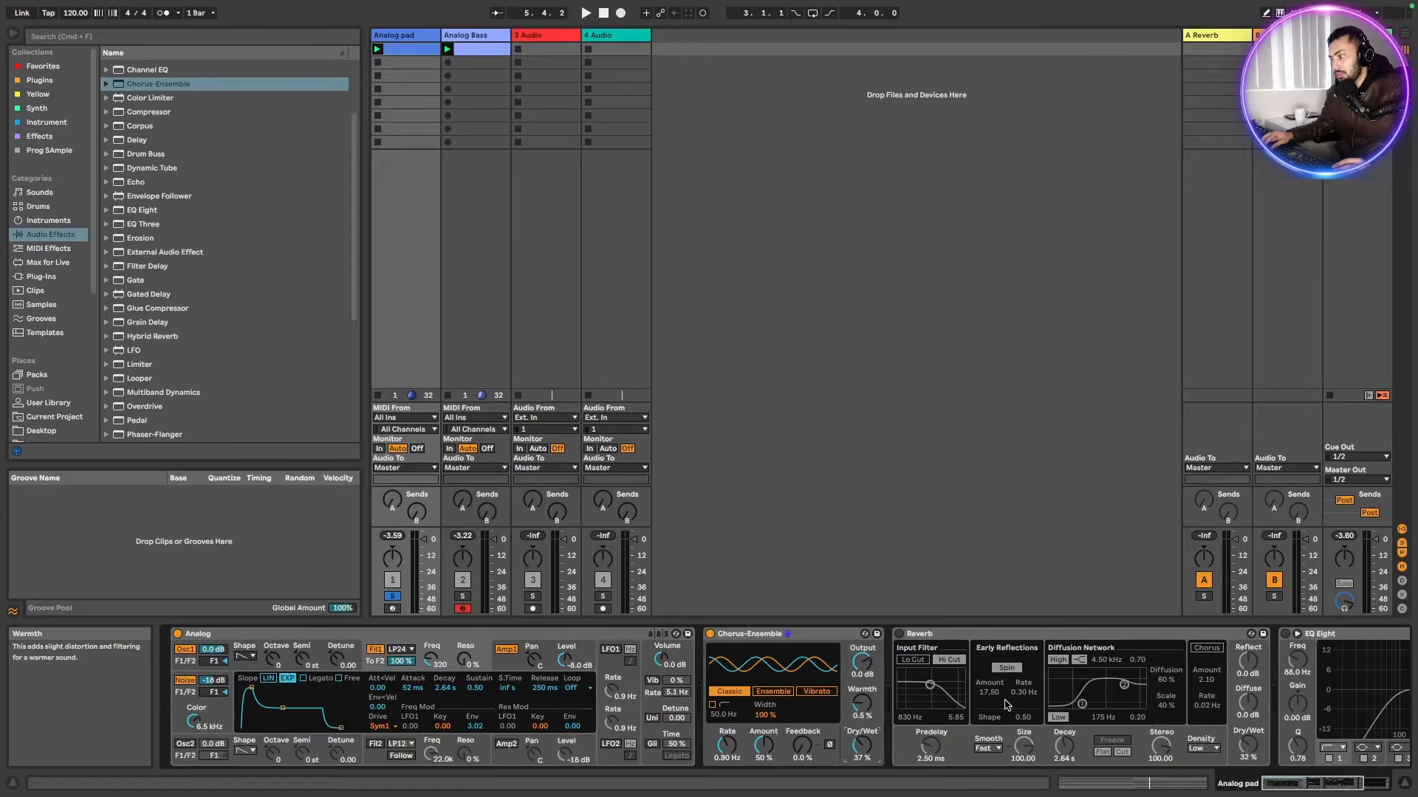
pyautogui.click(1300, 786)
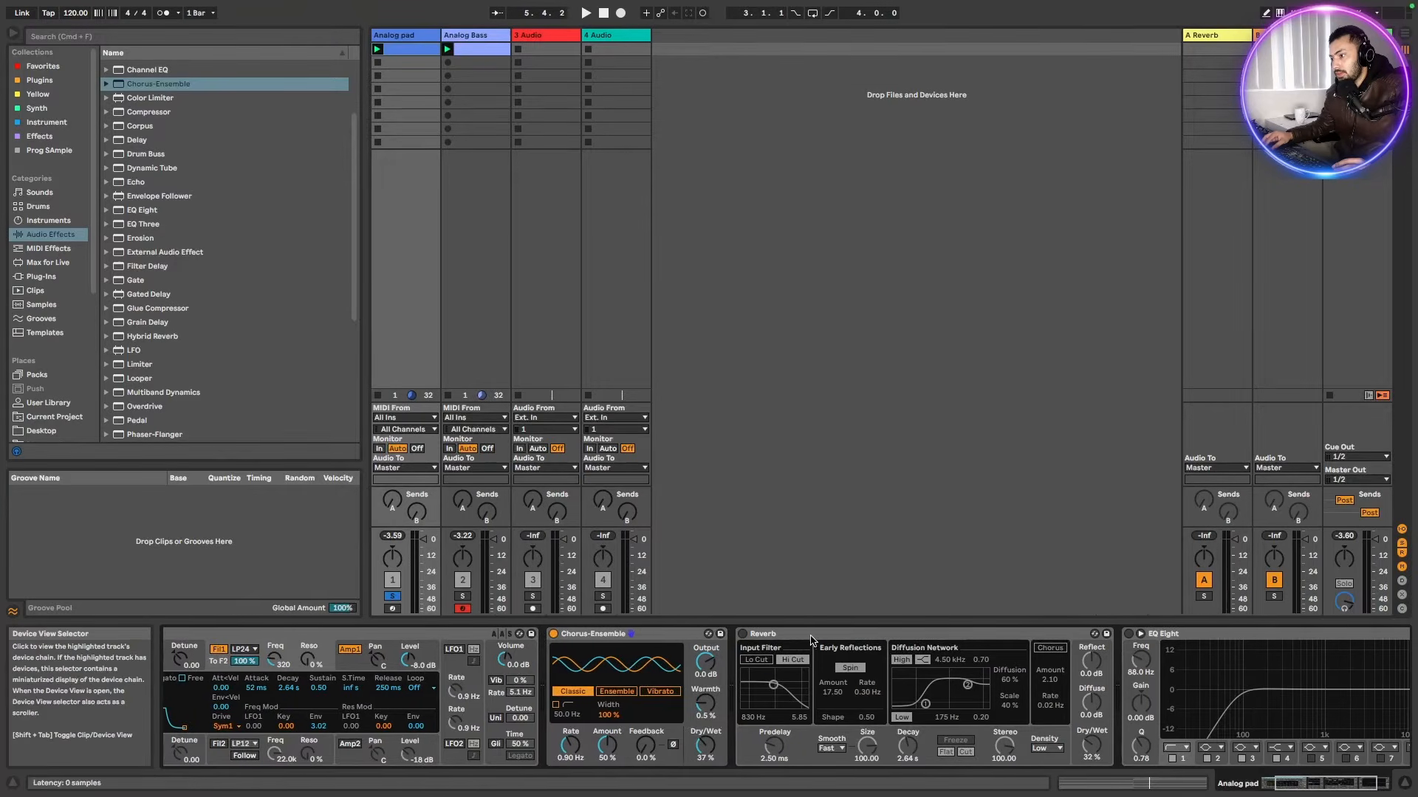
# Re-enable the Reverb and raise its diffusion network low filter frequency to about 219 Hz, then start playback
pyautogui.click(743, 635)
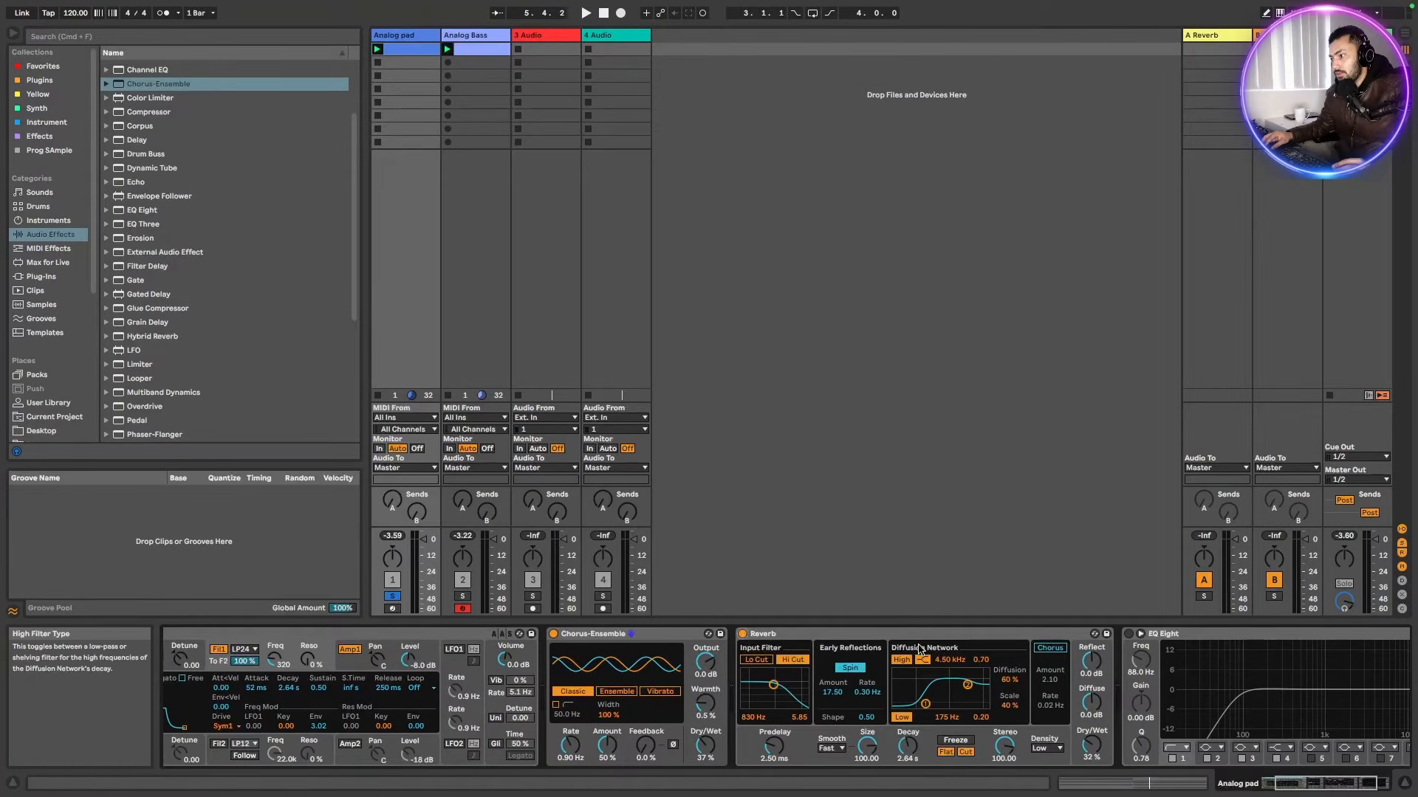
pyautogui.click(925, 638)
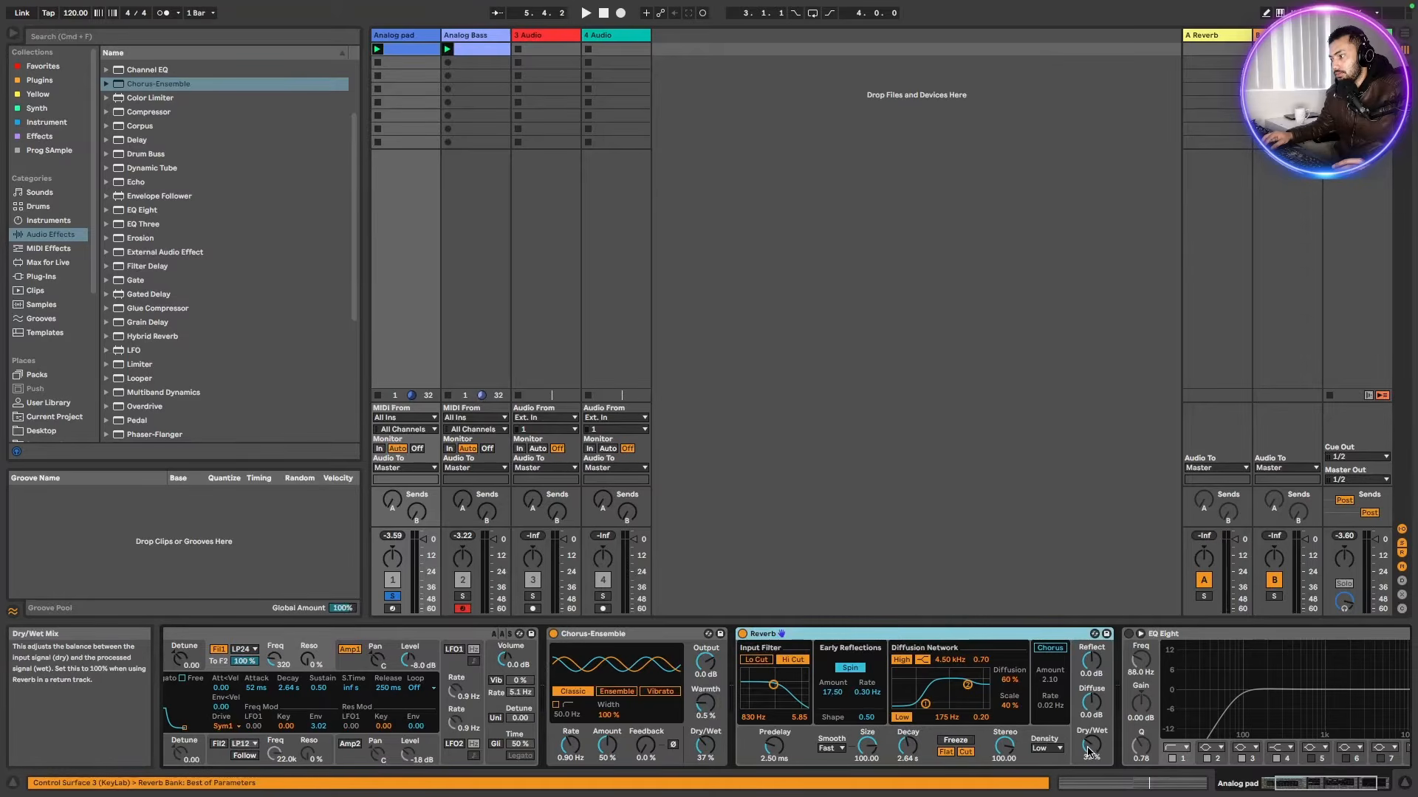
pyautogui.moveTo(1089, 748); pyautogui.dragTo(1089, 747)
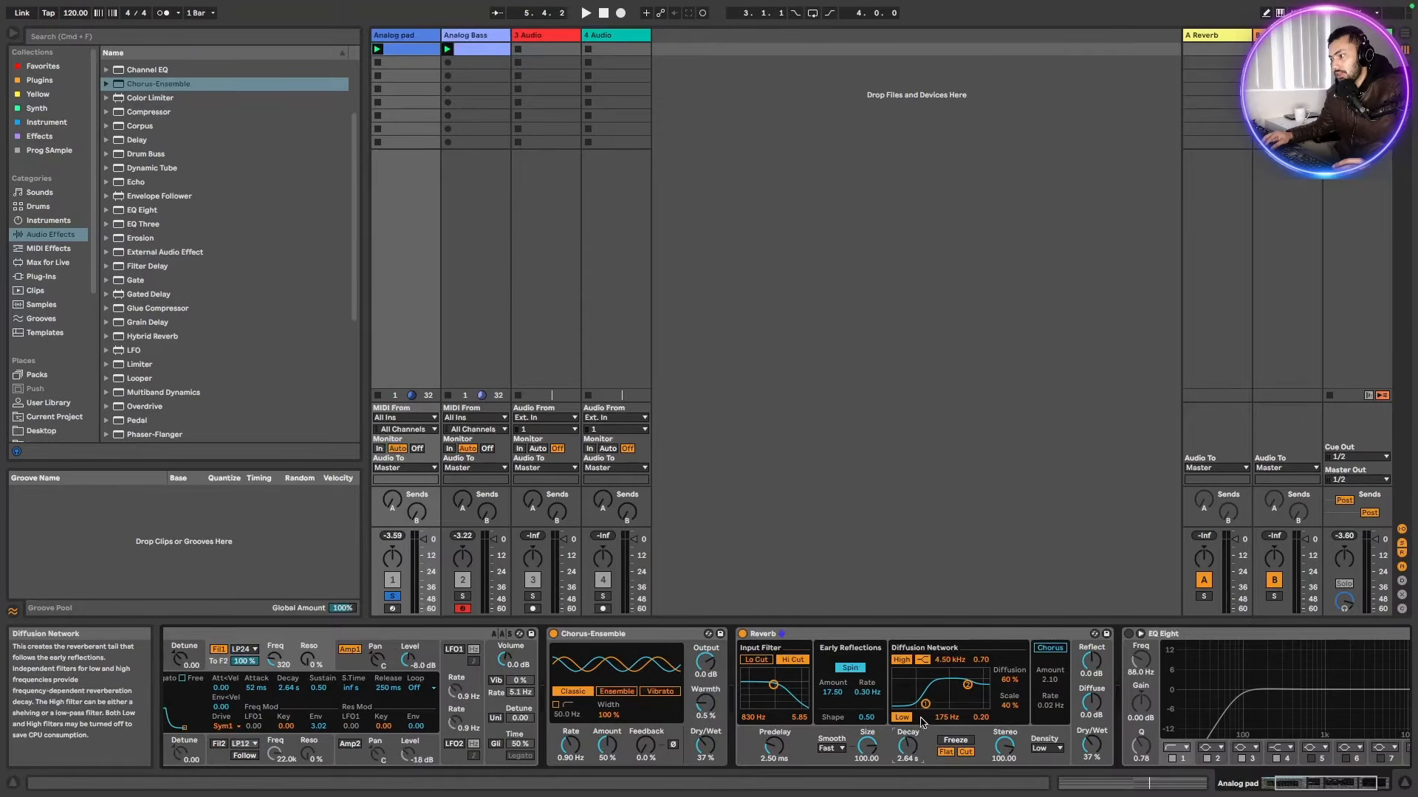
pyautogui.moveTo(921, 705); pyautogui.dragTo(926, 702)
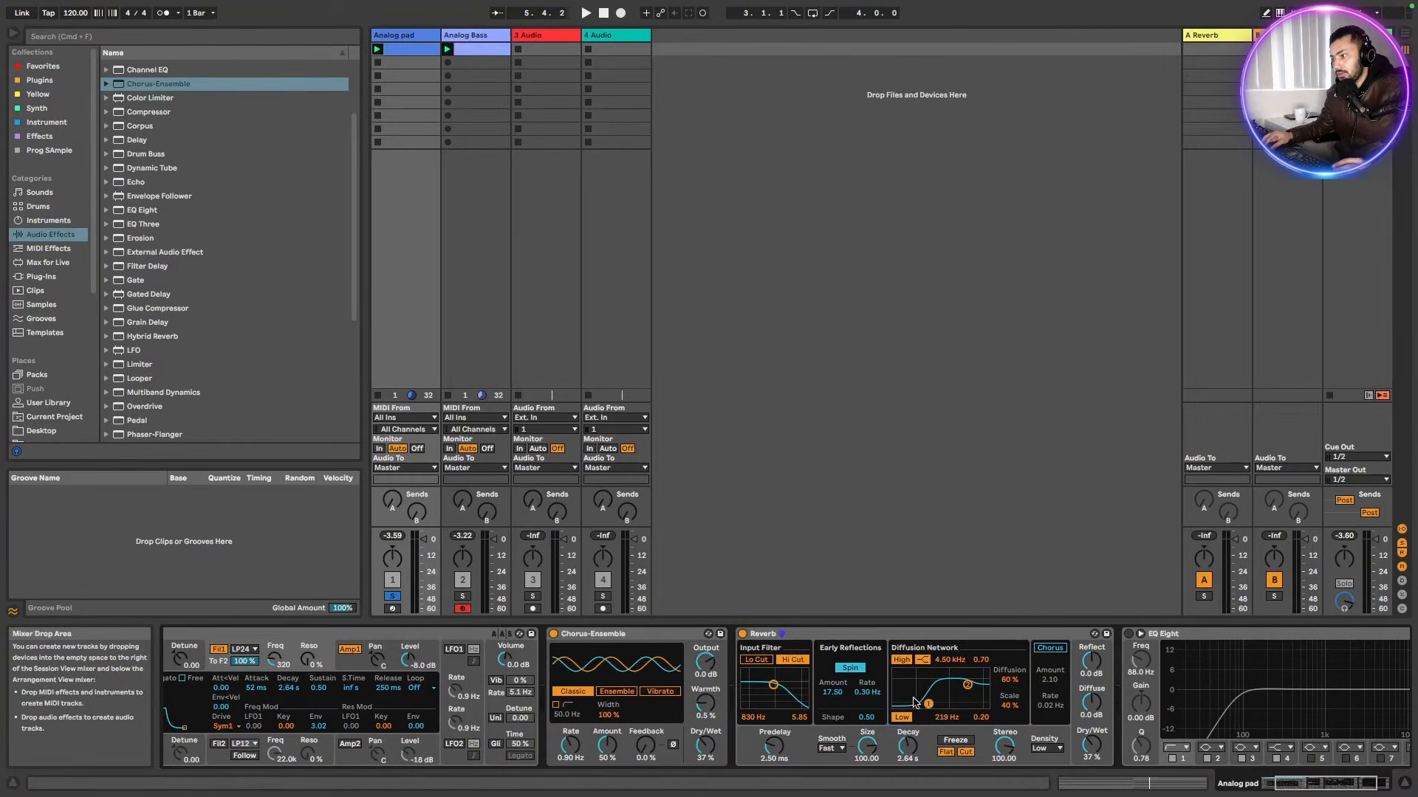
pyautogui.press('space')
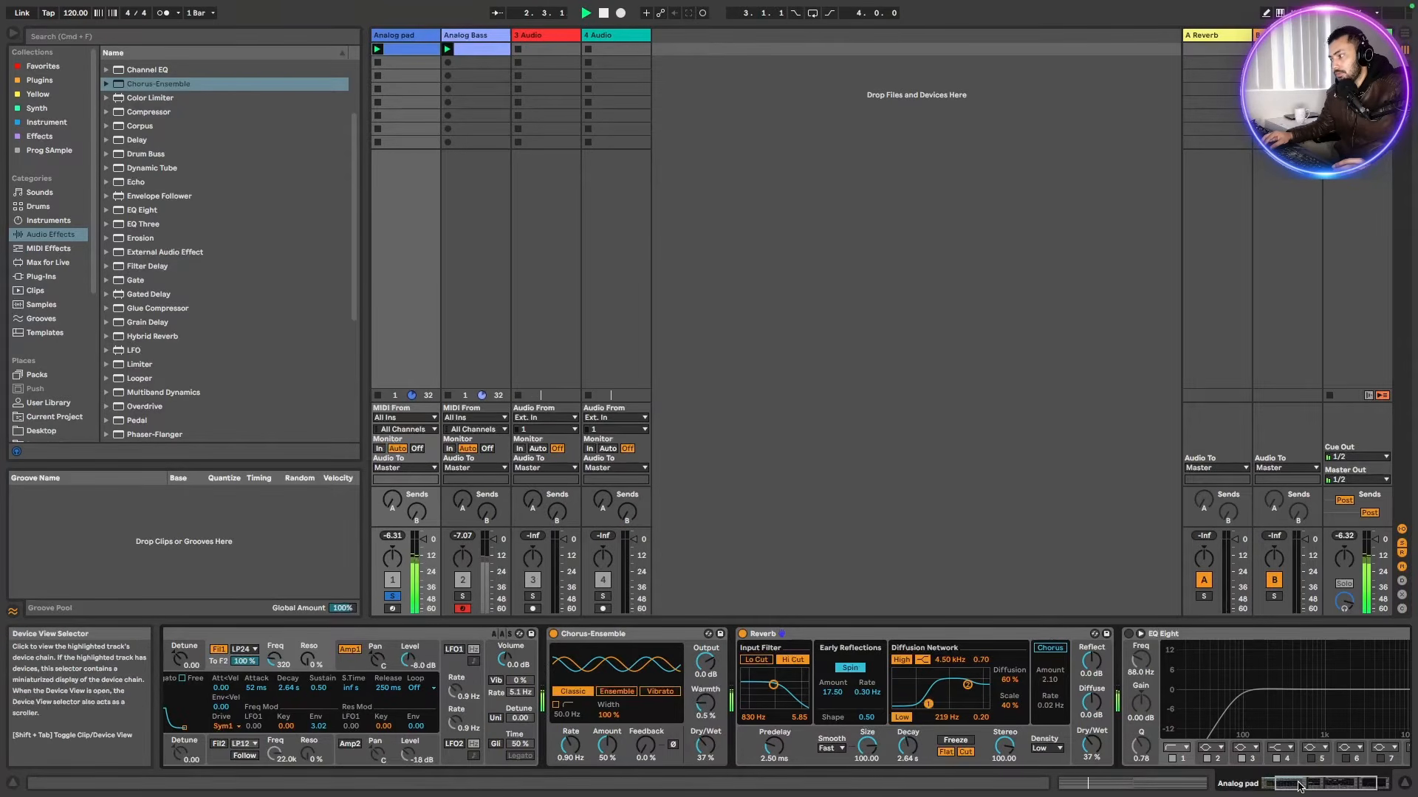
# Re-enable the EQ Eight and raise its low-cut frequency to about 93.8 Hz while auditioning, then stop playback
pyautogui.moveTo(1300, 786); pyautogui.dragTo(1312, 785)
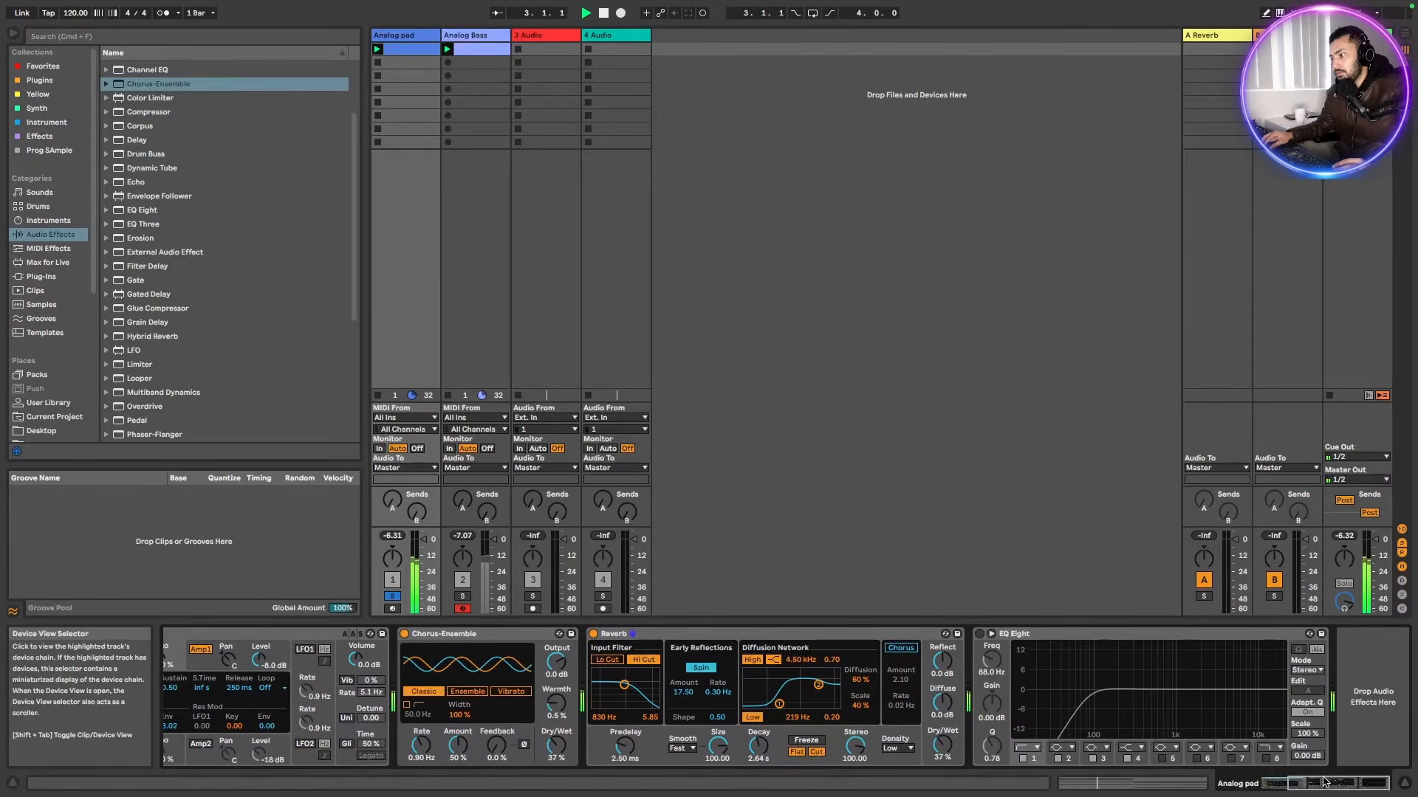
pyautogui.click(980, 633)
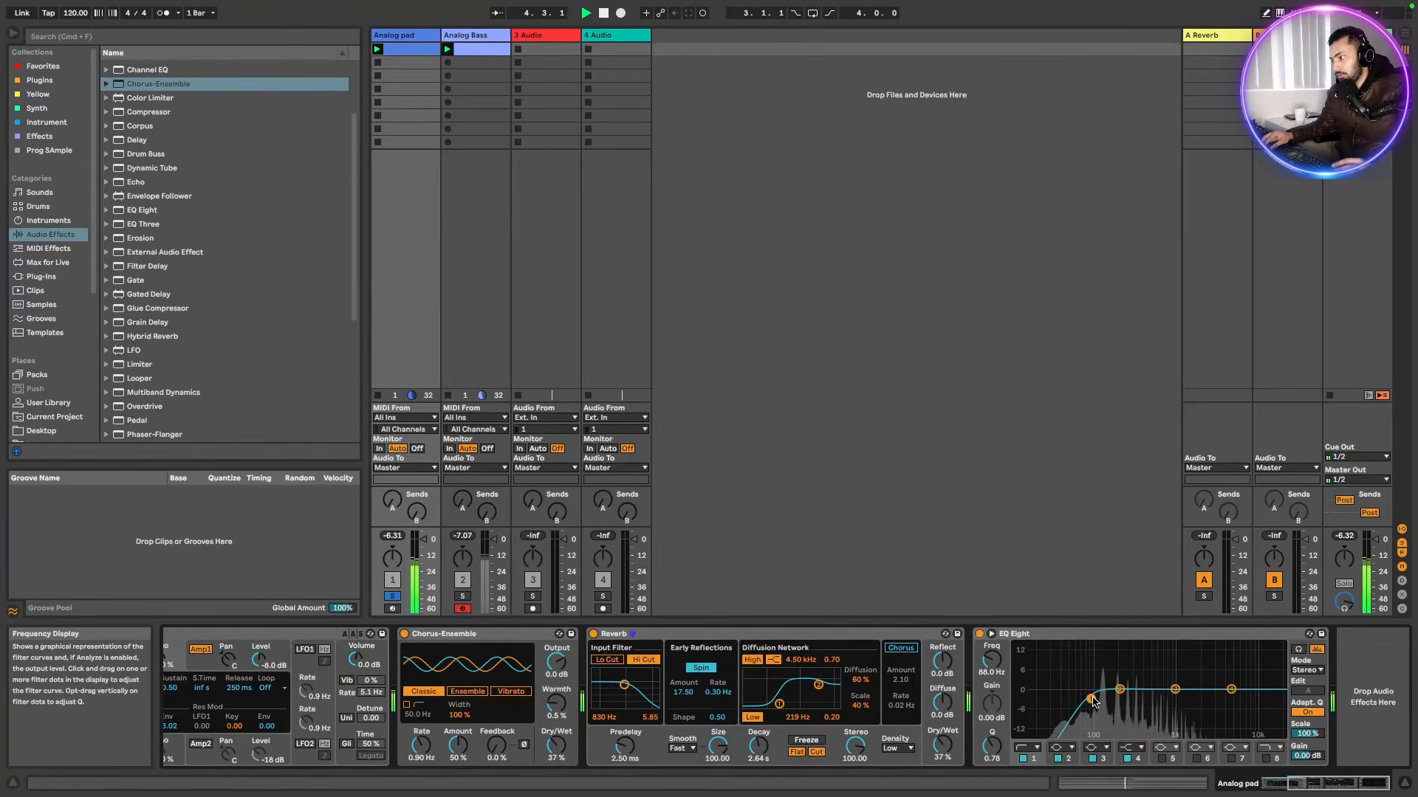
pyautogui.moveTo(1090, 699); pyautogui.dragTo(1092, 696)
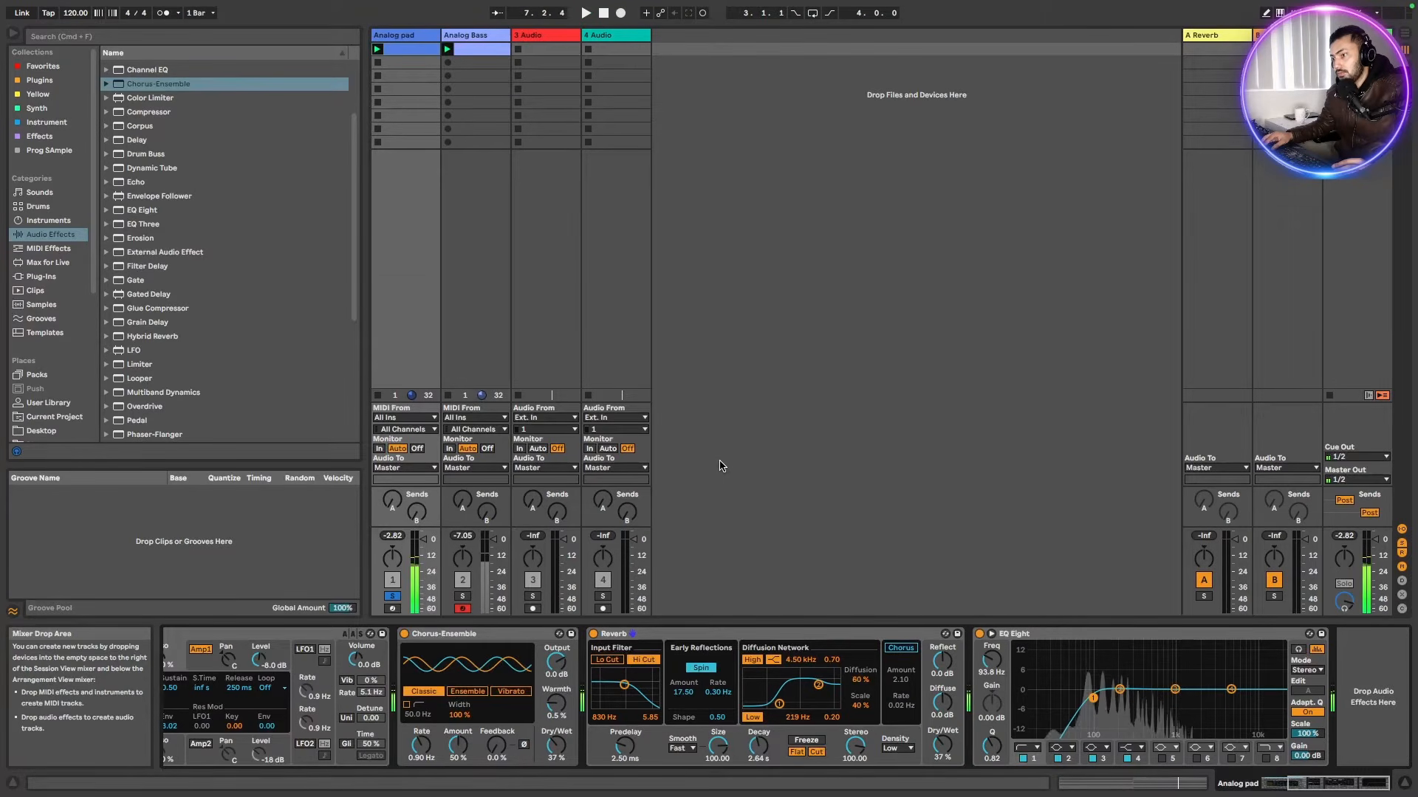
pyautogui.press('space')
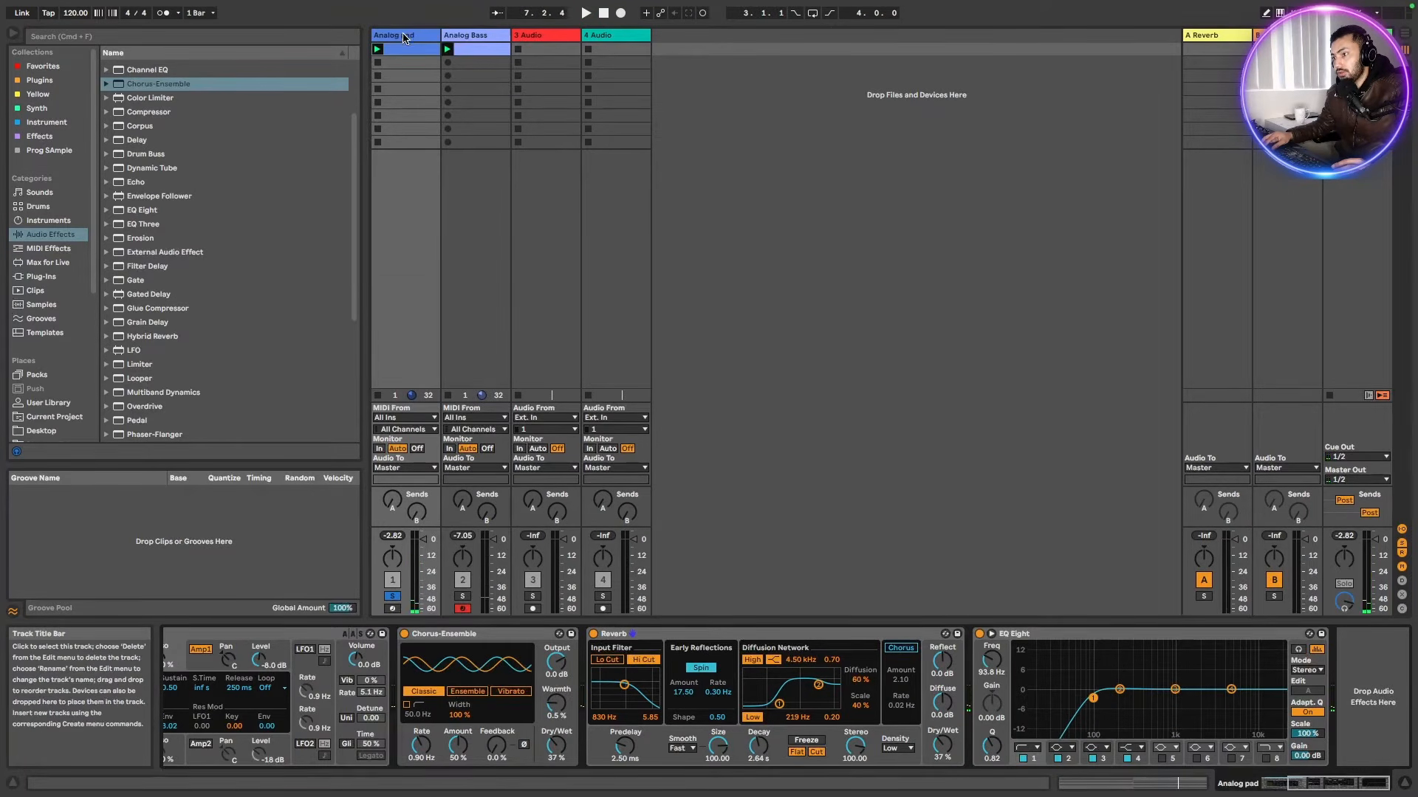
# Solo and select the Analog Bass track and audition it
pyautogui.click(462, 596)
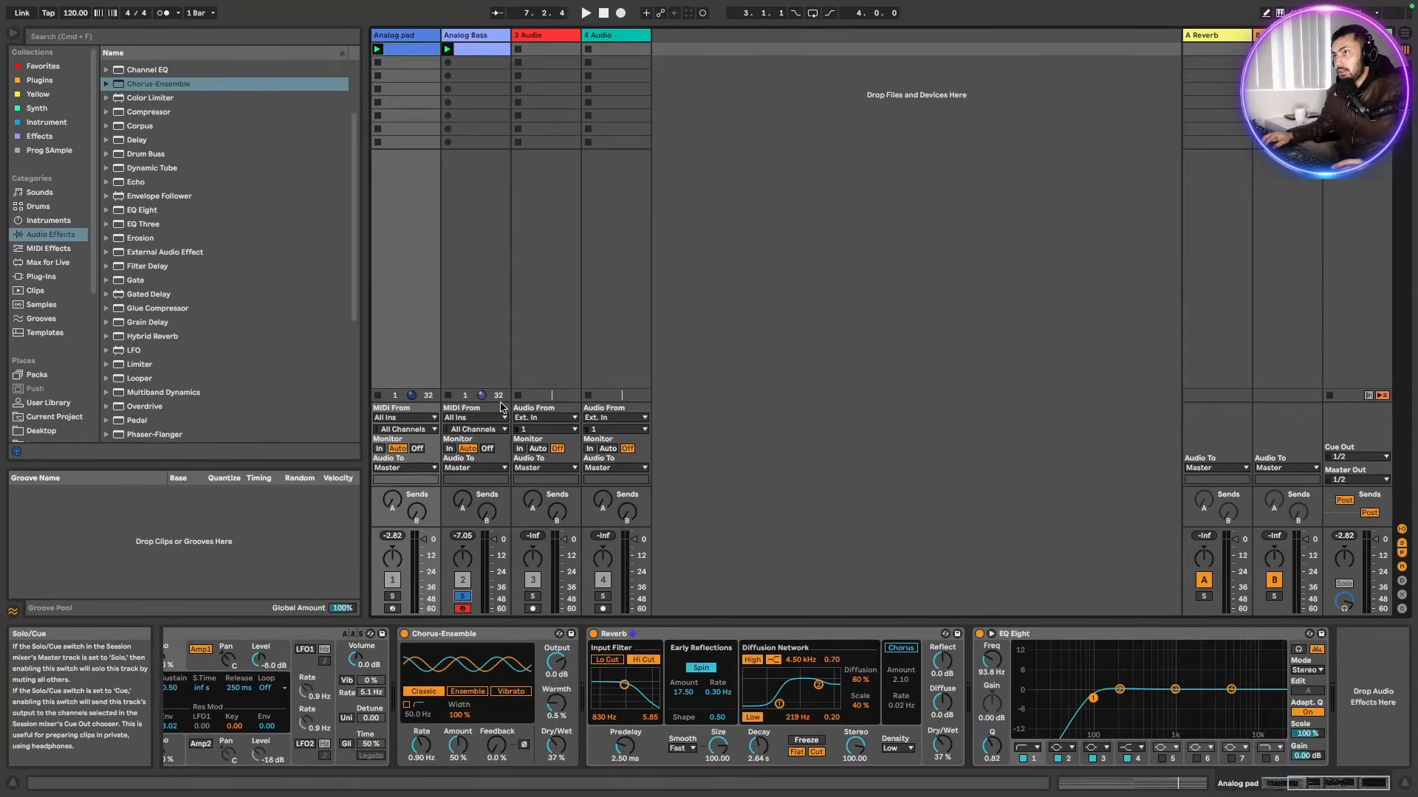
pyautogui.click(491, 35)
pyautogui.press('space')
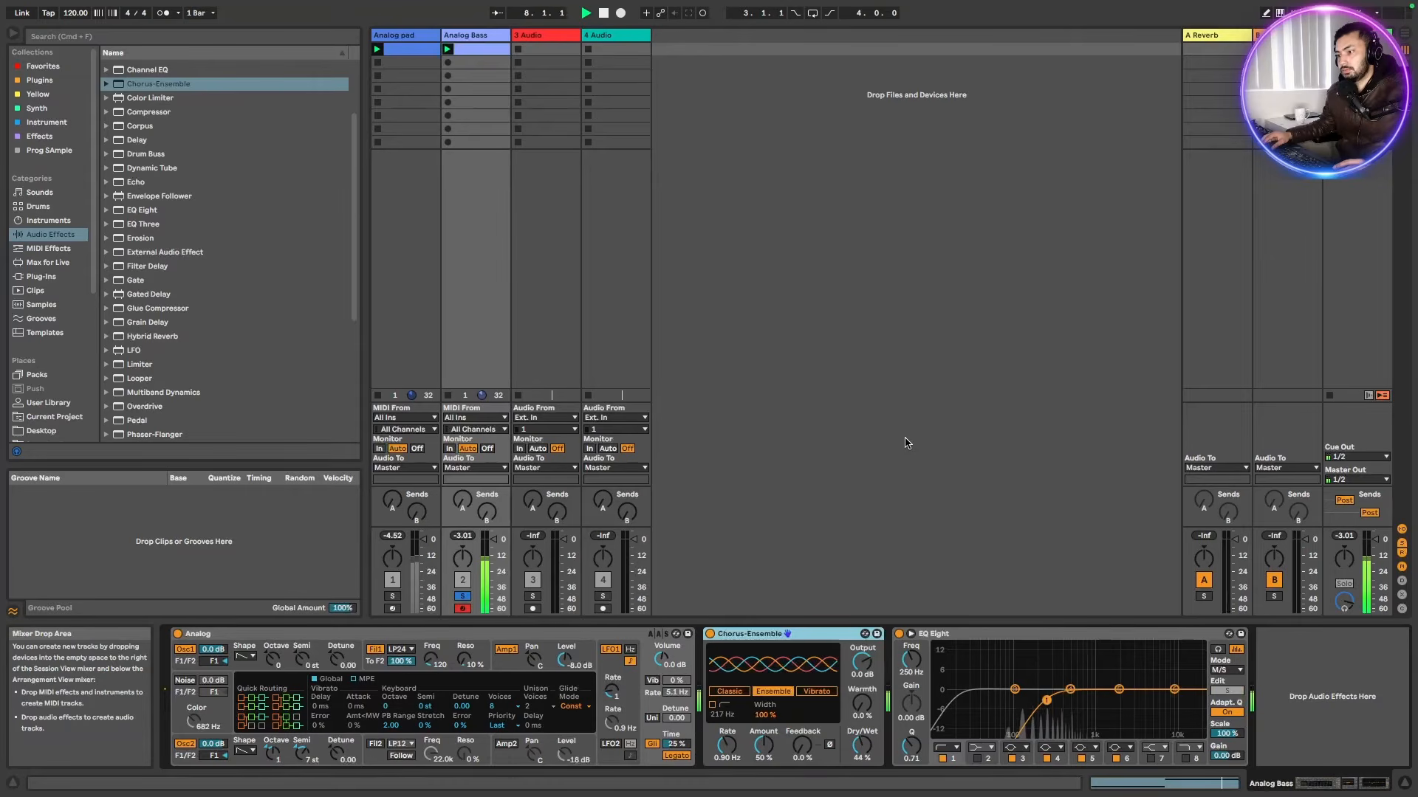
pyautogui.press('space')
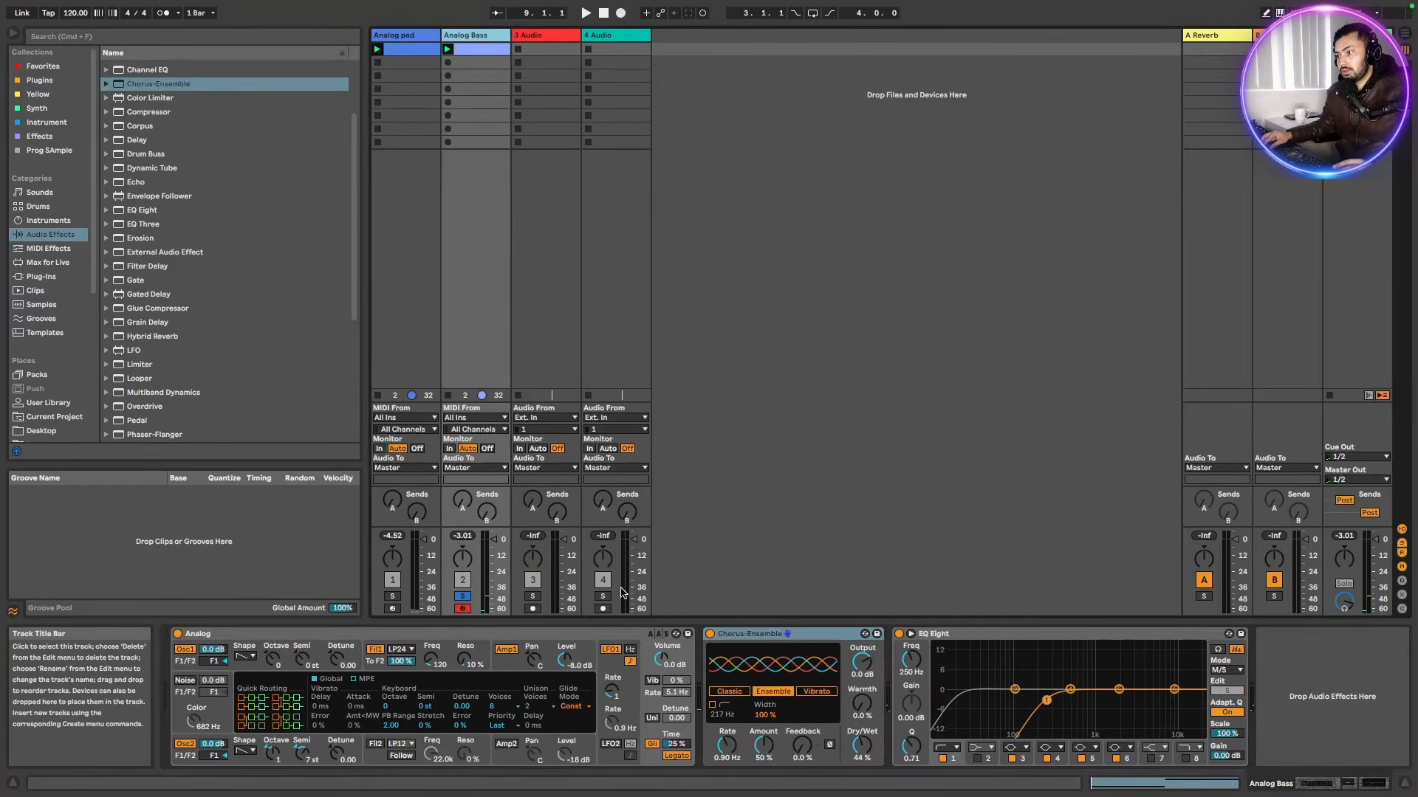
# Deactivate the bass track's Chorus-Ensemble and EQ Eight effects
pyautogui.click(857, 638)
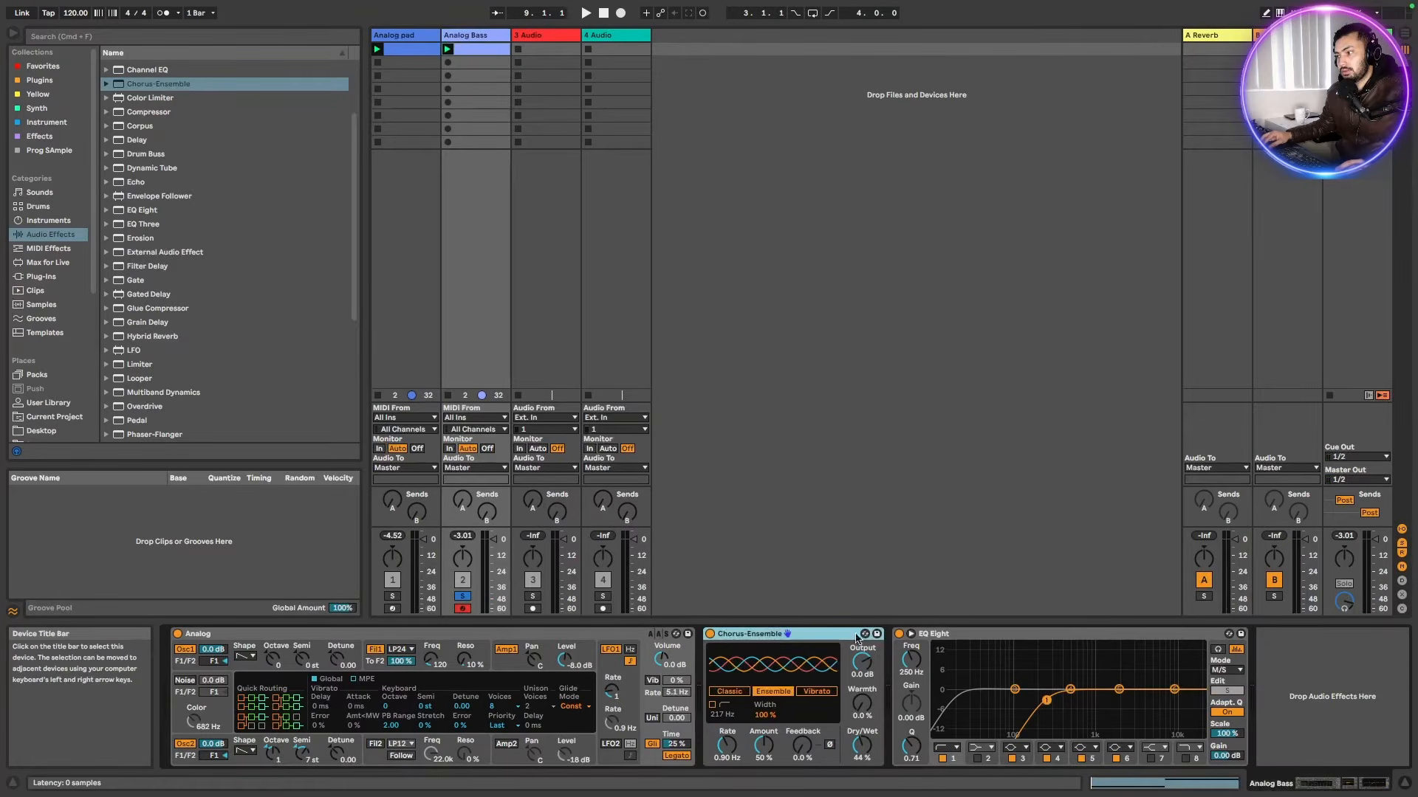
pyautogui.keyDown('shift'); pyautogui.click(968, 639); pyautogui.keyUp('shift')
pyautogui.press('0')
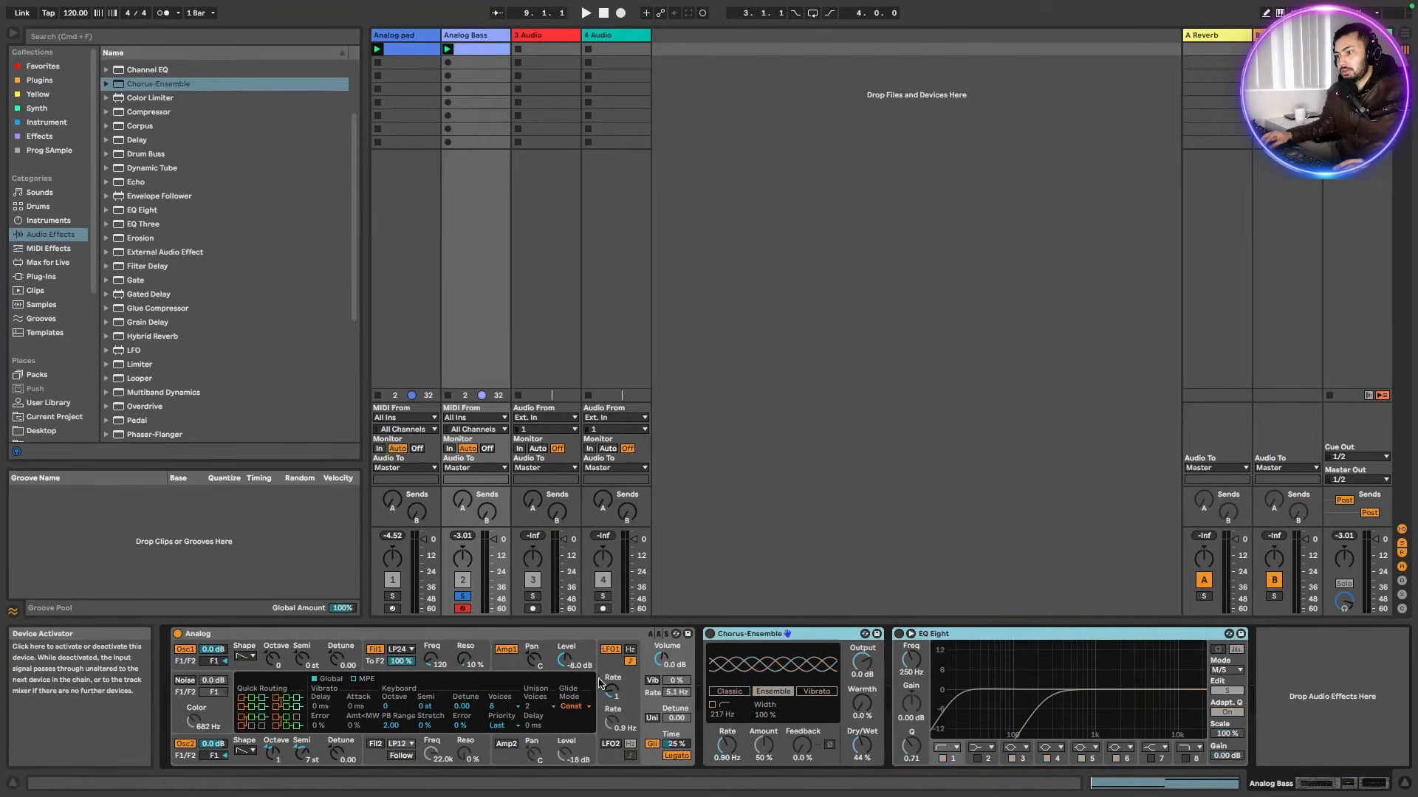
# Delete the bass track's Analog instrument and load a fresh default Analog in its place
pyautogui.click(326, 634)
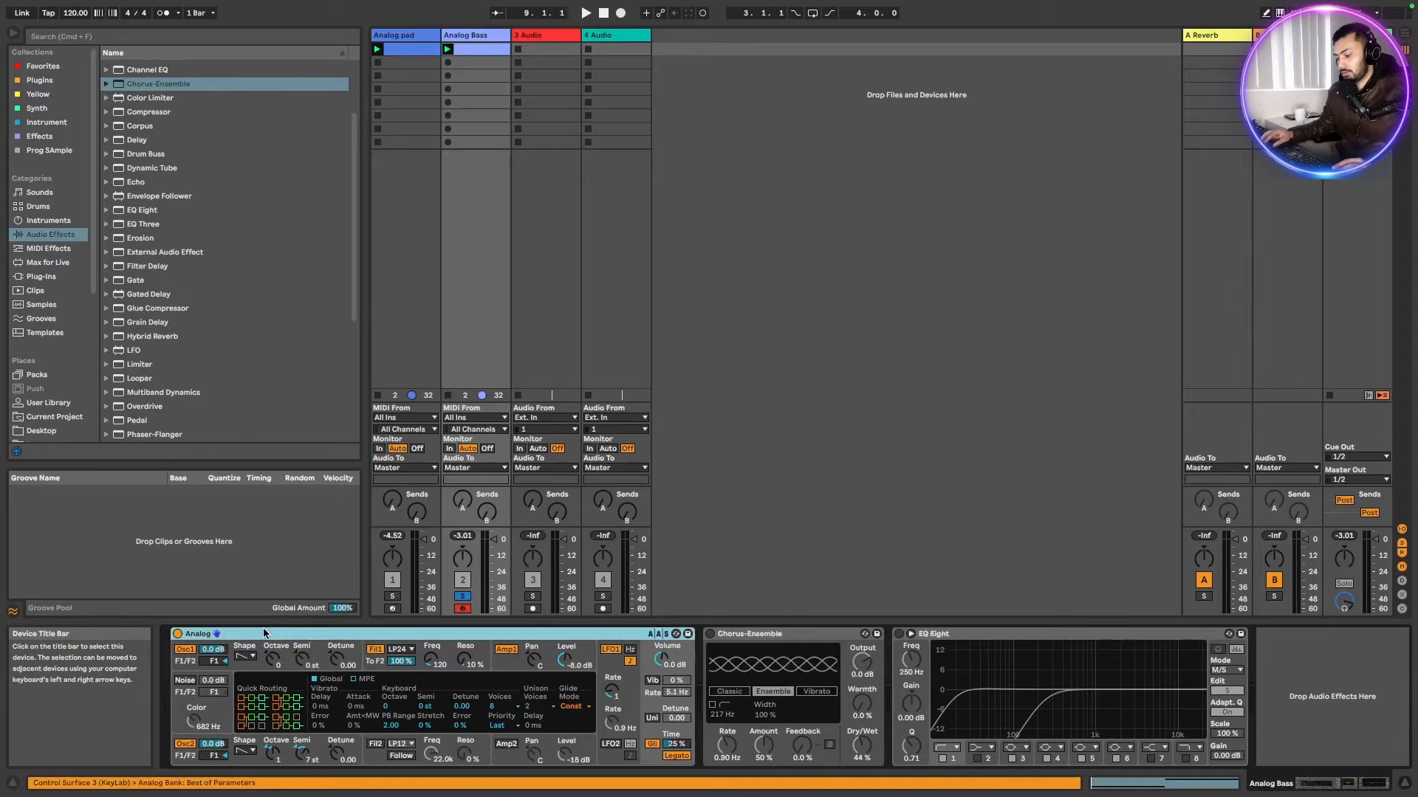
pyautogui.press('Delete')
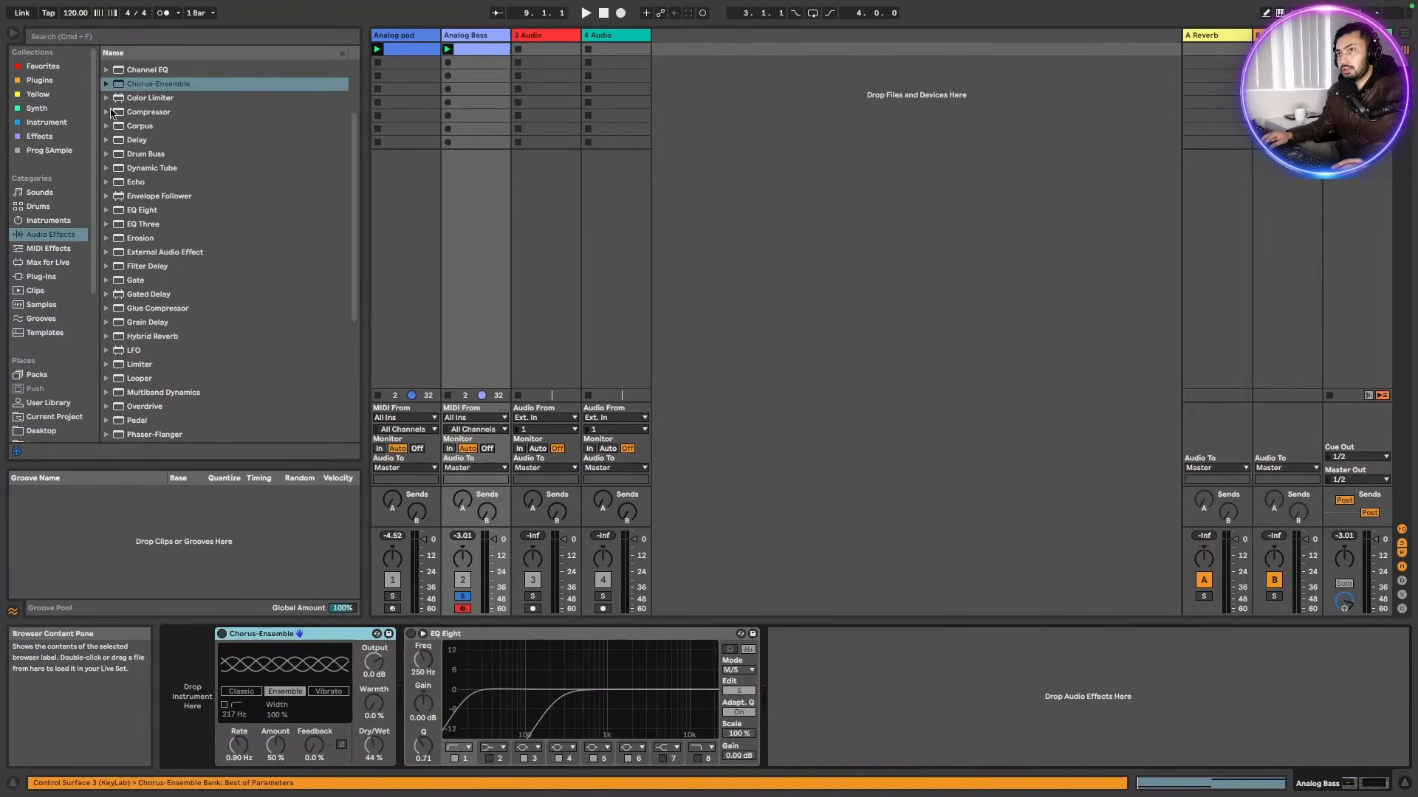
pyautogui.click(46, 223)
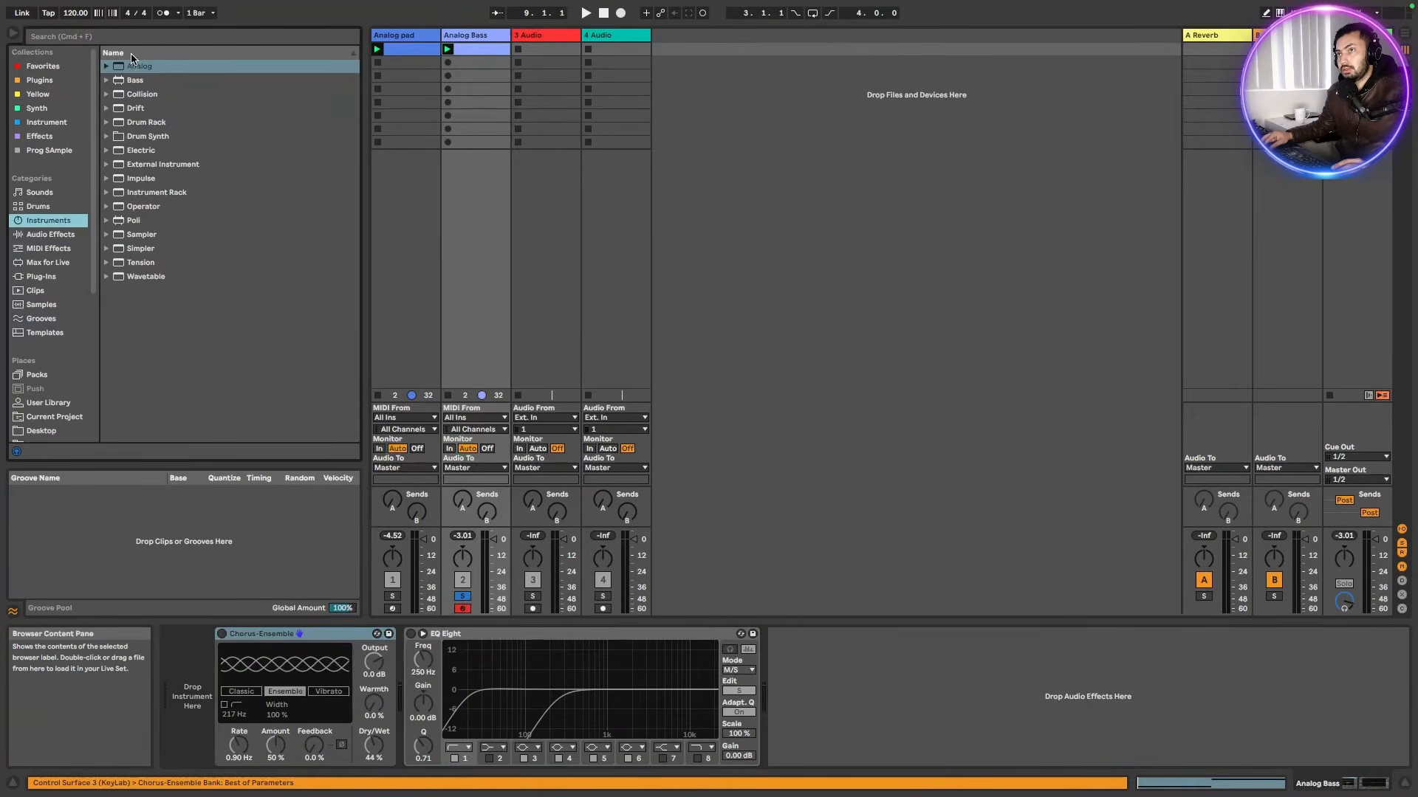
pyautogui.moveTo(134, 66); pyautogui.dragTo(229, 657)
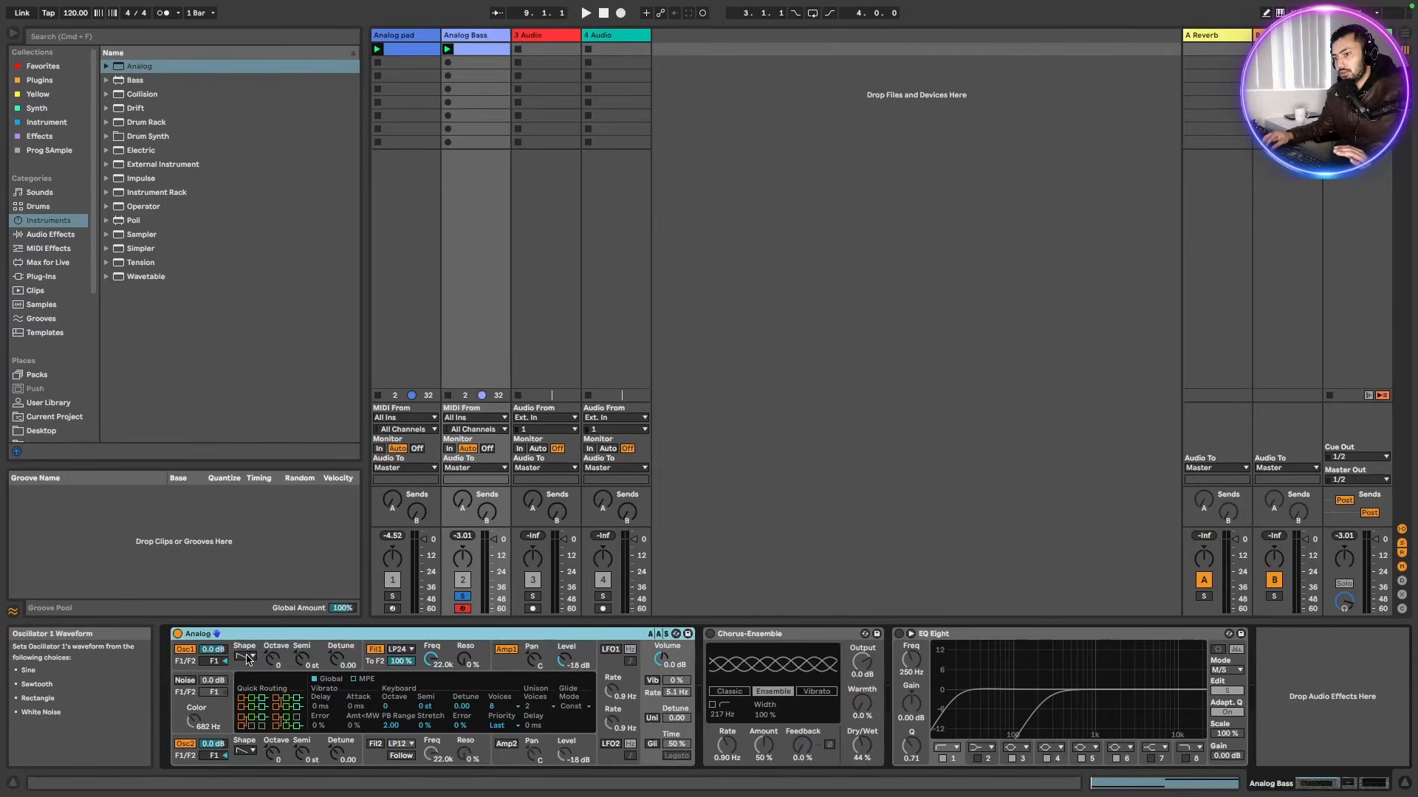
# Pick oscillator 1's waveform and transpose oscillator 2 to 7 semitones
pyautogui.click(246, 656)
pyautogui.click(241, 691)
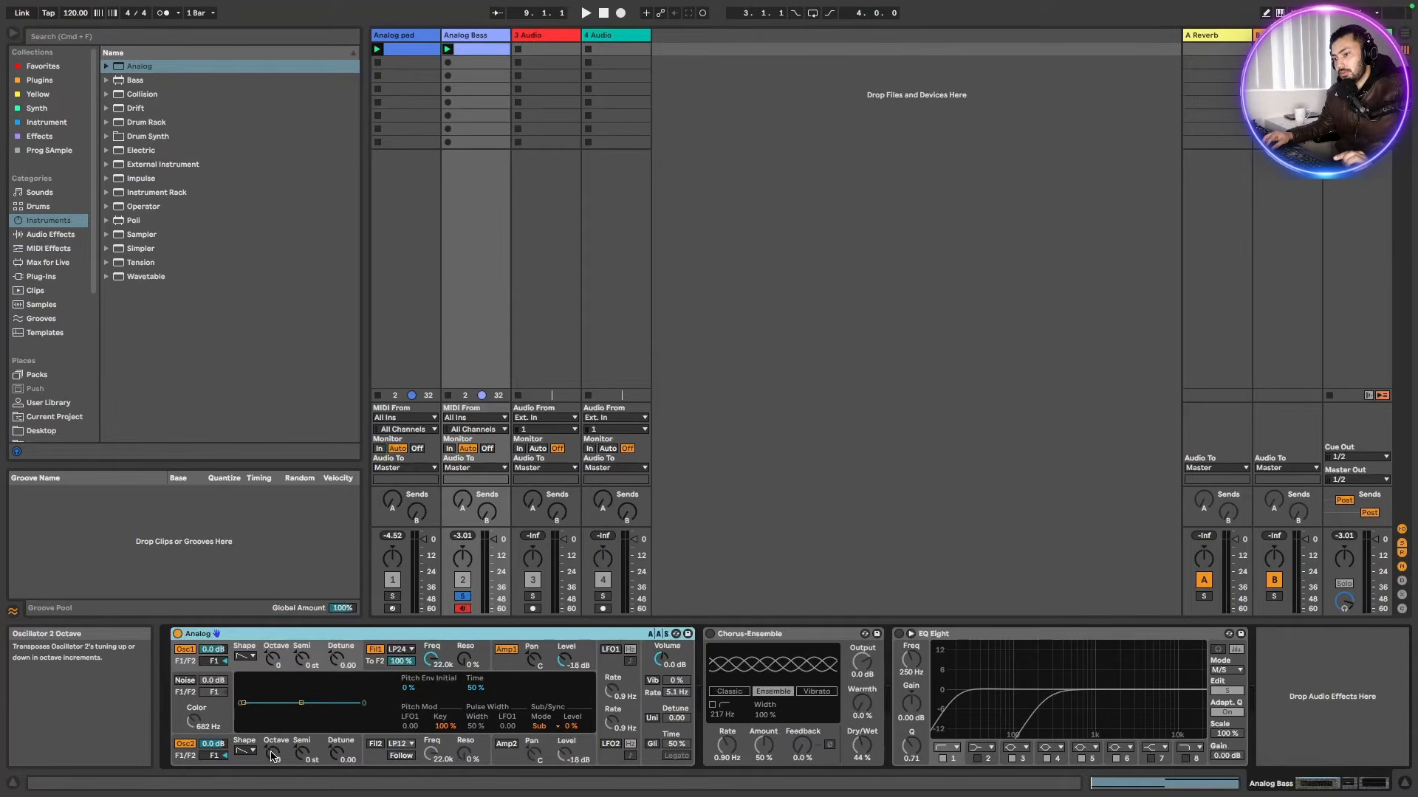
pyautogui.click(273, 753)
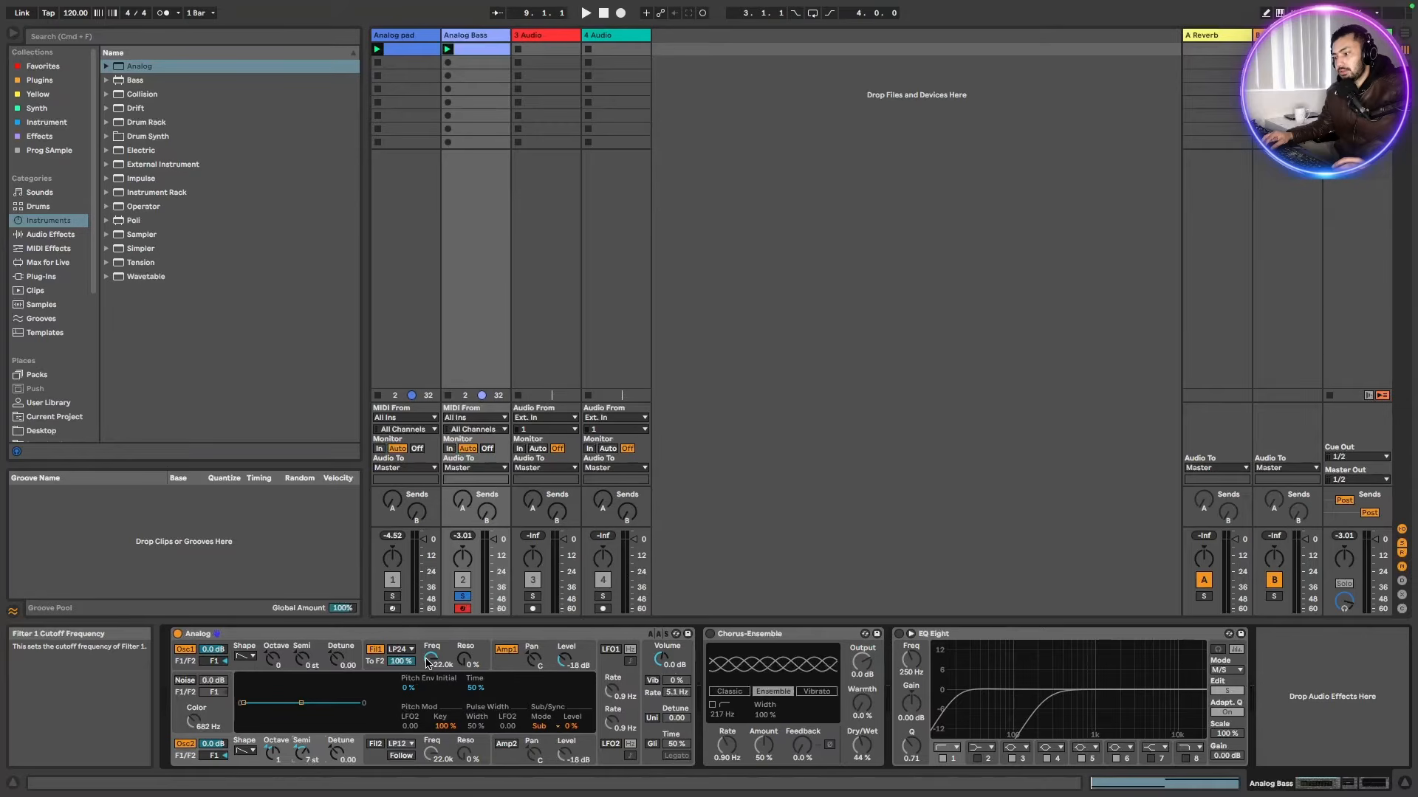
# Lower filter 1 cutoff to 120 Hz and set amp 1 level to -6.0 dB while auditioning the bass
pyautogui.click(428, 663)
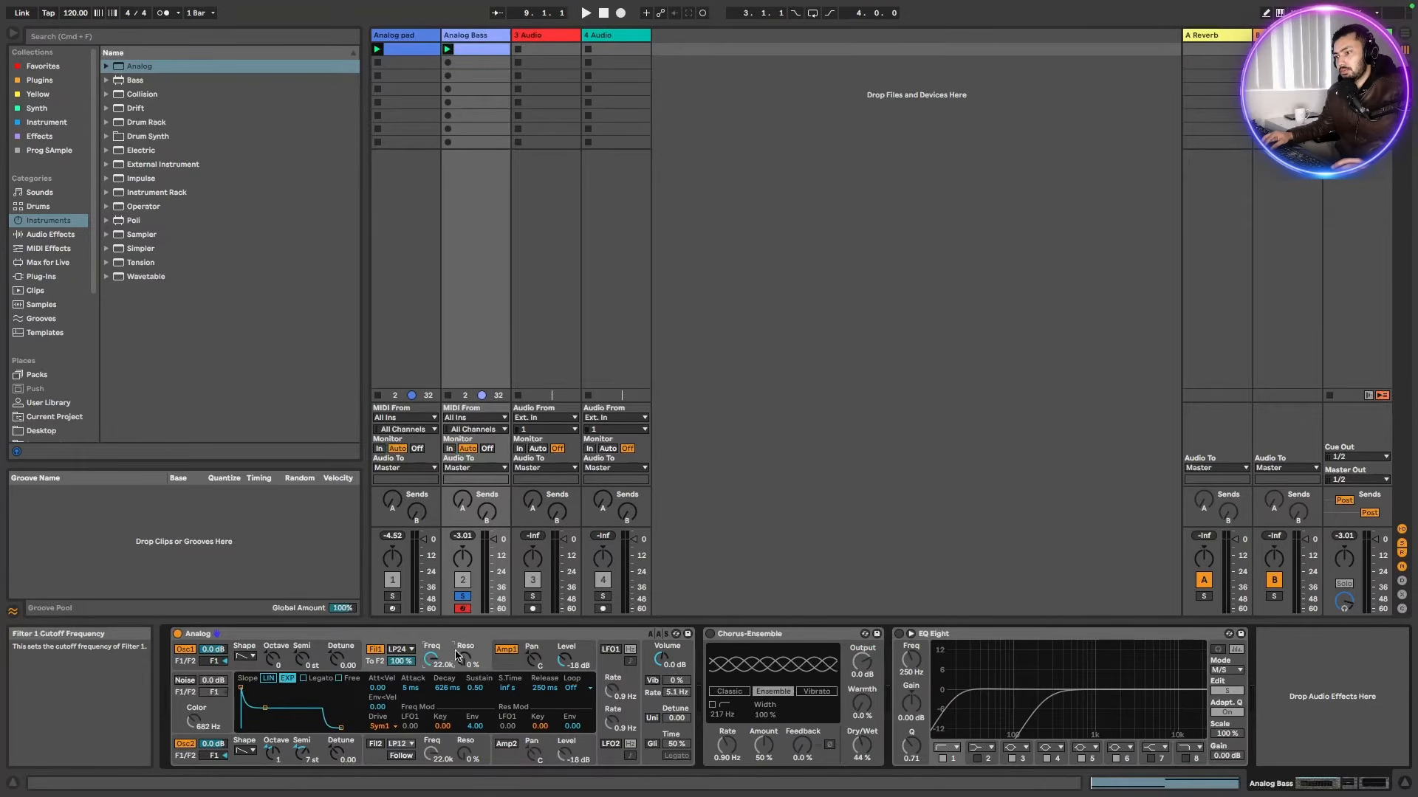
pyautogui.press('space')
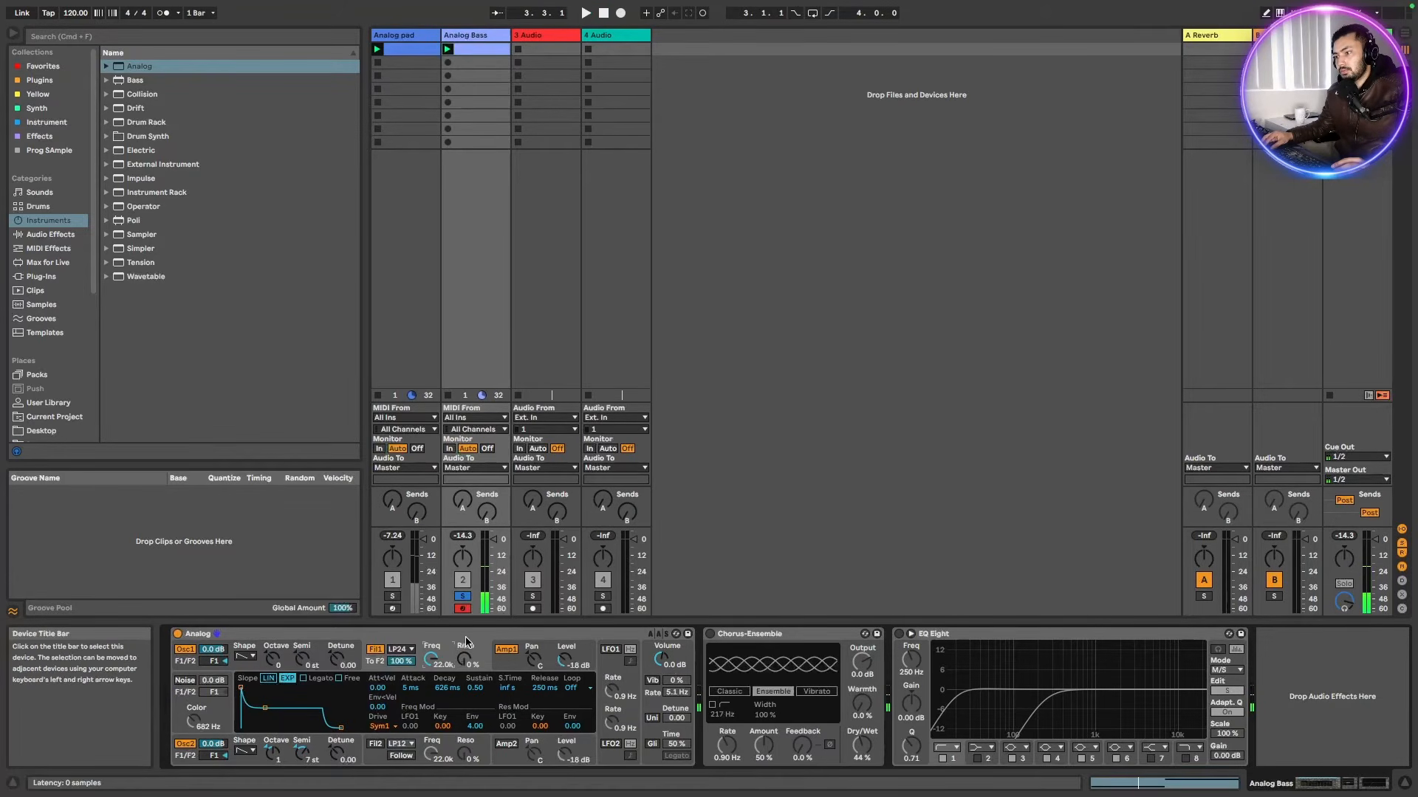
pyautogui.click(433, 659)
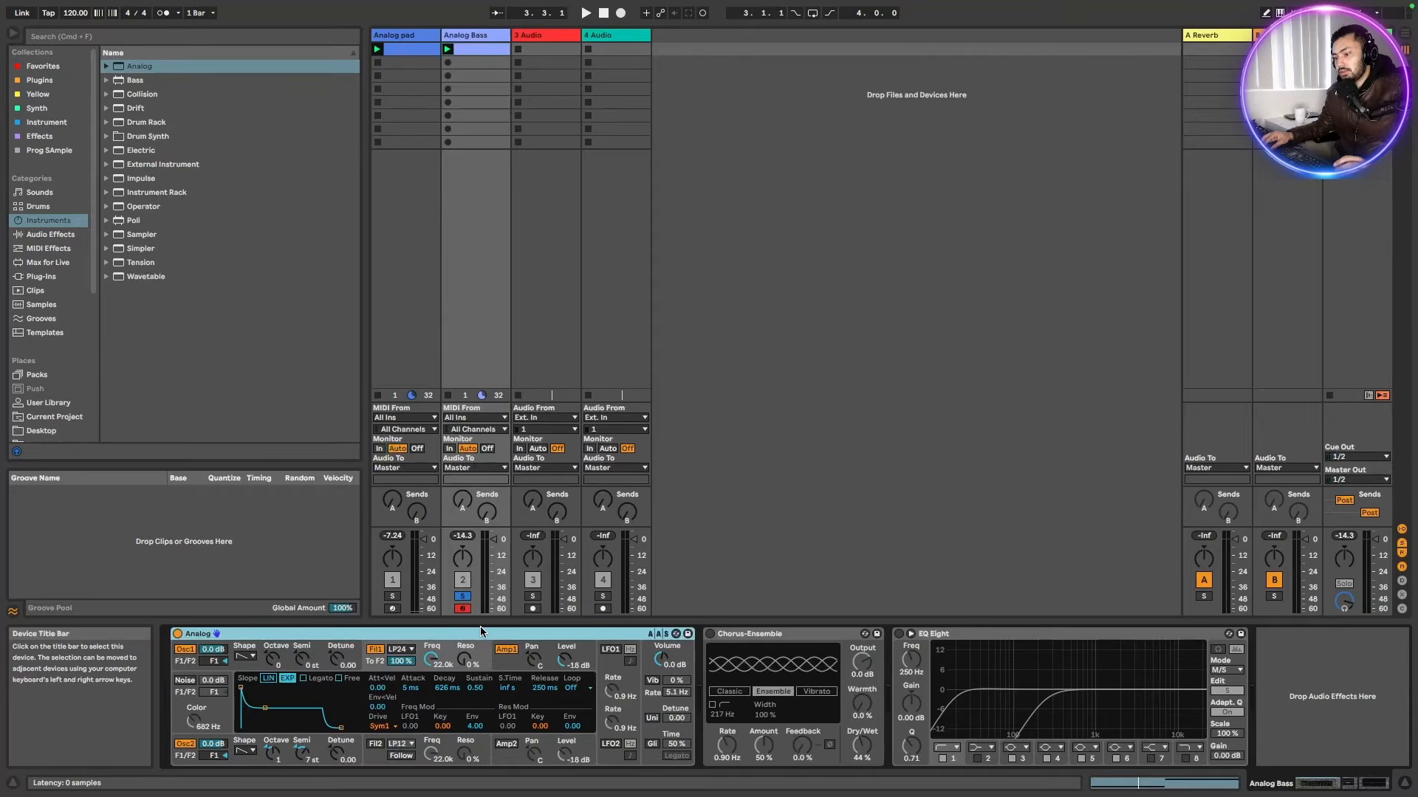
pyautogui.click(431, 660)
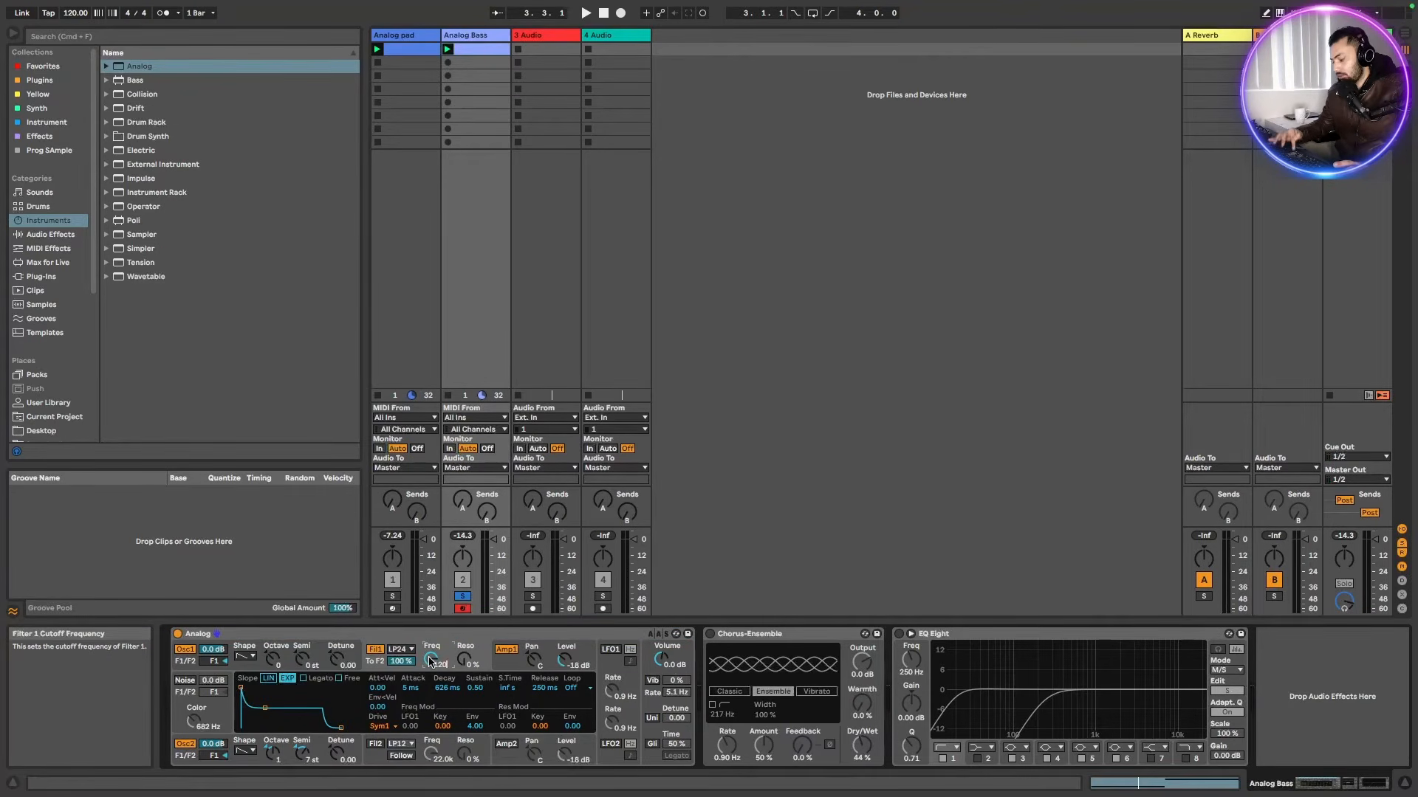
pyautogui.press('space')
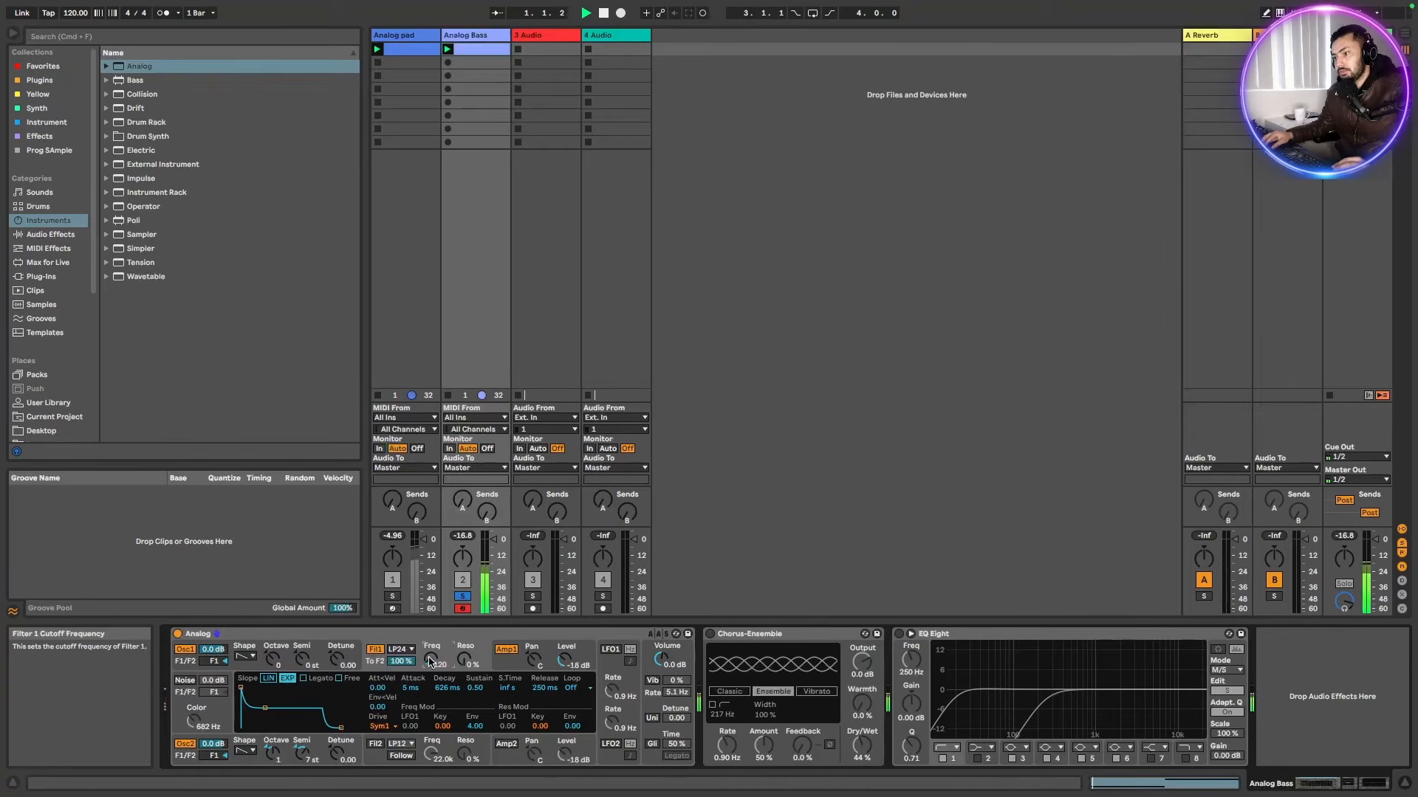
pyautogui.click(573, 665)
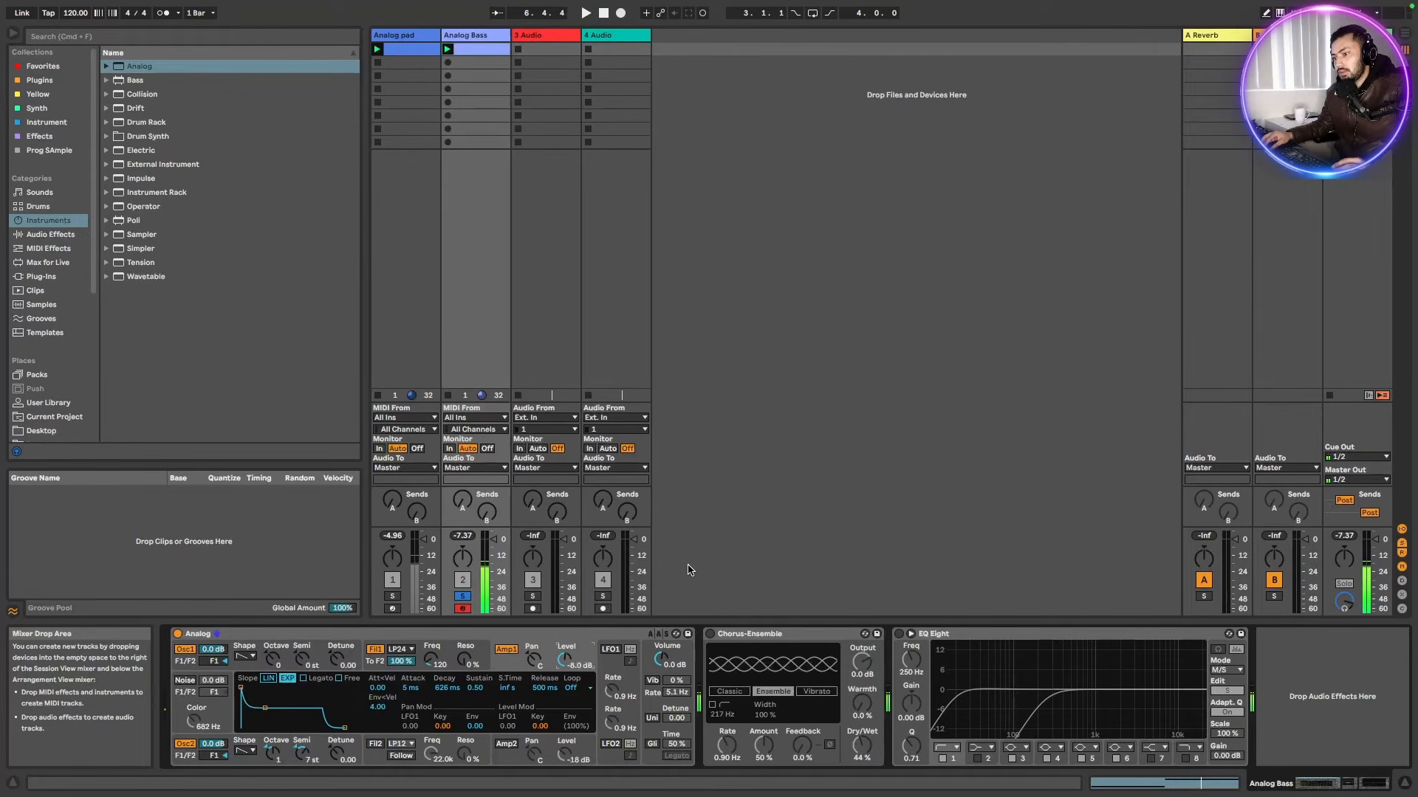
# Enable the noise generator at -18 dB with a color of about 4.4 kHz and audition the bass
pyautogui.click(184, 680)
pyautogui.moveTo(214, 680)
pyautogui.mouseDown()
pyautogui.moveTo(214, 694)
pyautogui.moveTo(214, 680)
pyautogui.moveTo(194, 692)
pyautogui.mouseUp()
pyautogui.press('space')
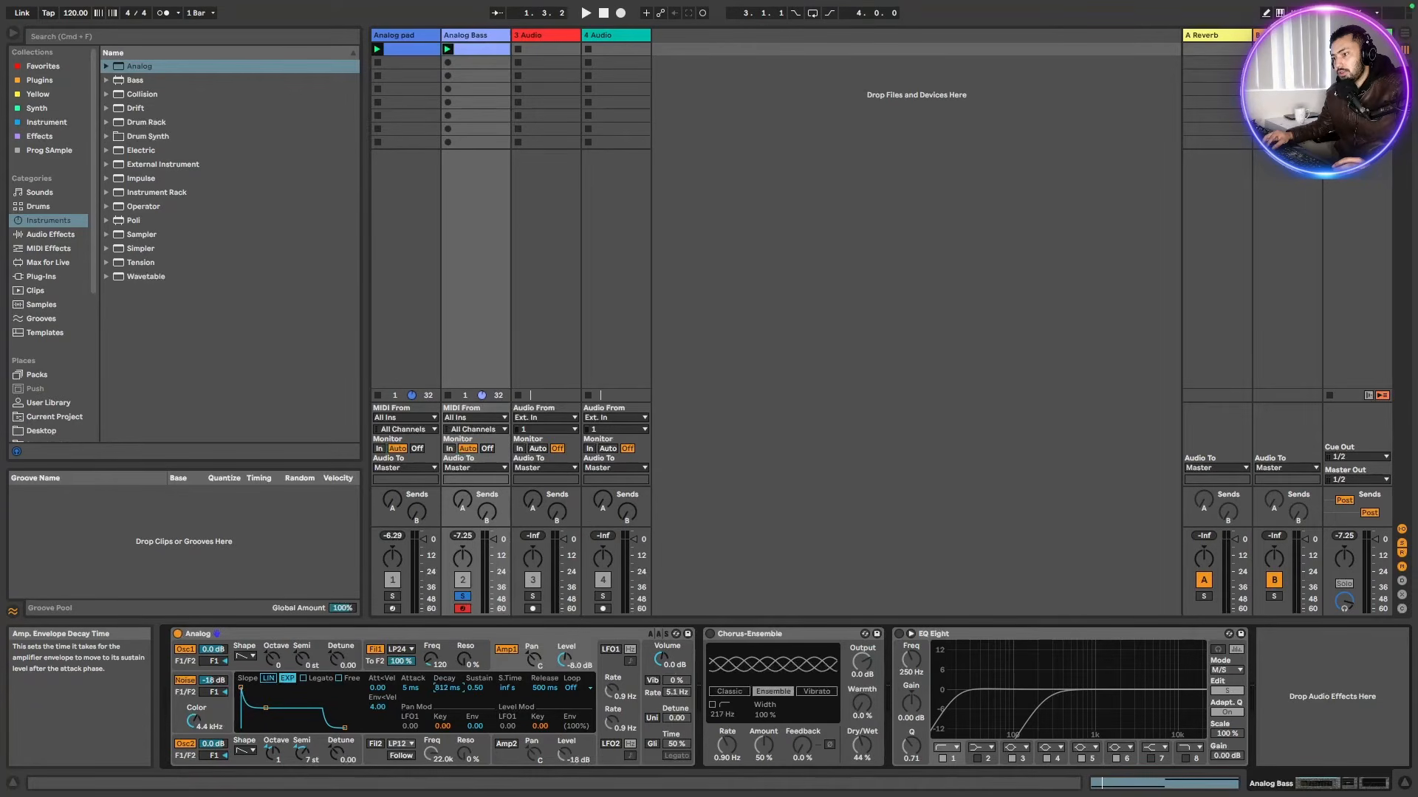
pyautogui.press('space')
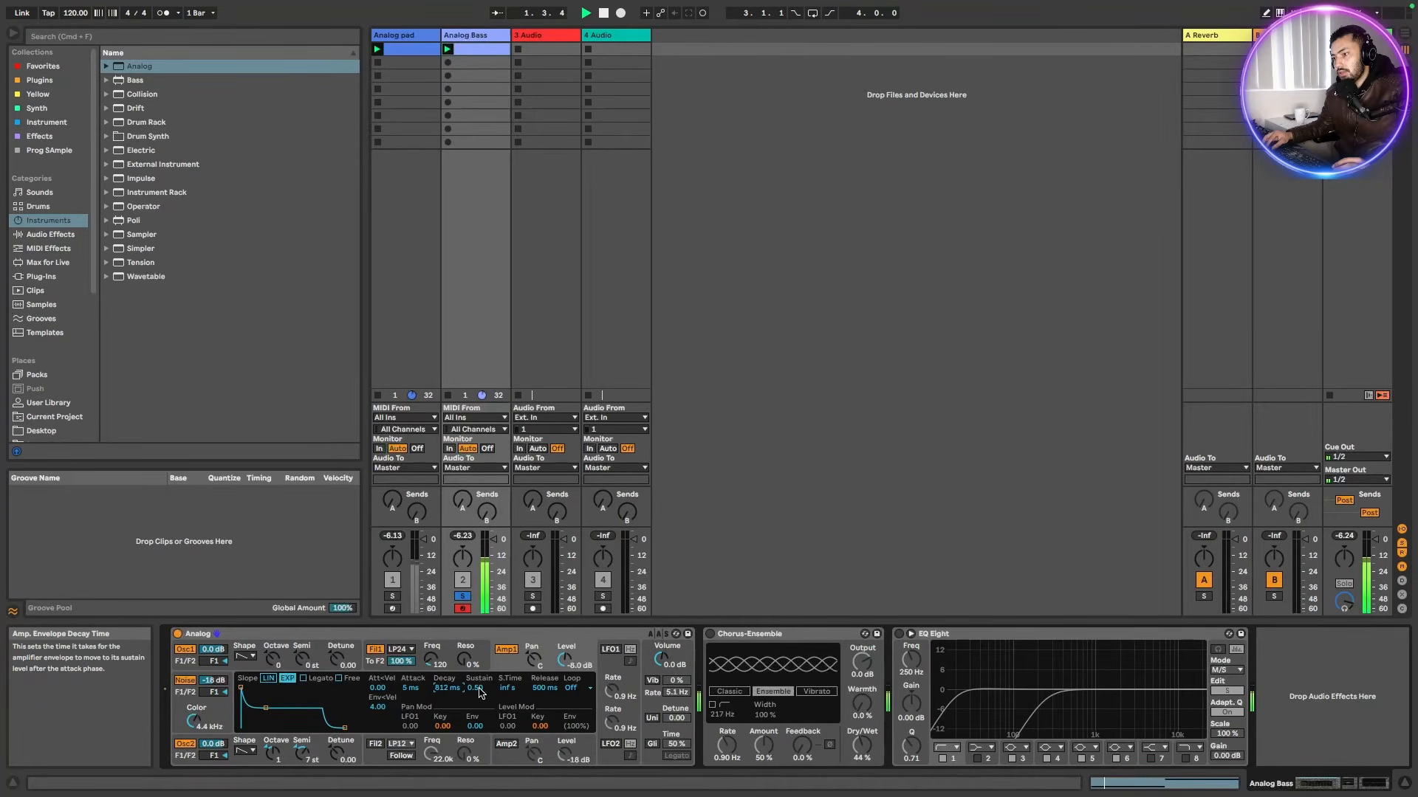
# Raise the amp envelope sustain to 0.75 and audition the bass
pyautogui.moveTo(480, 692); pyautogui.dragTo(479, 657)
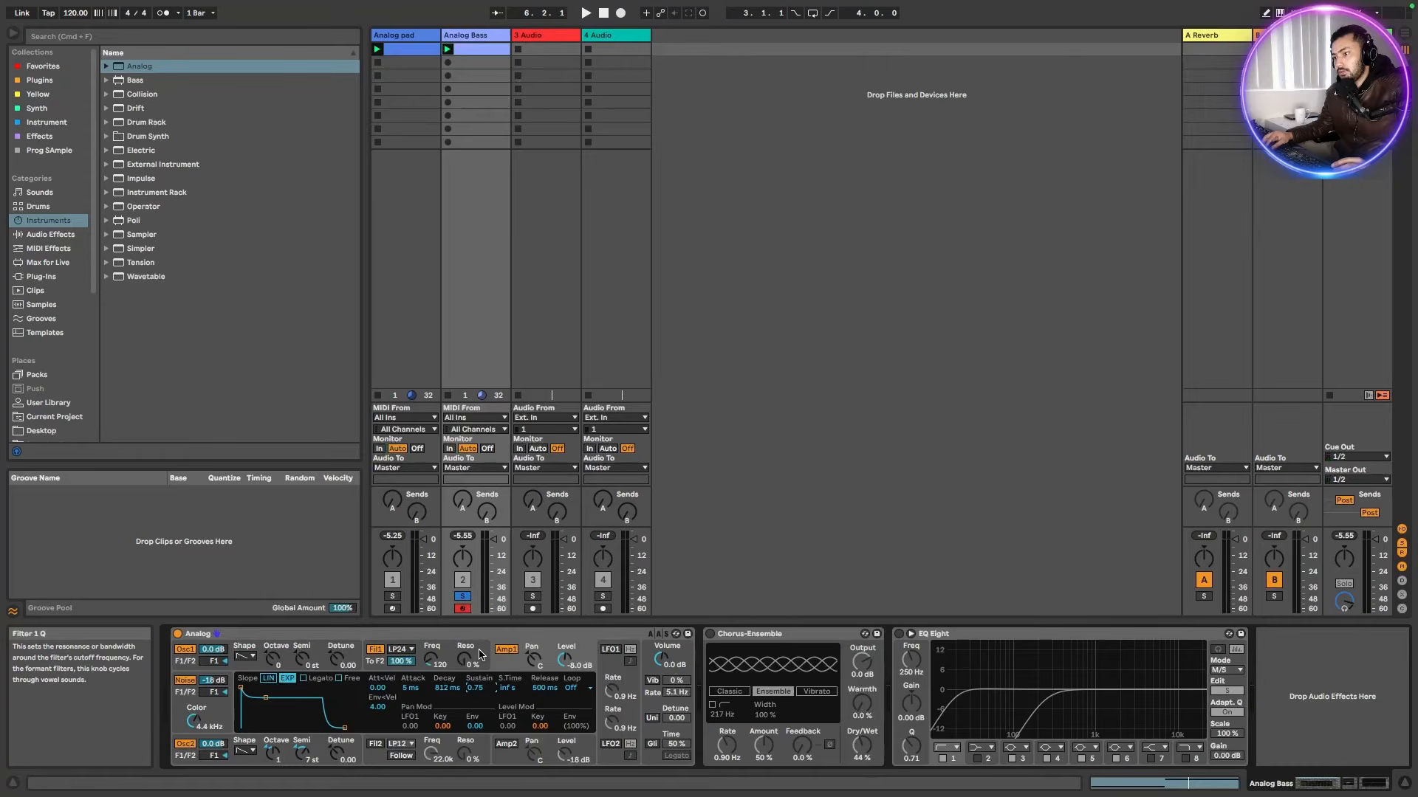
pyautogui.click(479, 654)
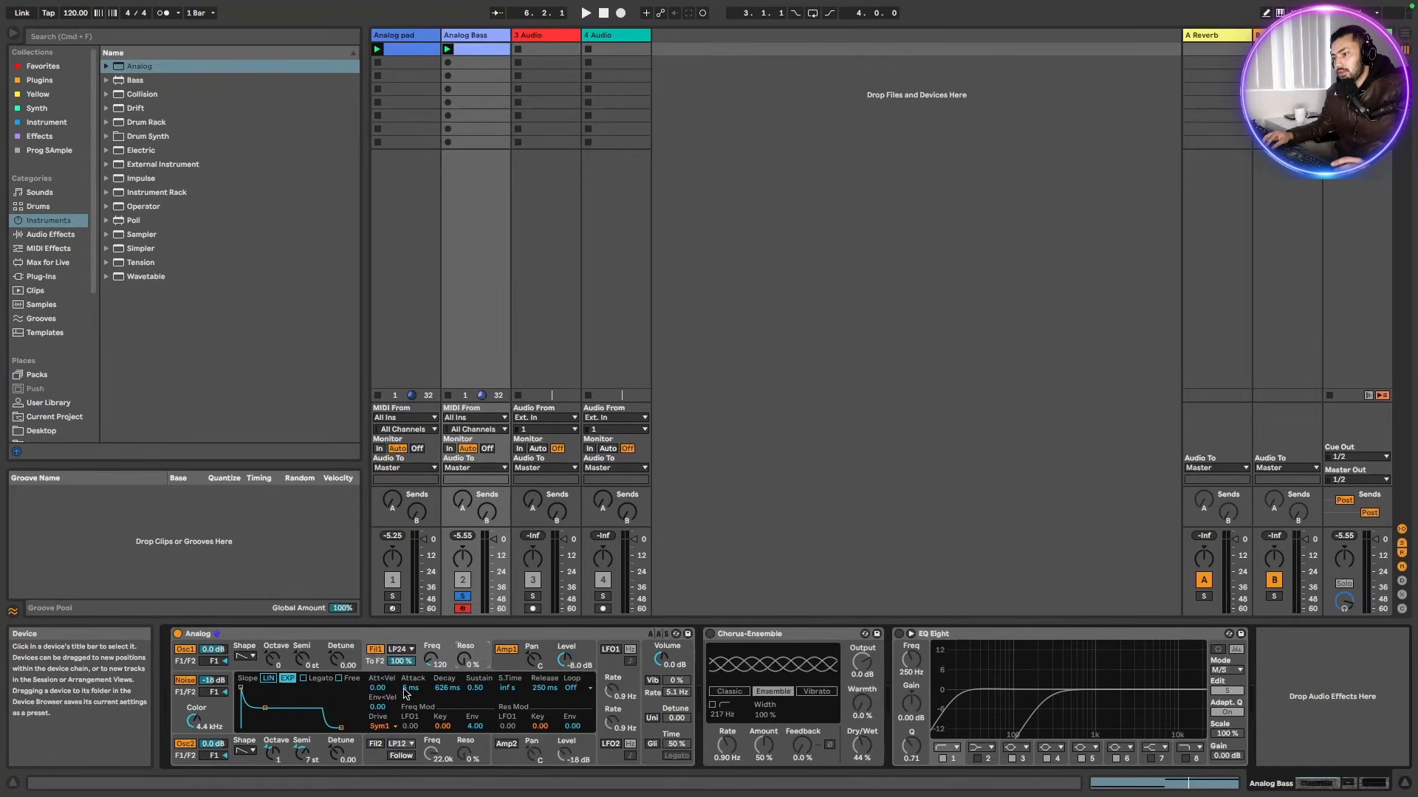
pyautogui.press('space')
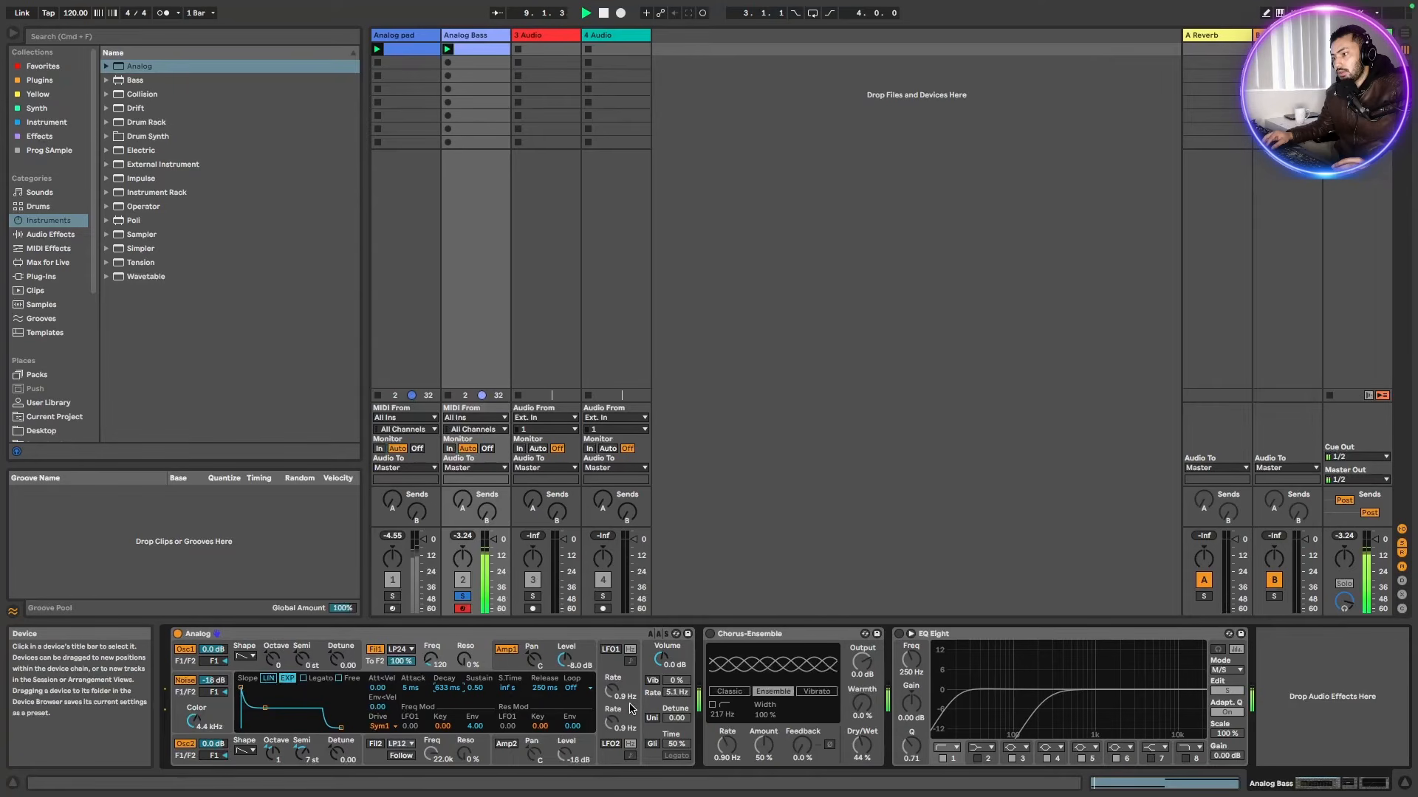
# Enable LFO 1, lower its rate, then switch it to tempo-synced rate and adjust the division
pyautogui.click(610, 650)
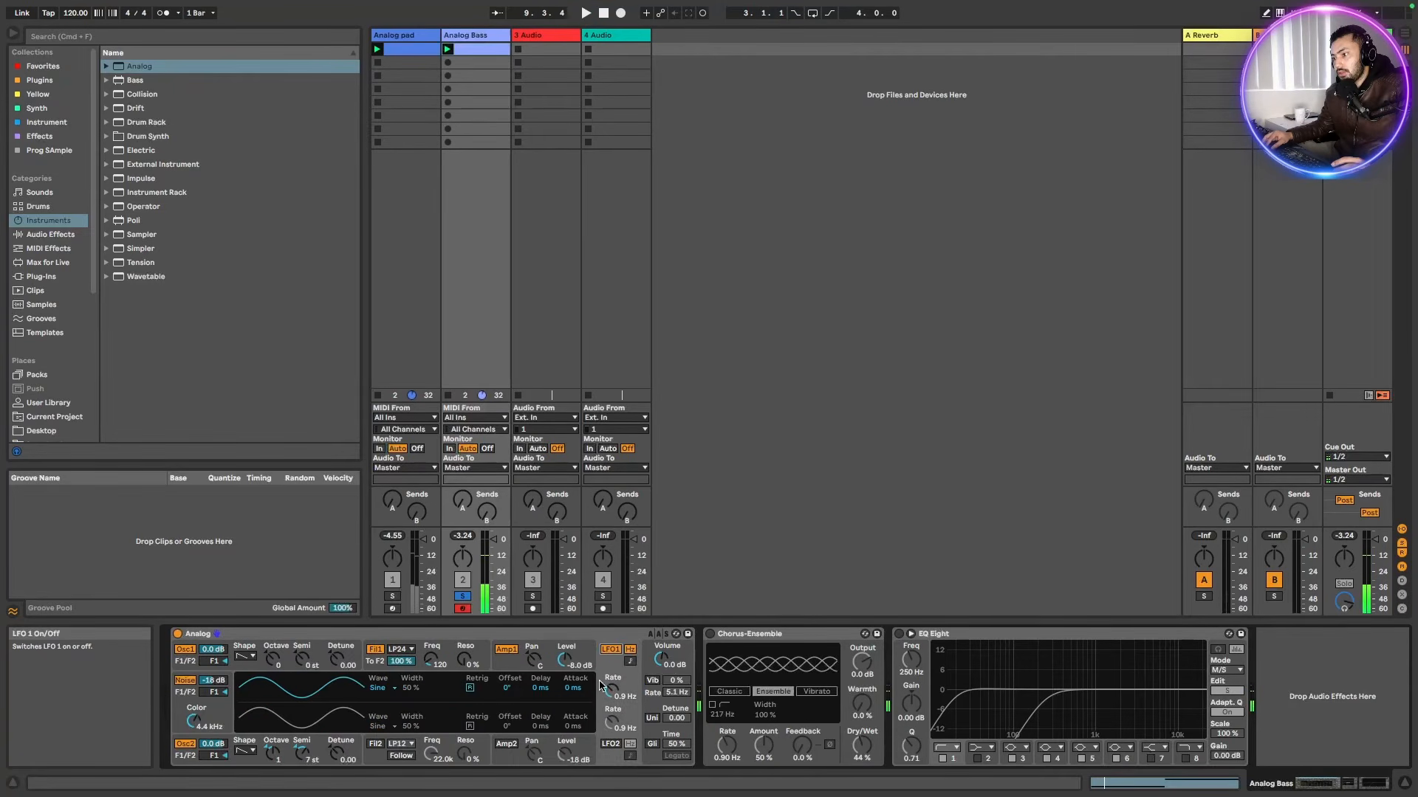
pyautogui.moveTo(606, 697); pyautogui.dragTo(605, 722)
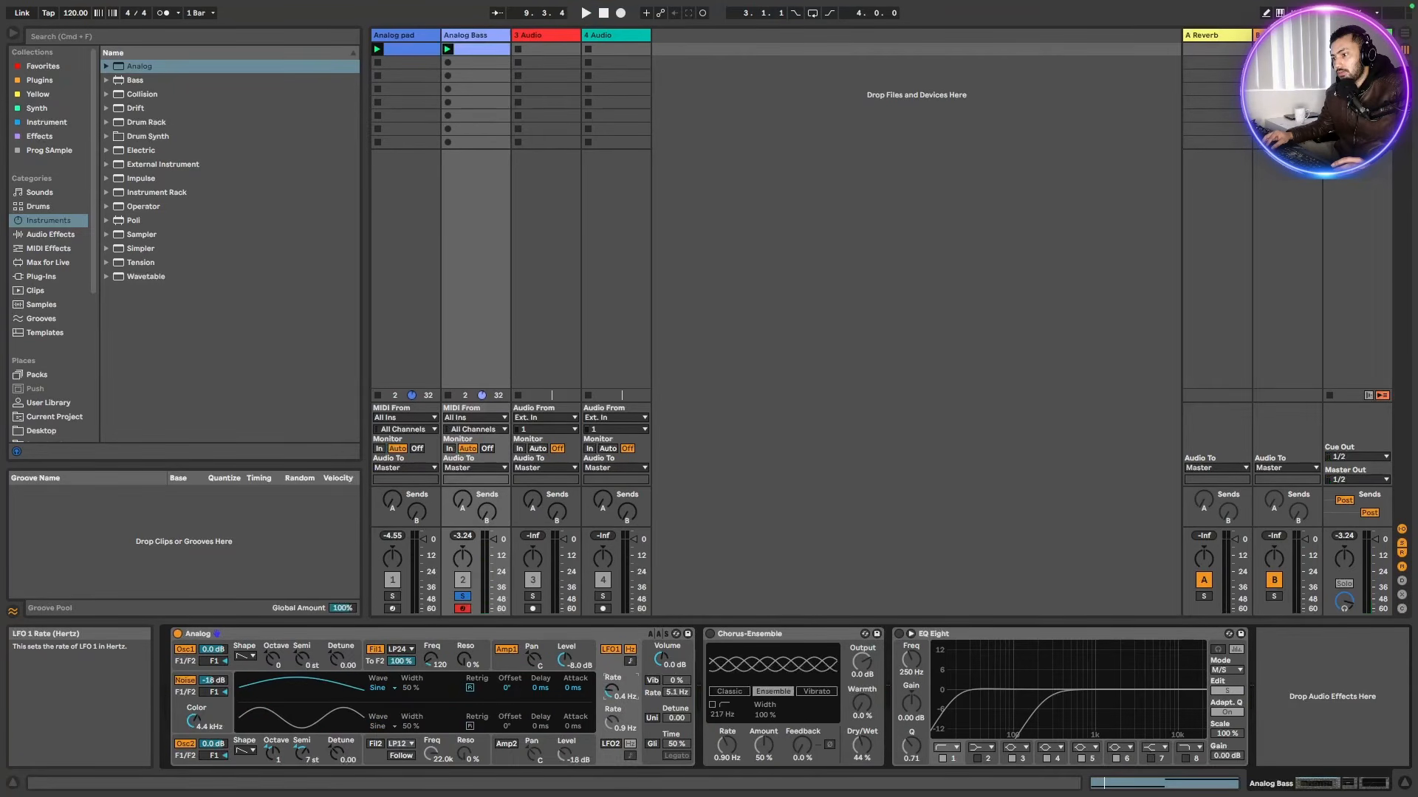
pyautogui.click(630, 661)
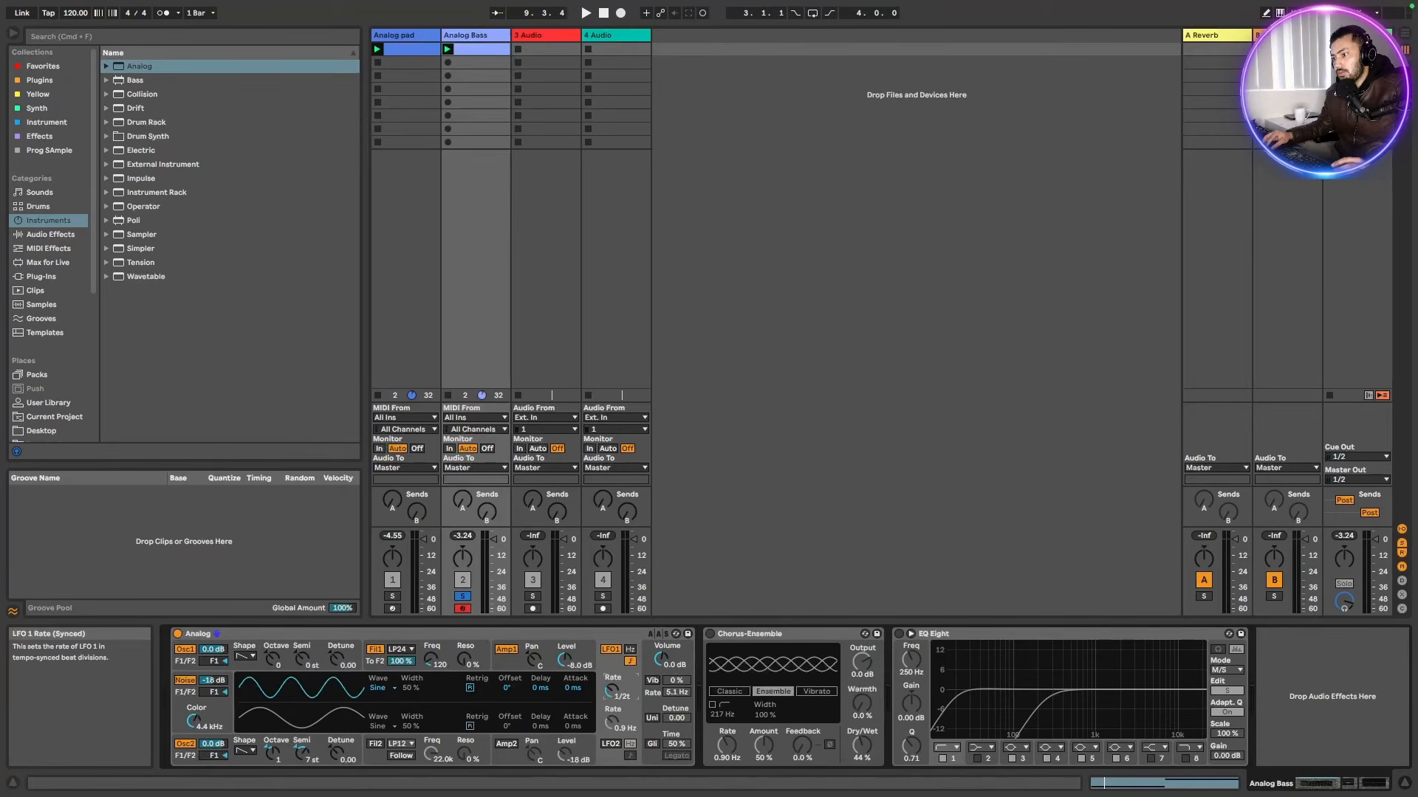
pyautogui.moveTo(611, 691); pyautogui.dragTo(611, 697)
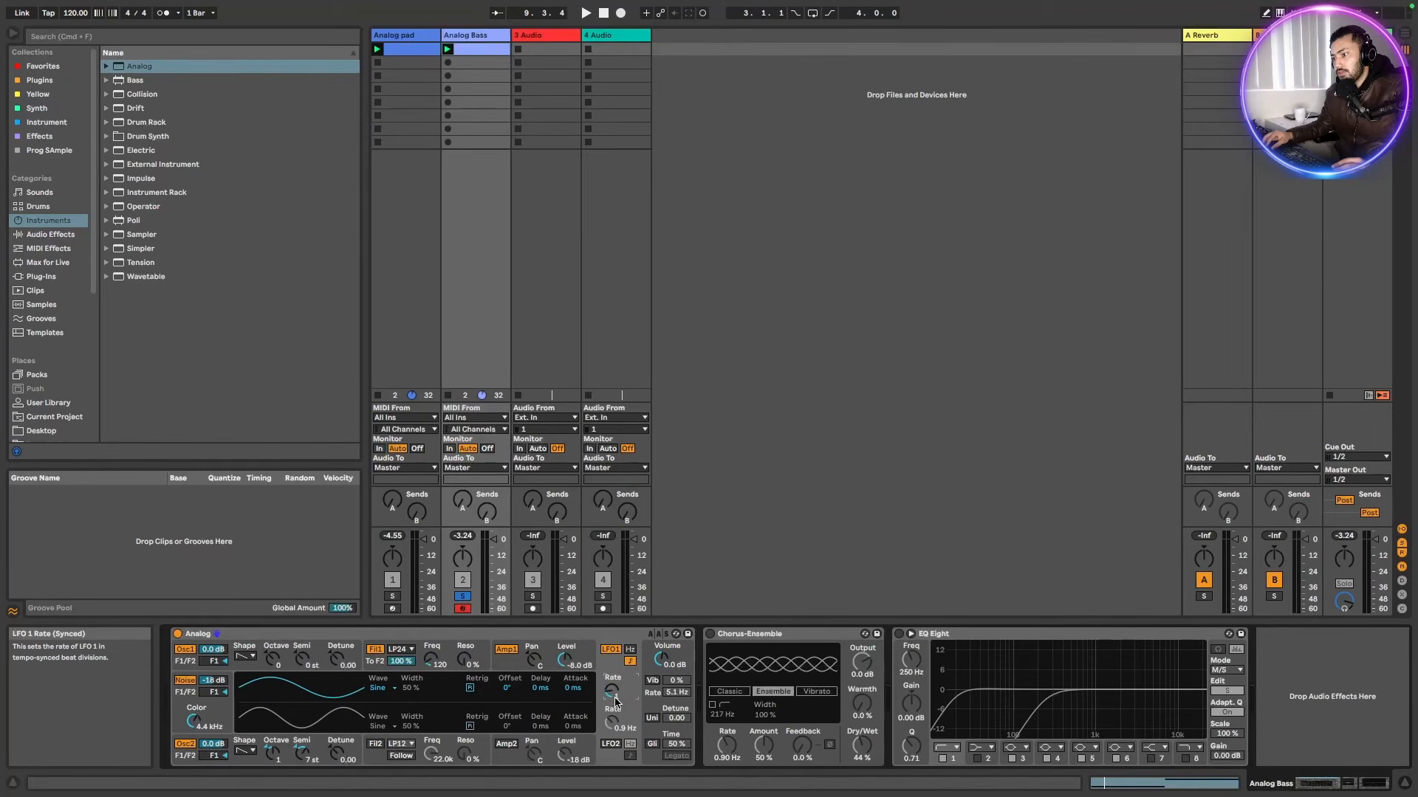
# Open filter 1's envelope view and set its cutoff LFO 1 modulation to about 2.22 while auditioning the bass
pyautogui.click(482, 662)
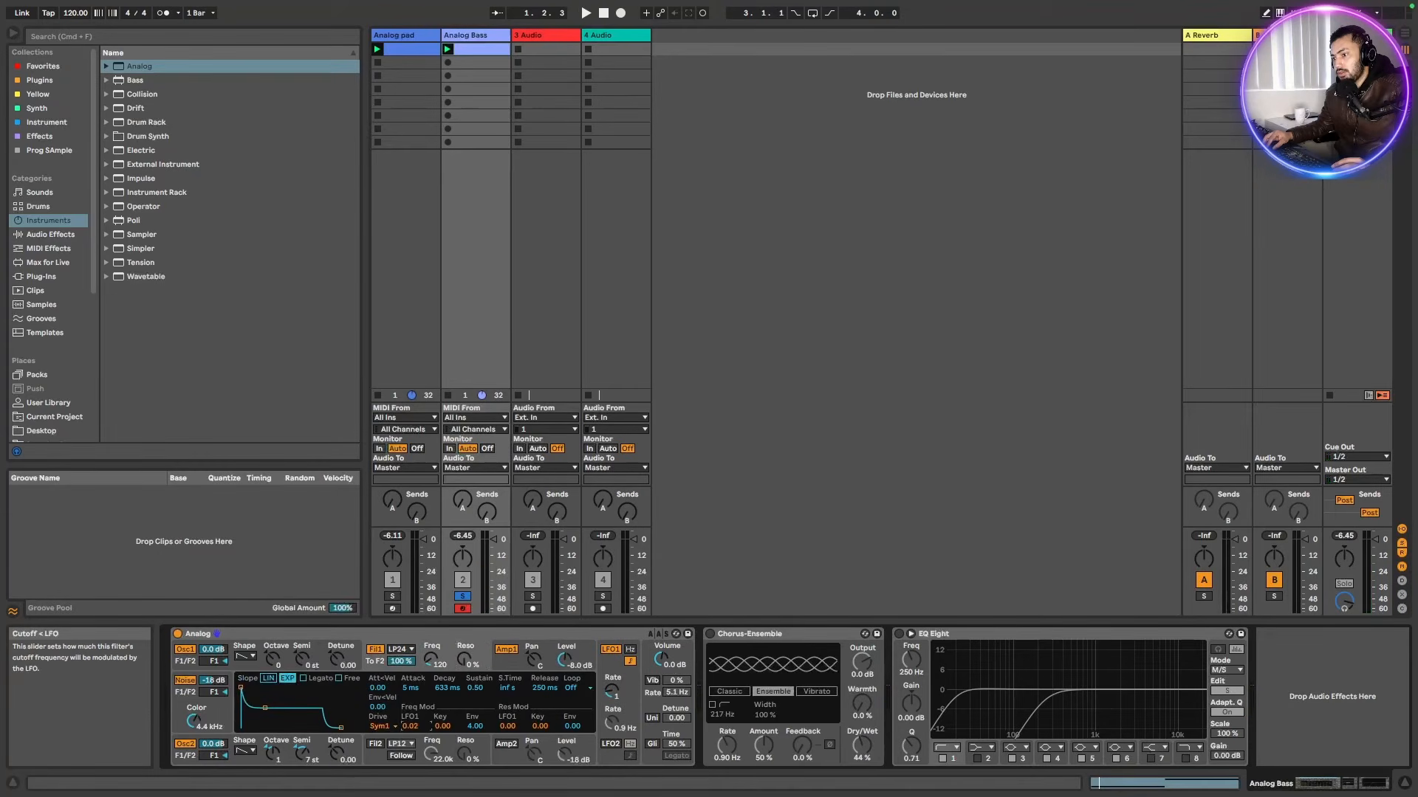
pyautogui.press('space')
pyautogui.moveTo(431, 726); pyautogui.dragTo(430, 722)
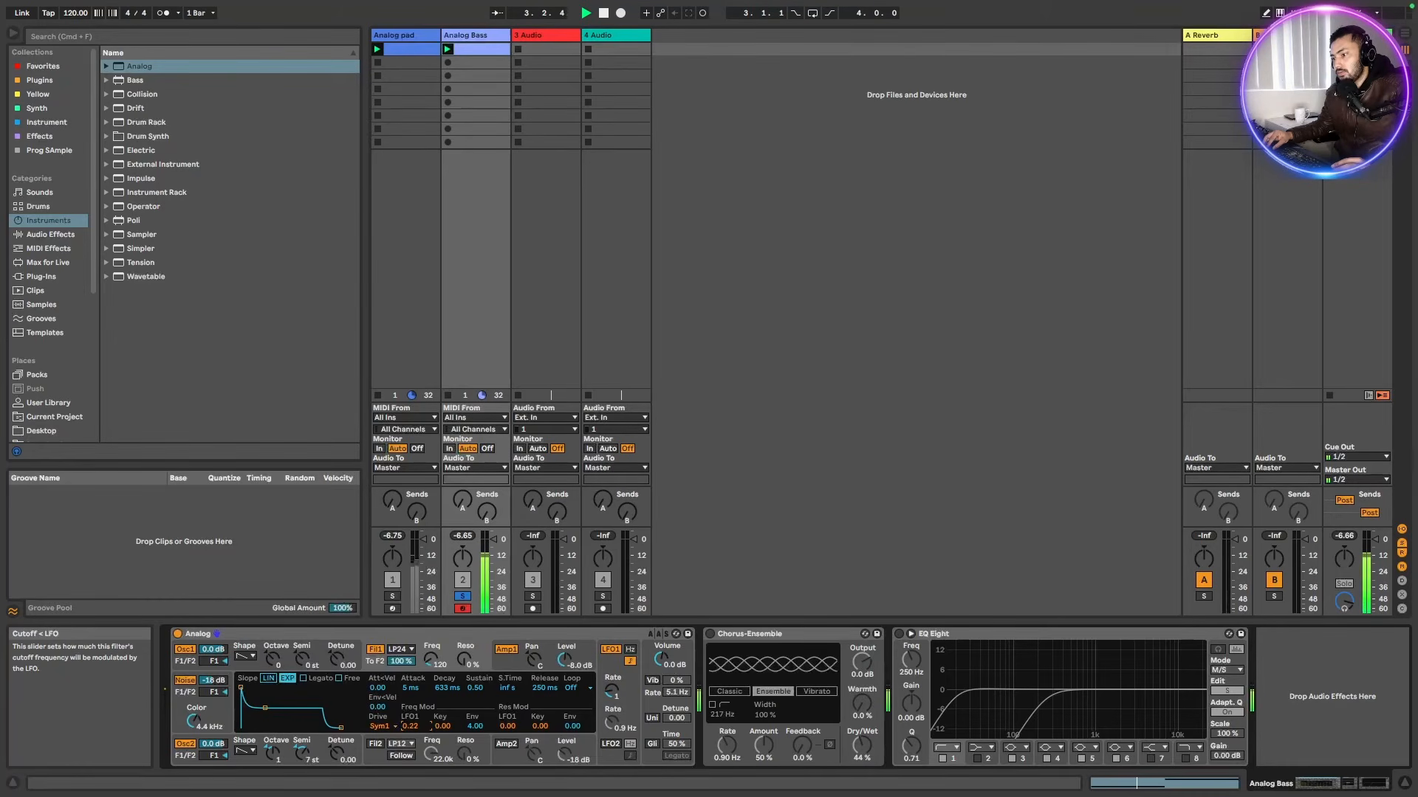
# Set LFO 1's synced rate to 1/2
pyautogui.click(613, 691)
pyautogui.moveTo(611, 691)
pyautogui.mouseDown()
pyautogui.moveTo(611, 651)
pyautogui.moveTo(612, 672)
pyautogui.mouseUp()
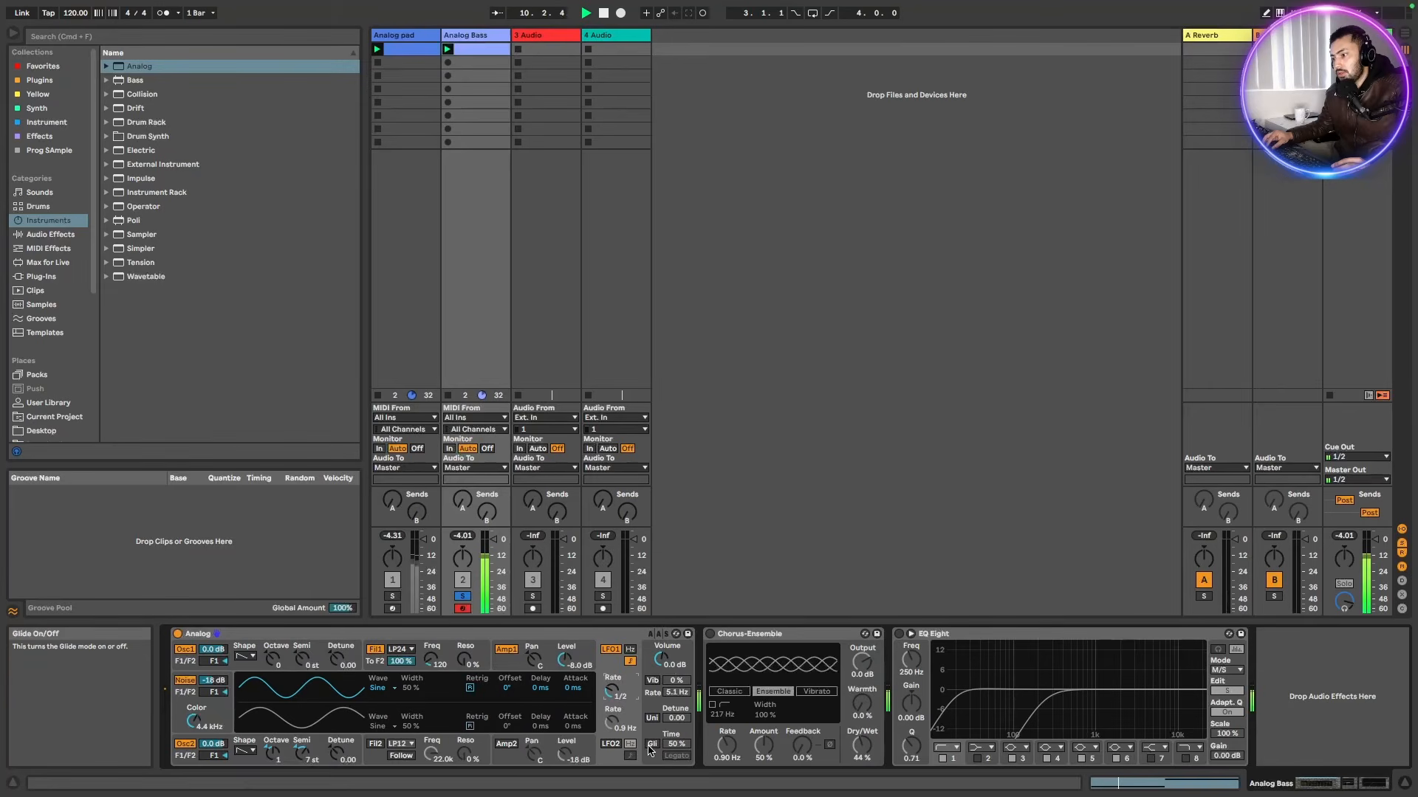
# Enable glide with legato mode and set the glide time to 25%
pyautogui.click(652, 745)
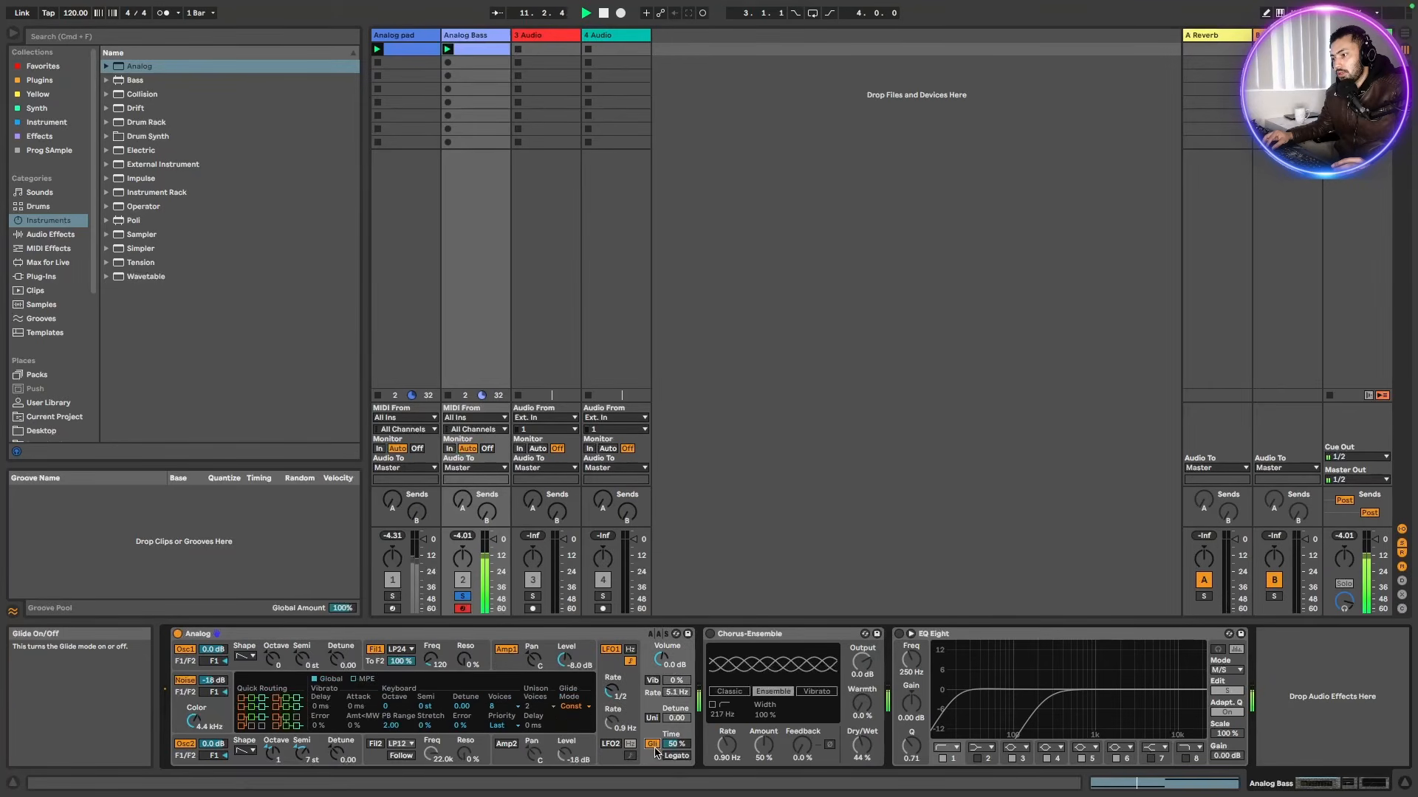
pyautogui.click(674, 757)
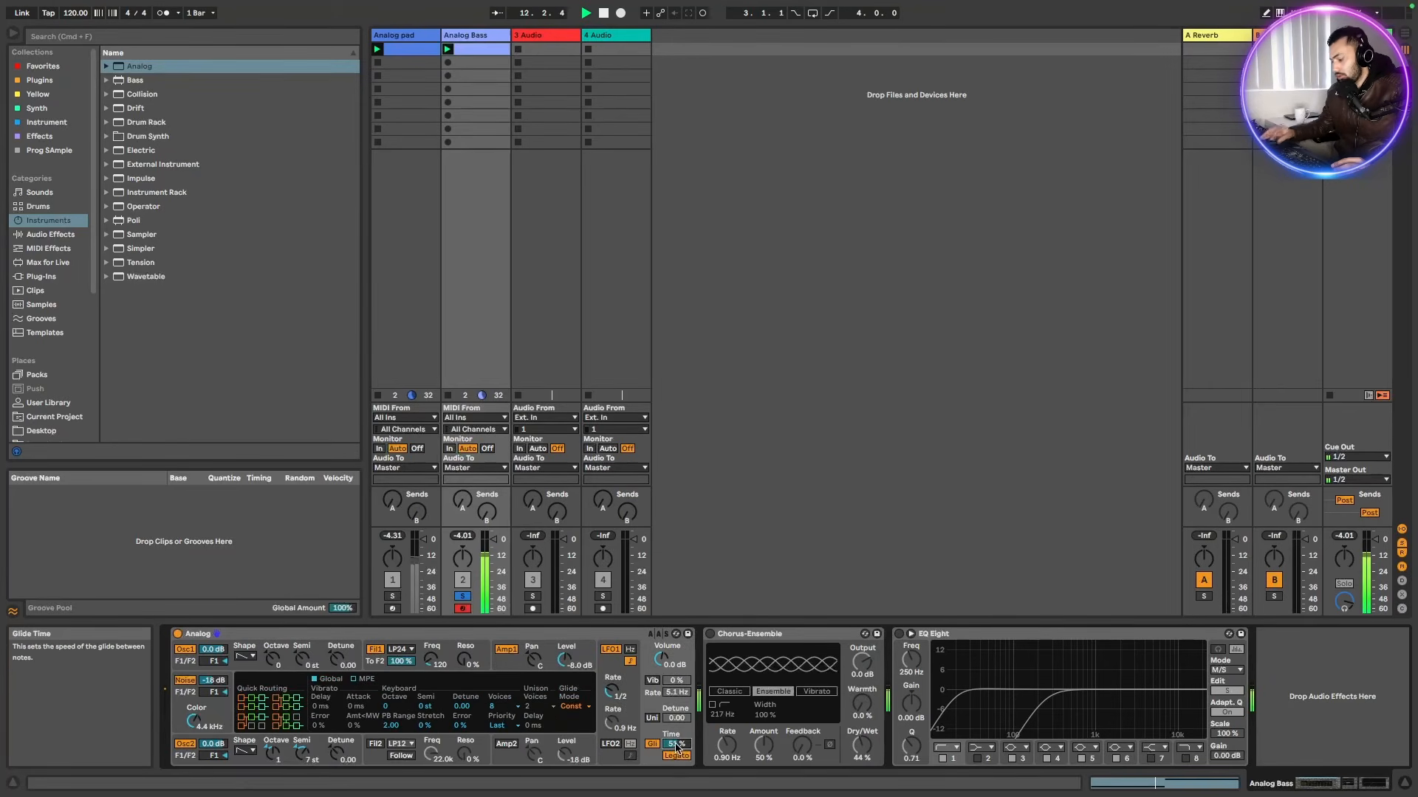
pyautogui.moveTo(676, 747); pyautogui.dragTo(676, 742)
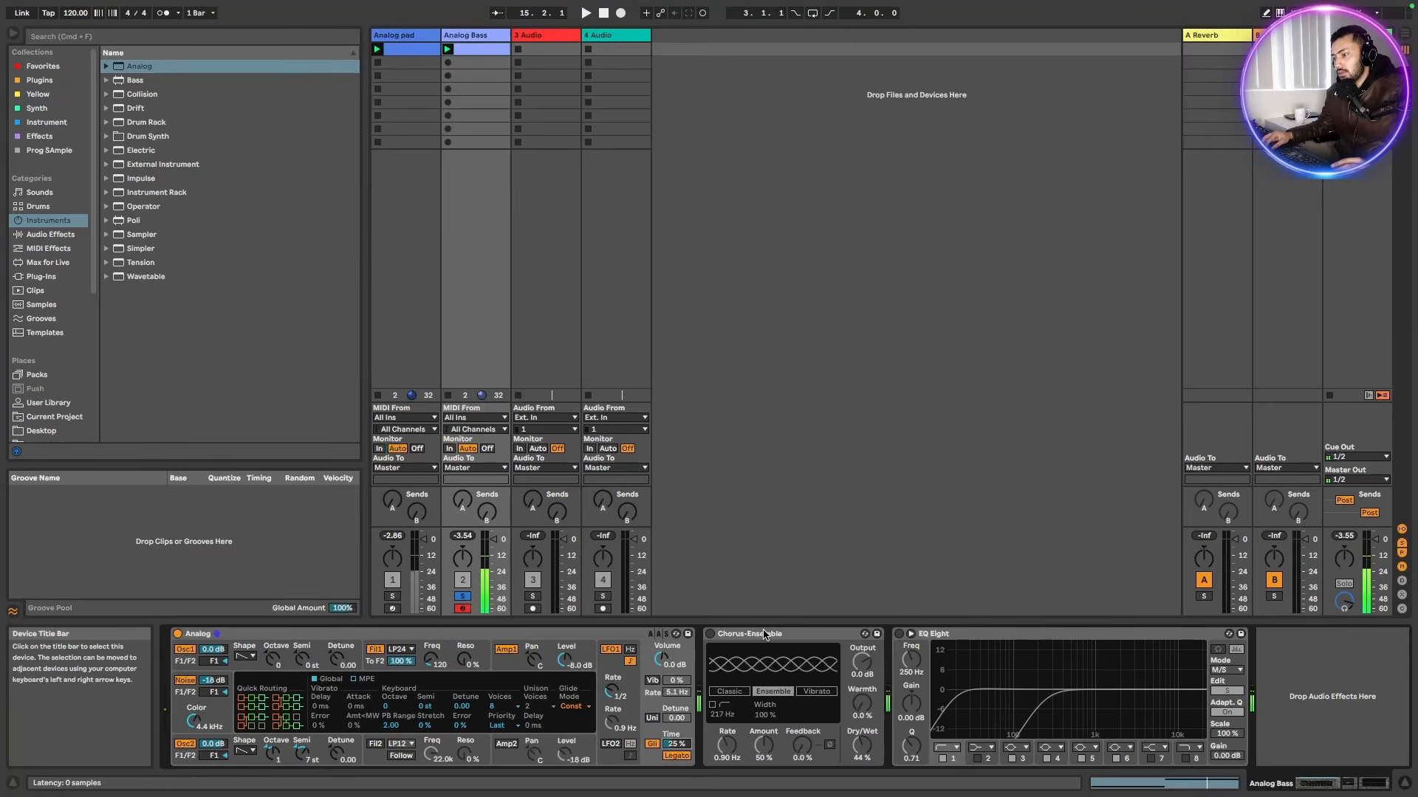
# Activate Chorus-Ensemble and add a Utility audio effect at the end of the bass device chain
pyautogui.click(765, 635)
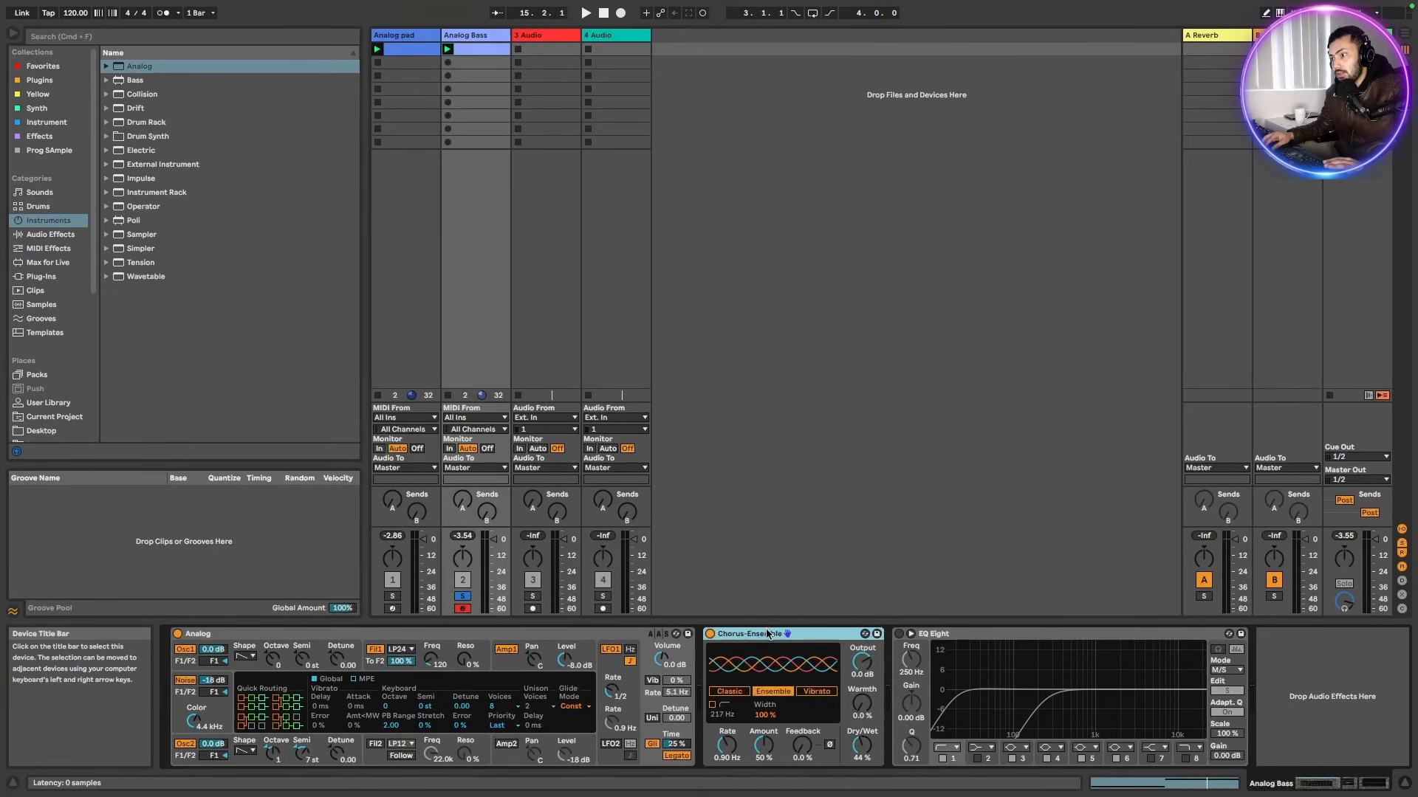
pyautogui.click(42, 236)
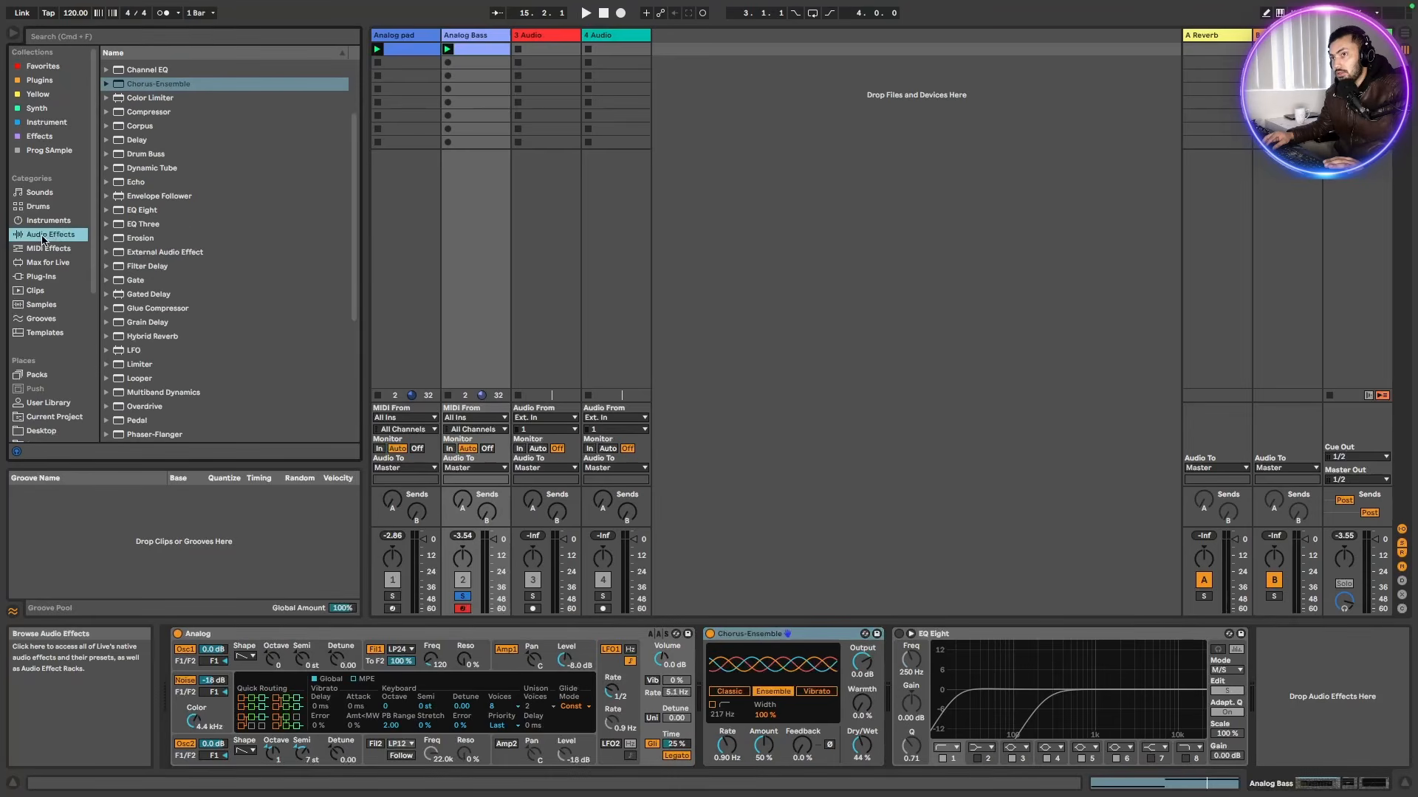
pyautogui.scroll(-5, 168, 350)
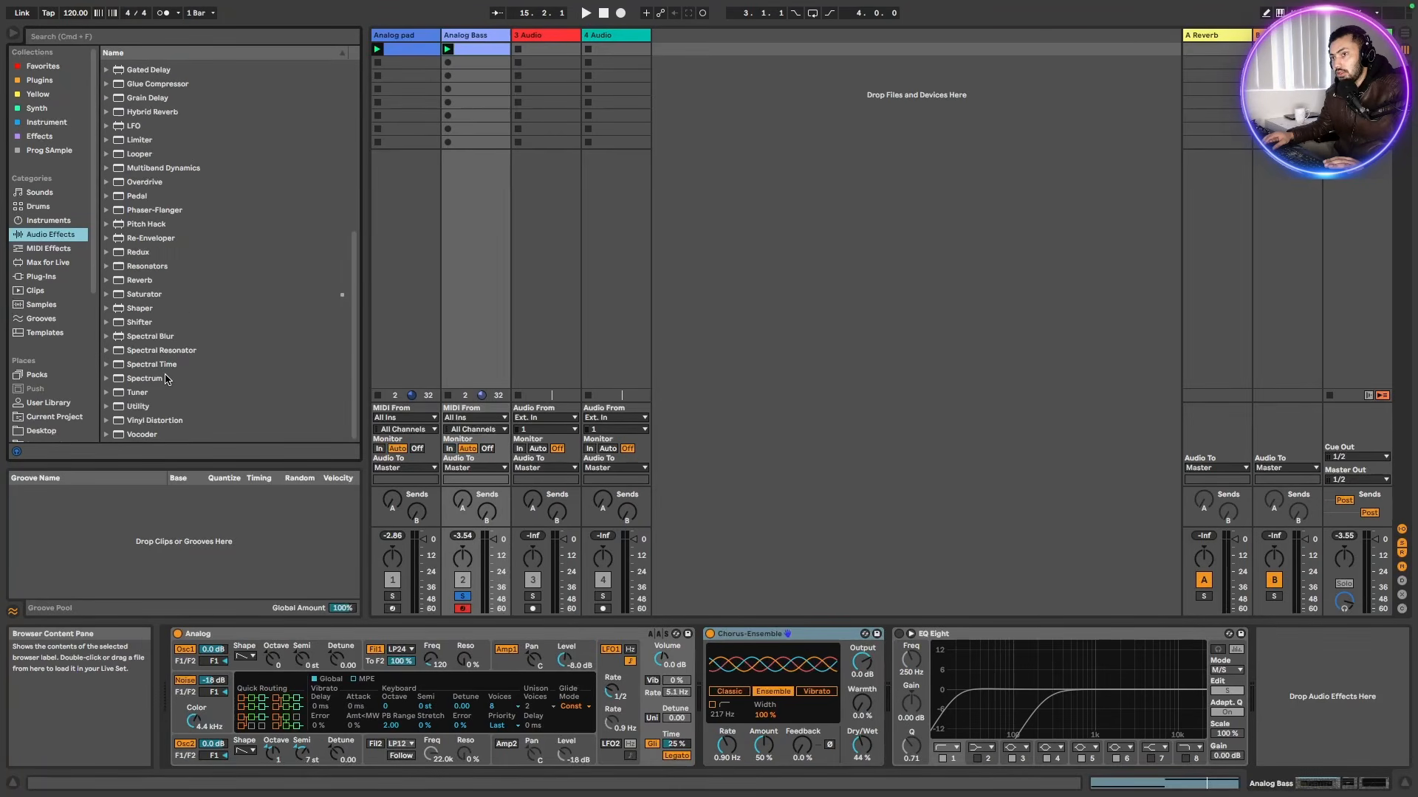
pyautogui.click(138, 407)
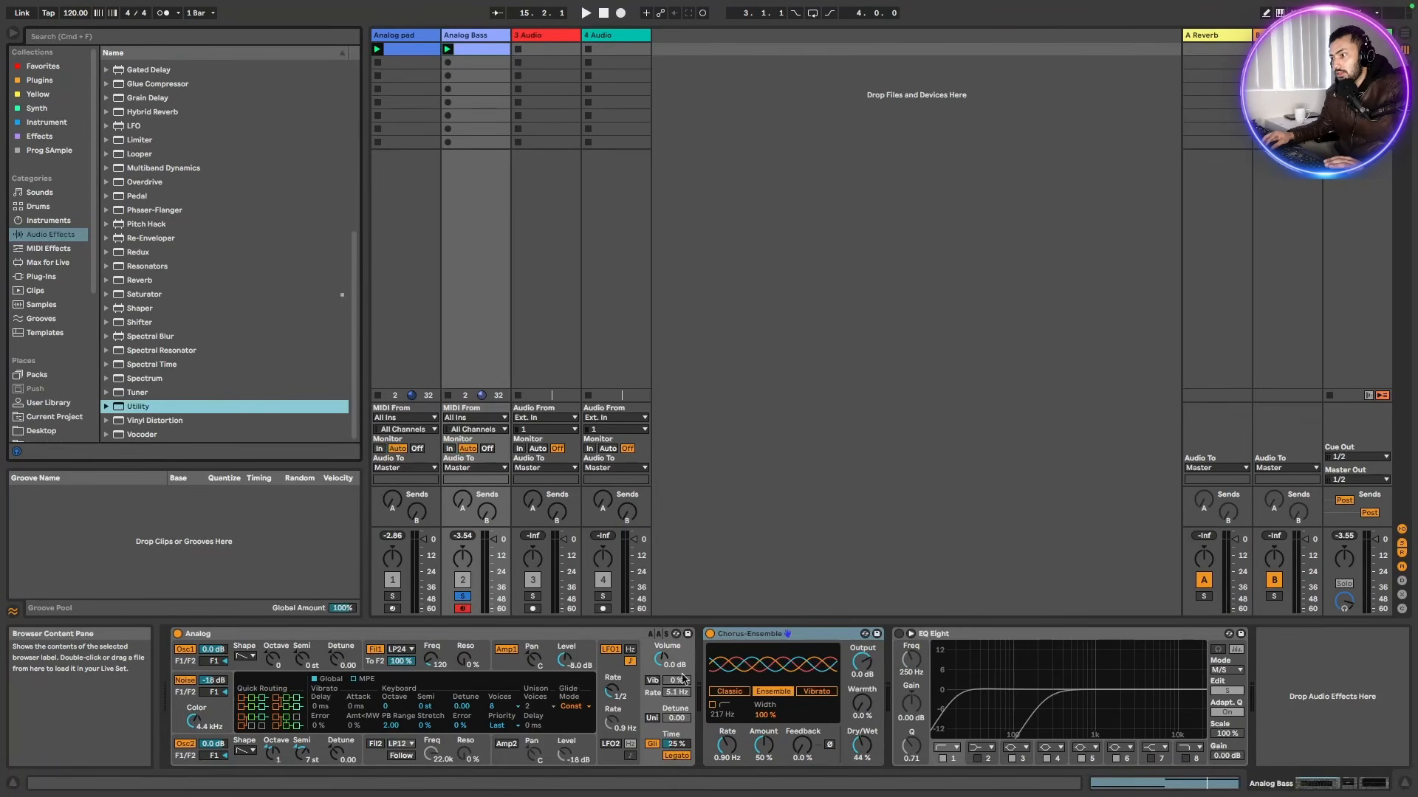
pyautogui.moveTo(184, 408); pyautogui.dragTo(728, 704)
pyautogui.press('space')
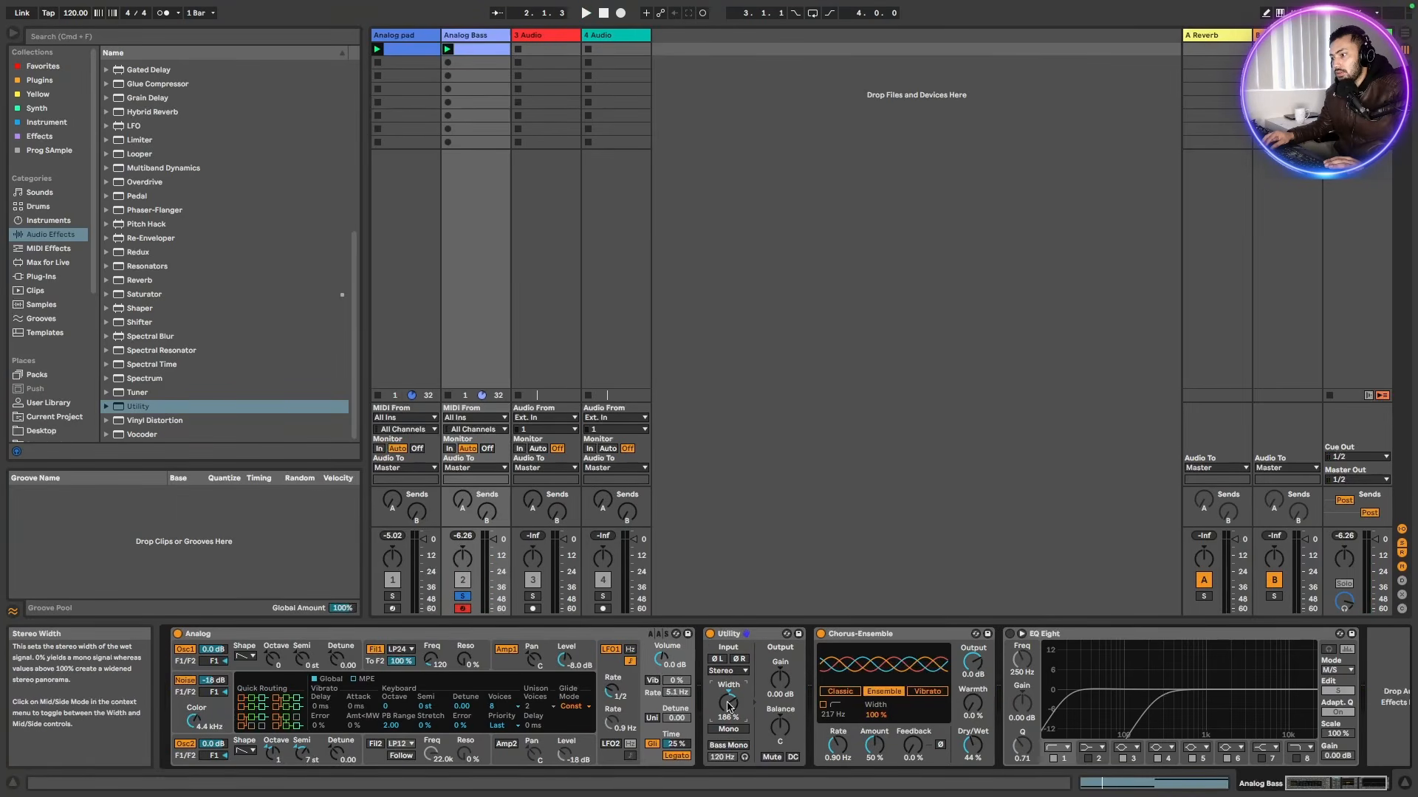
pyautogui.moveTo(768, 635); pyautogui.dragTo(1107, 701)
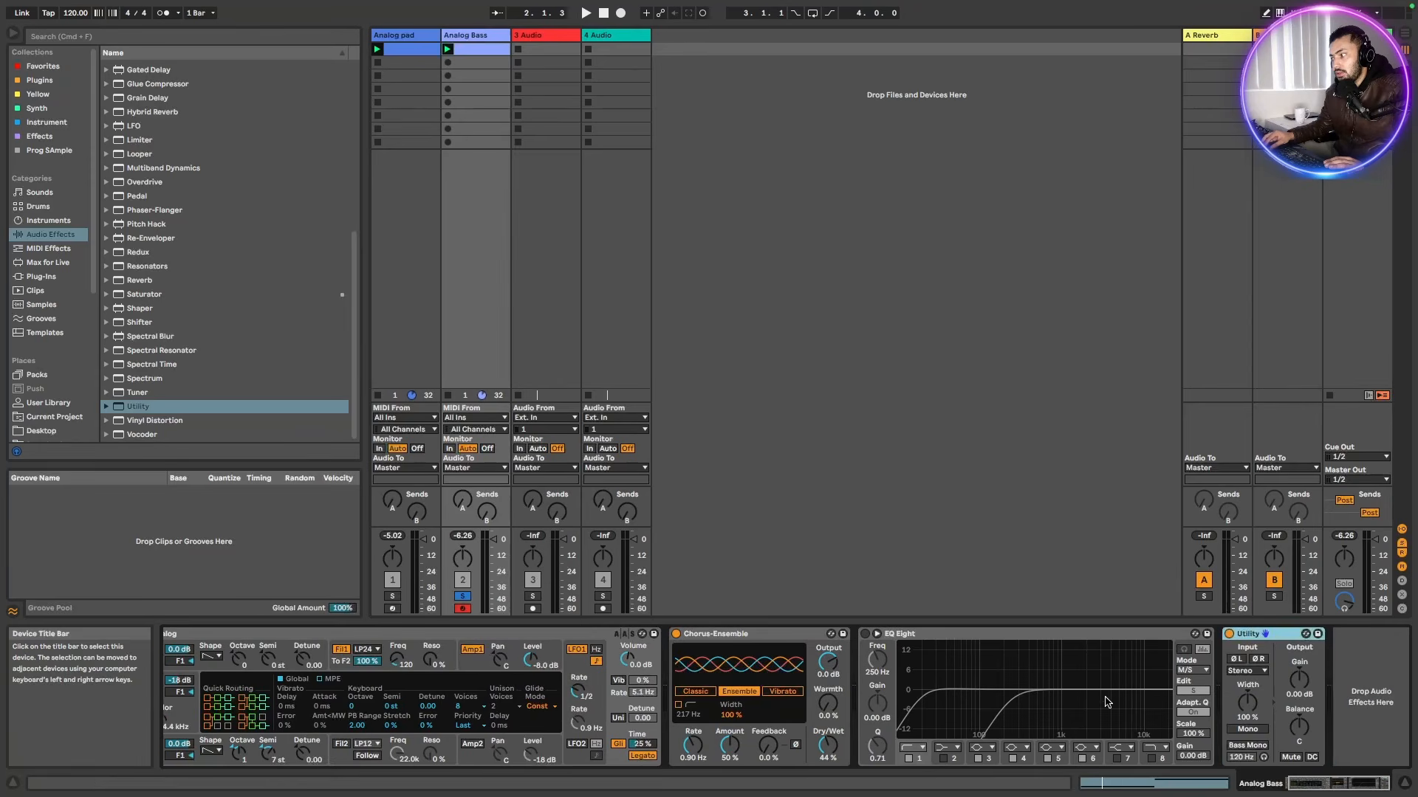
# Select the Chorus-Ensemble, then activate the EQ Eight device
pyautogui.click(765, 635)
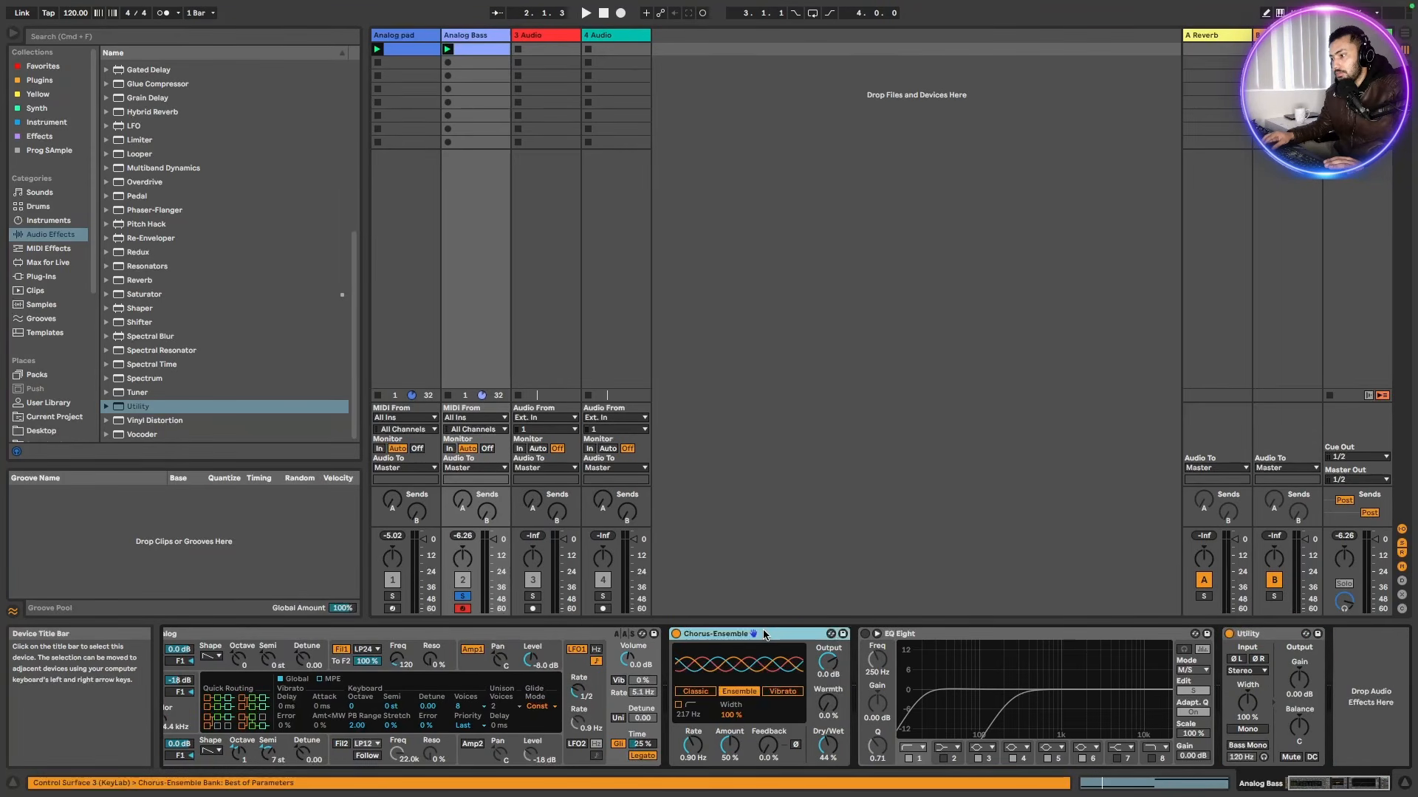
pyautogui.click(827, 744)
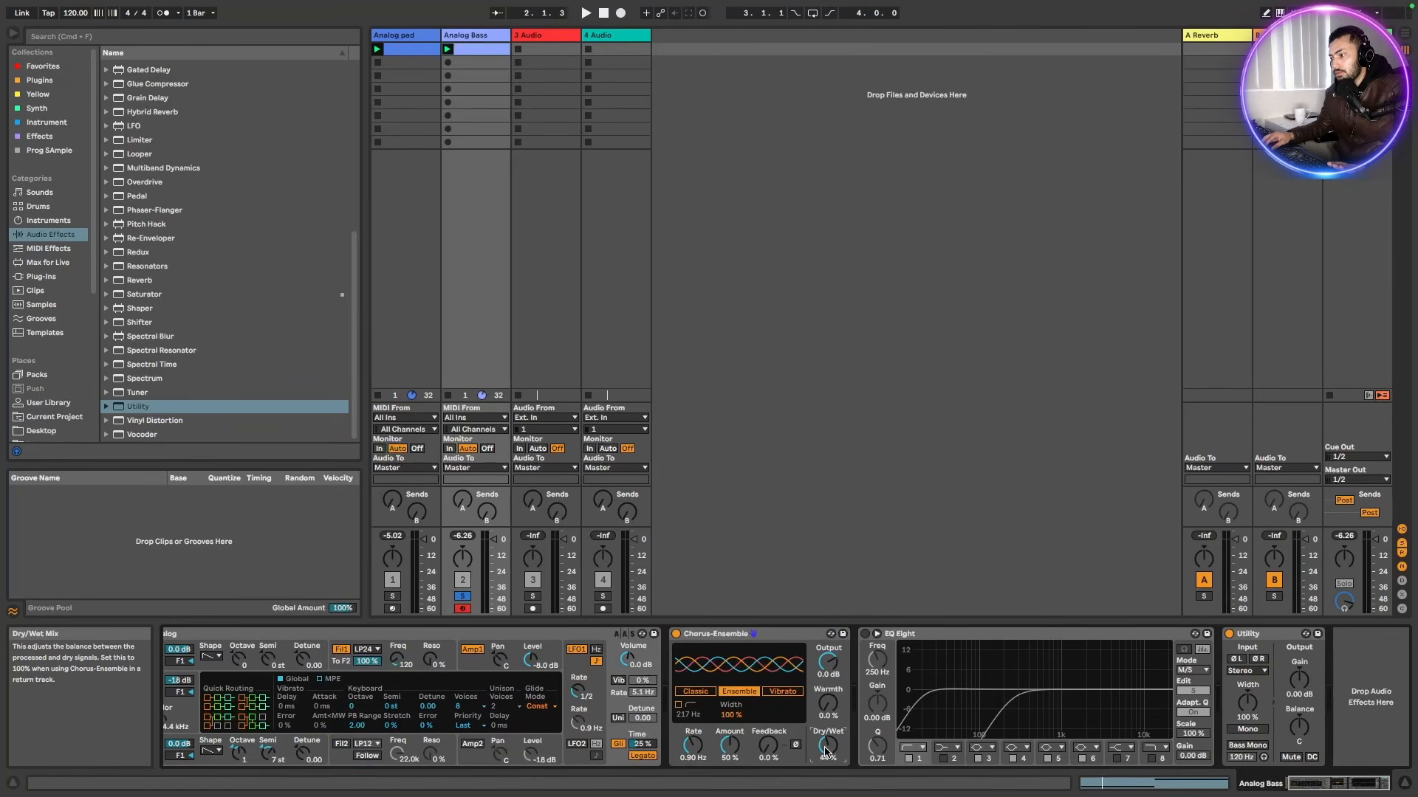
pyautogui.press('space')
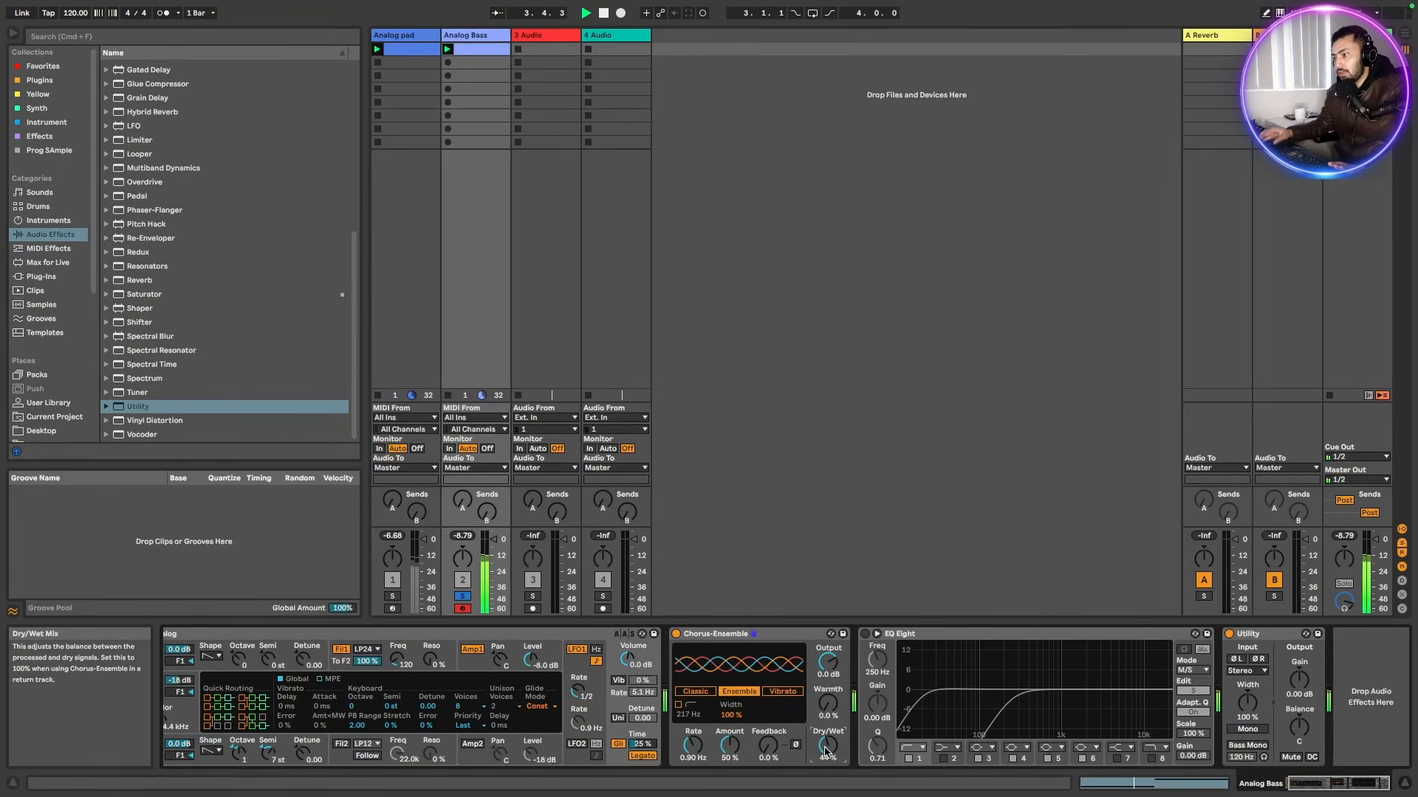
pyautogui.click(868, 635)
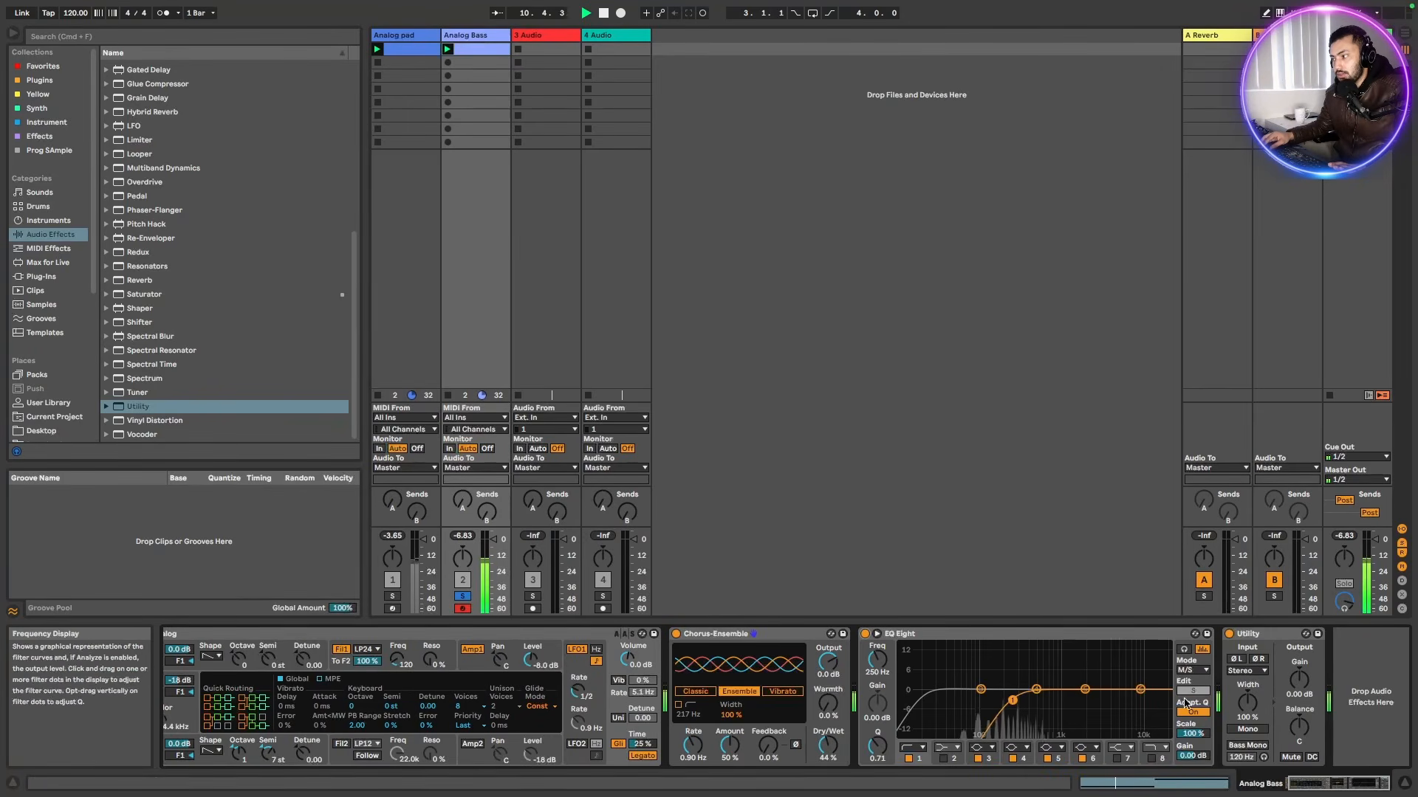
# Switch EQ Eight's mid/side editing to the Mid channel while auditioning the bass
pyautogui.click(1017, 636)
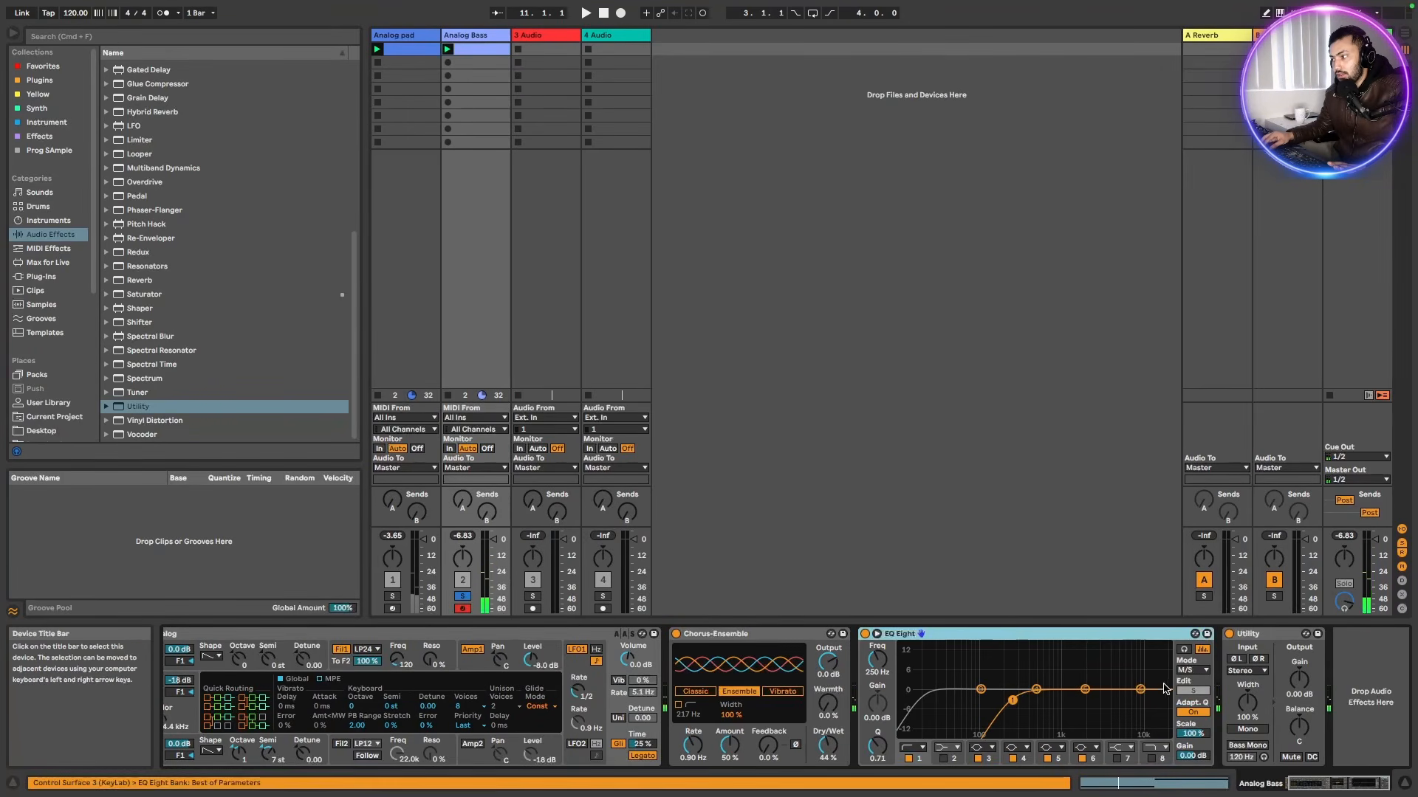
pyautogui.click(1207, 671)
pyautogui.click(1189, 704)
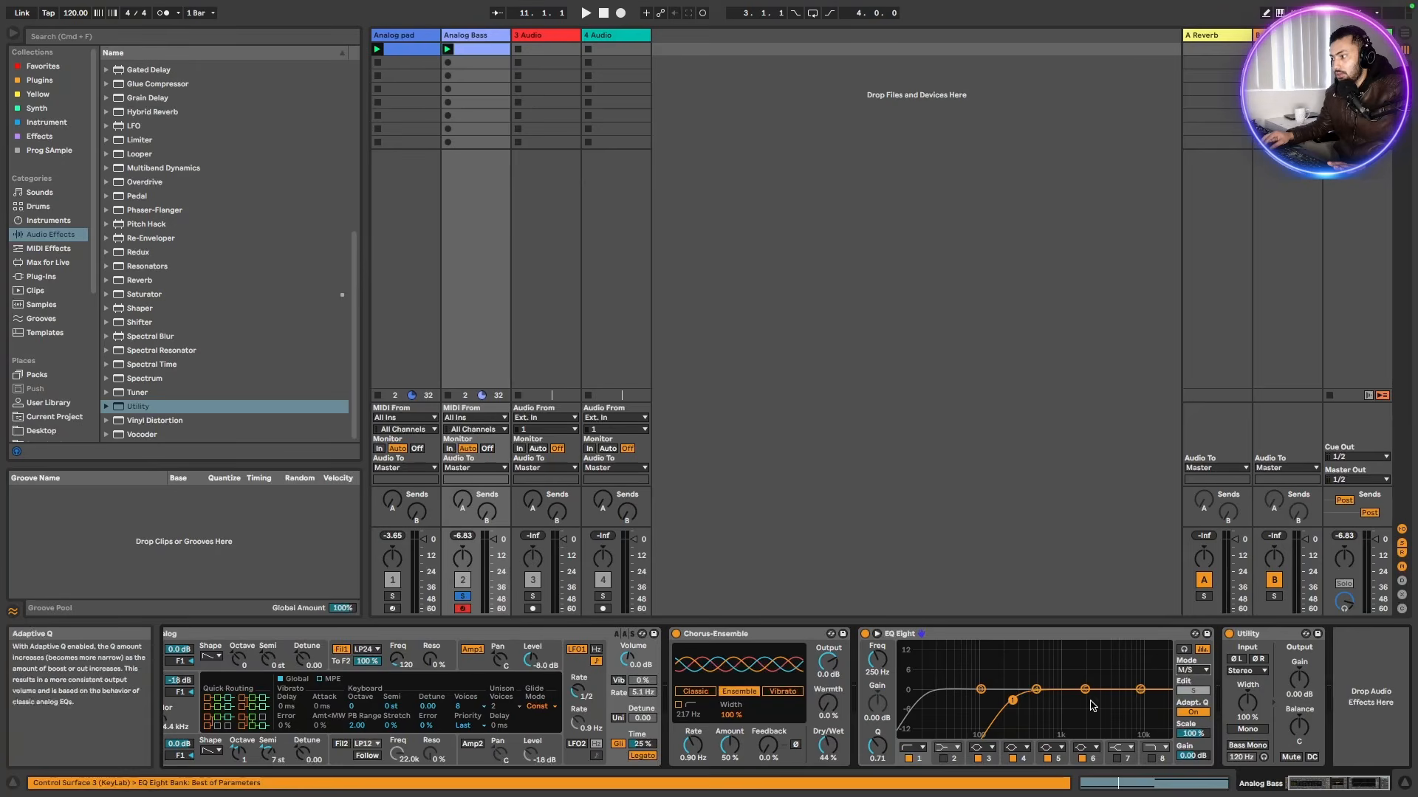
pyautogui.click(1192, 691)
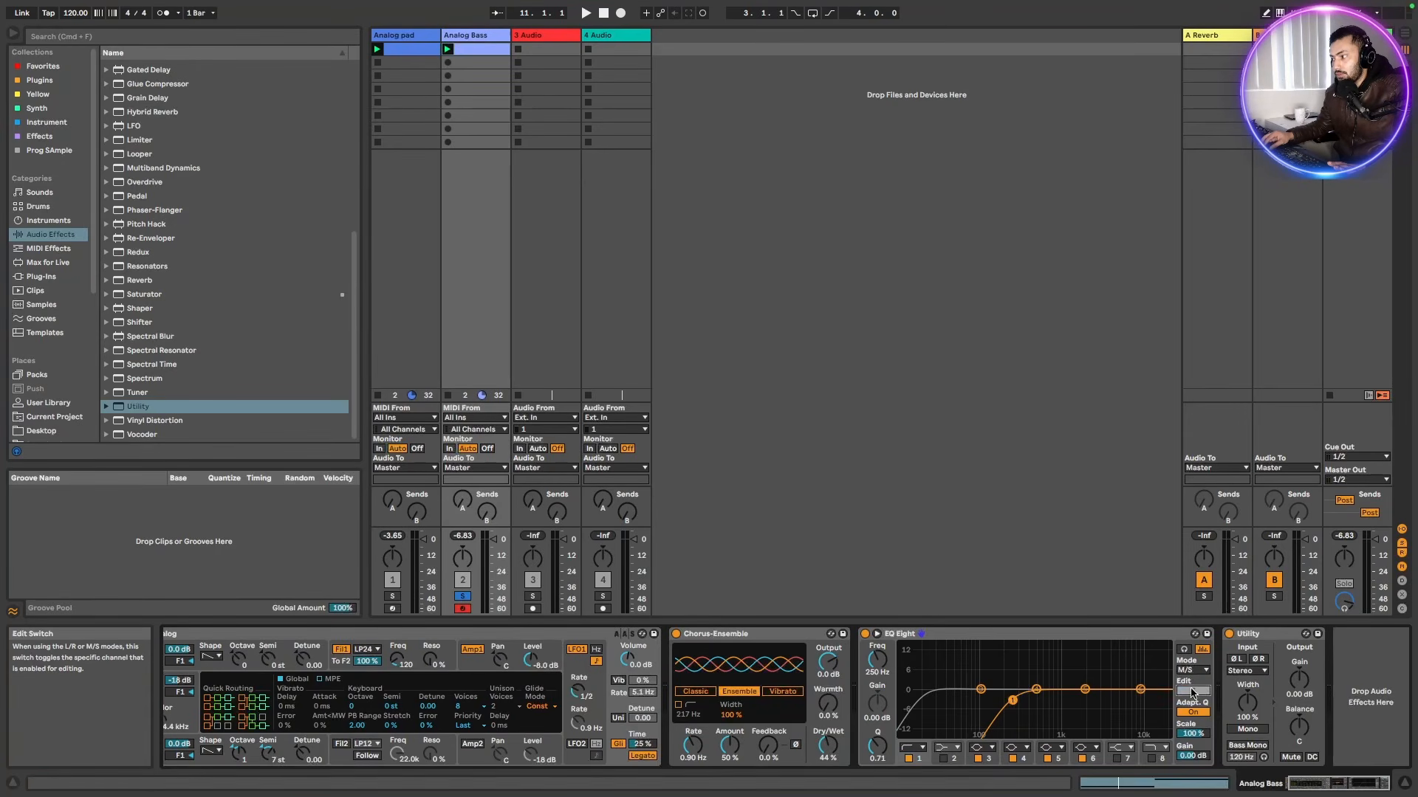
pyautogui.click(1191, 691)
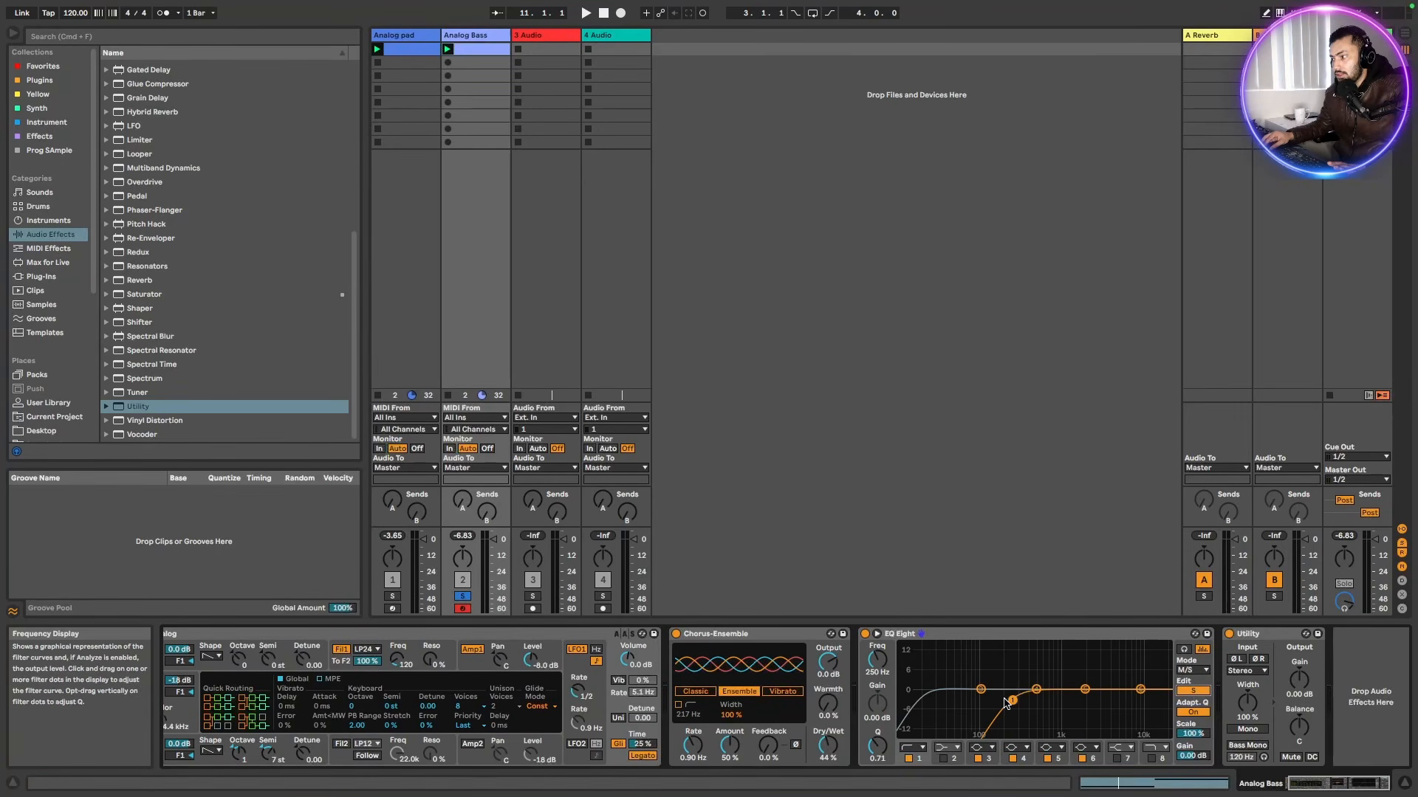
pyautogui.press('space')
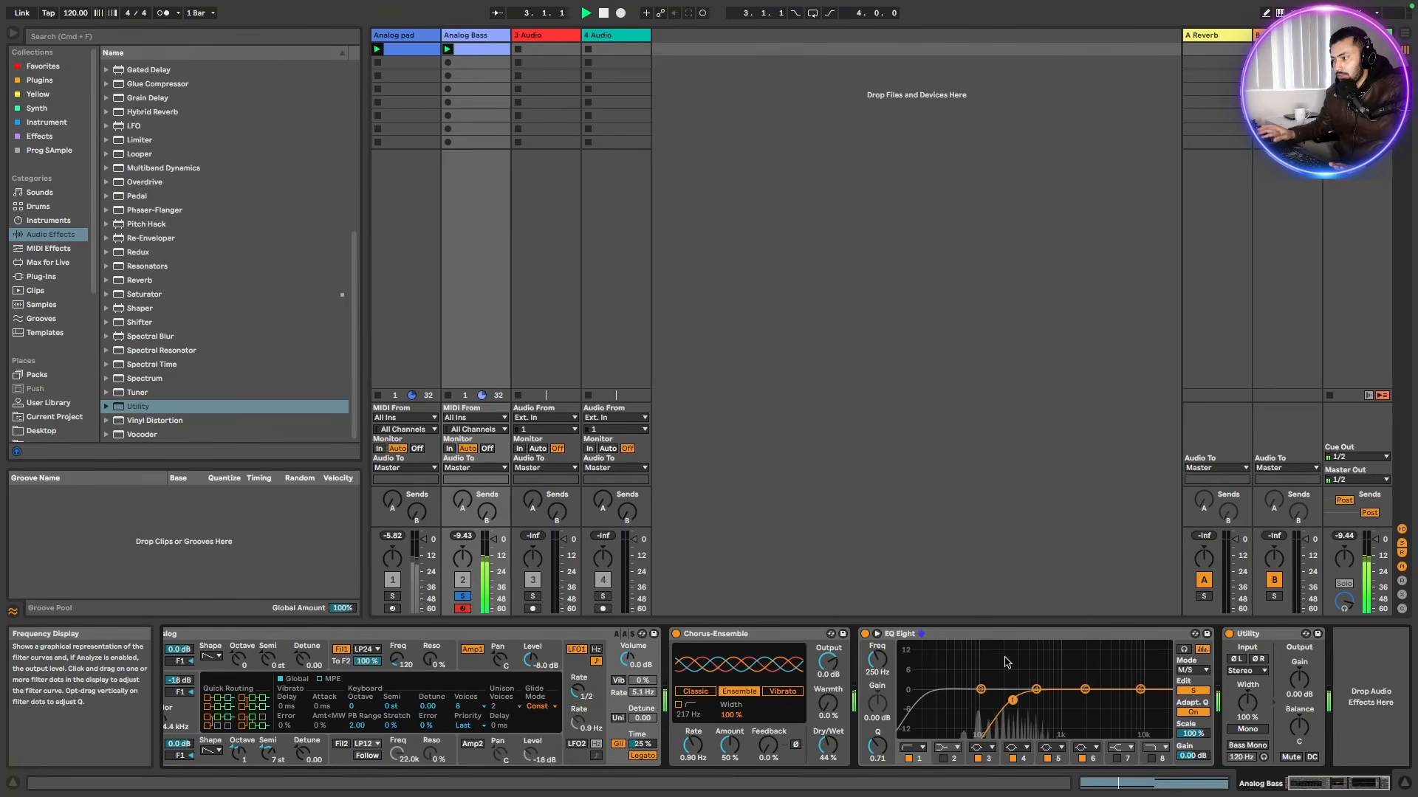
pyautogui.click(1191, 691)
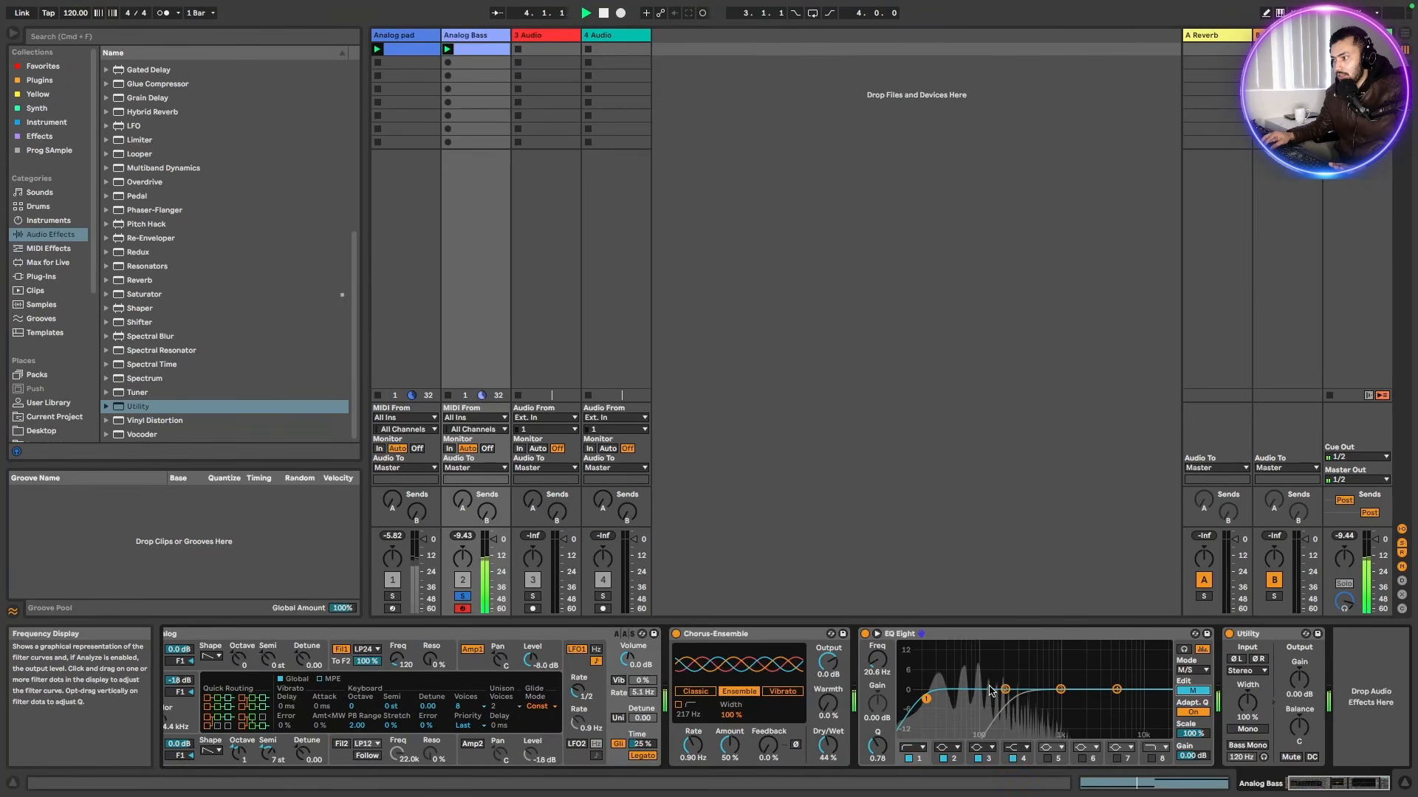
# Expand the EQ display, switch editing to Side, and enable band 7 as a boost around 876 Hz, +4.54 dB
pyautogui.click(877, 633)
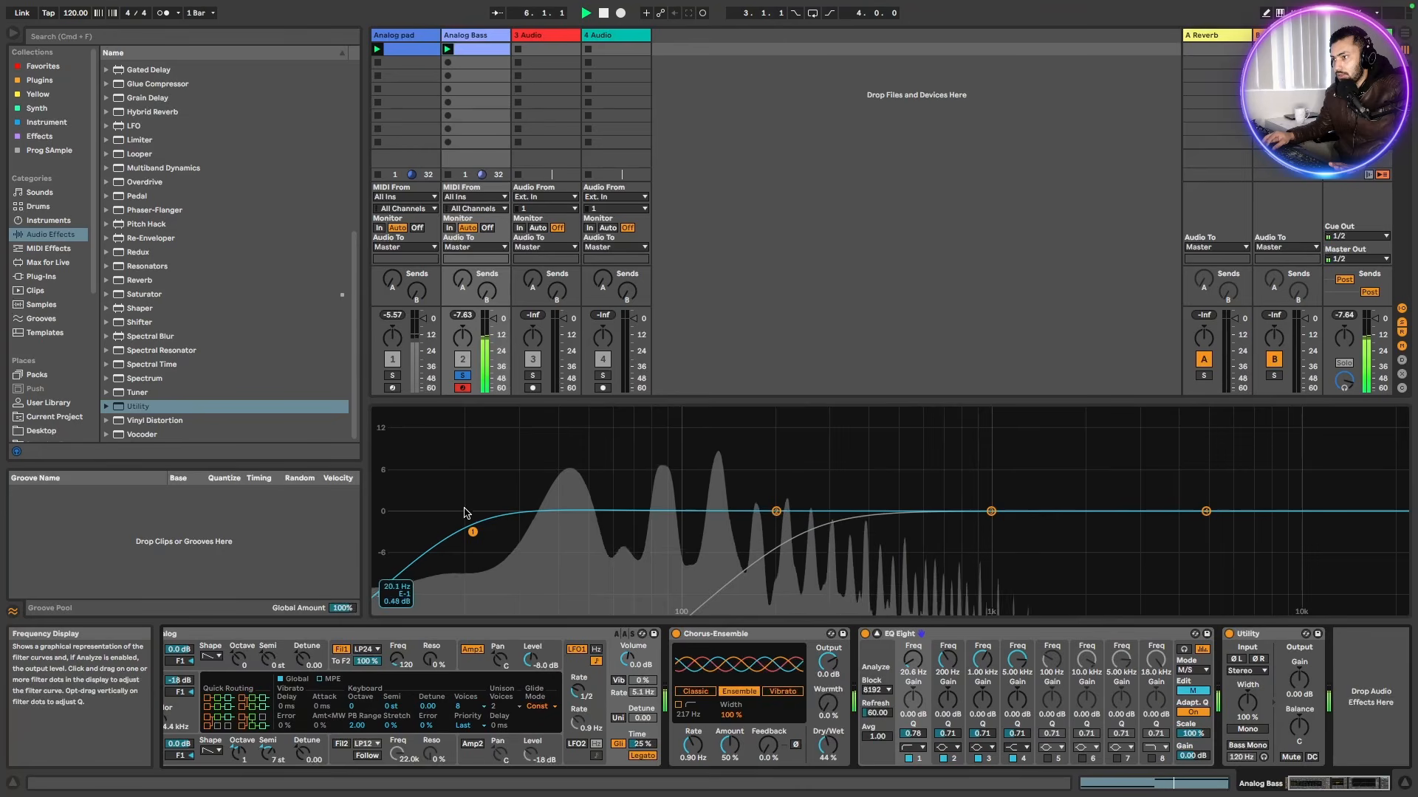
pyautogui.moveTo(471, 534); pyautogui.dragTo(471, 533)
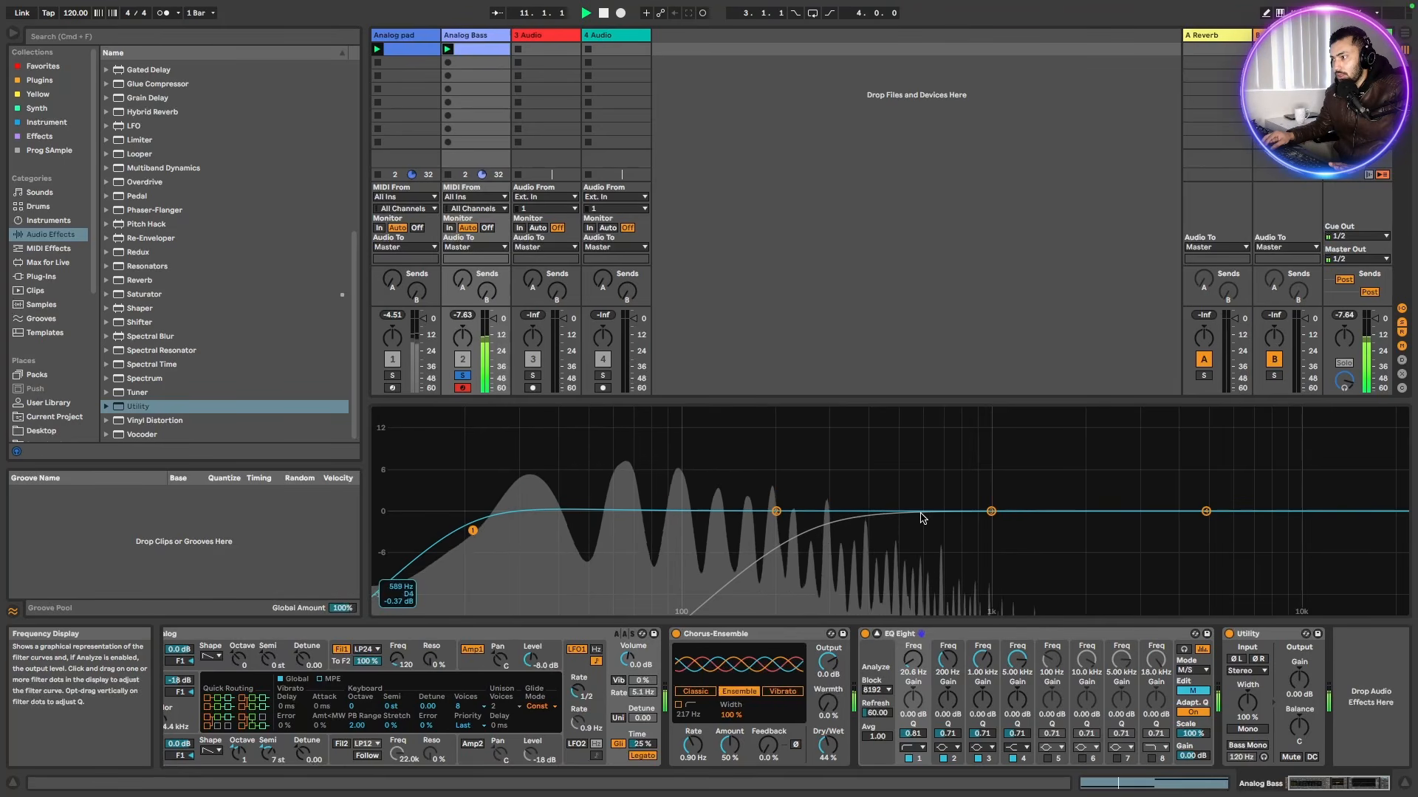
pyautogui.click(1201, 698)
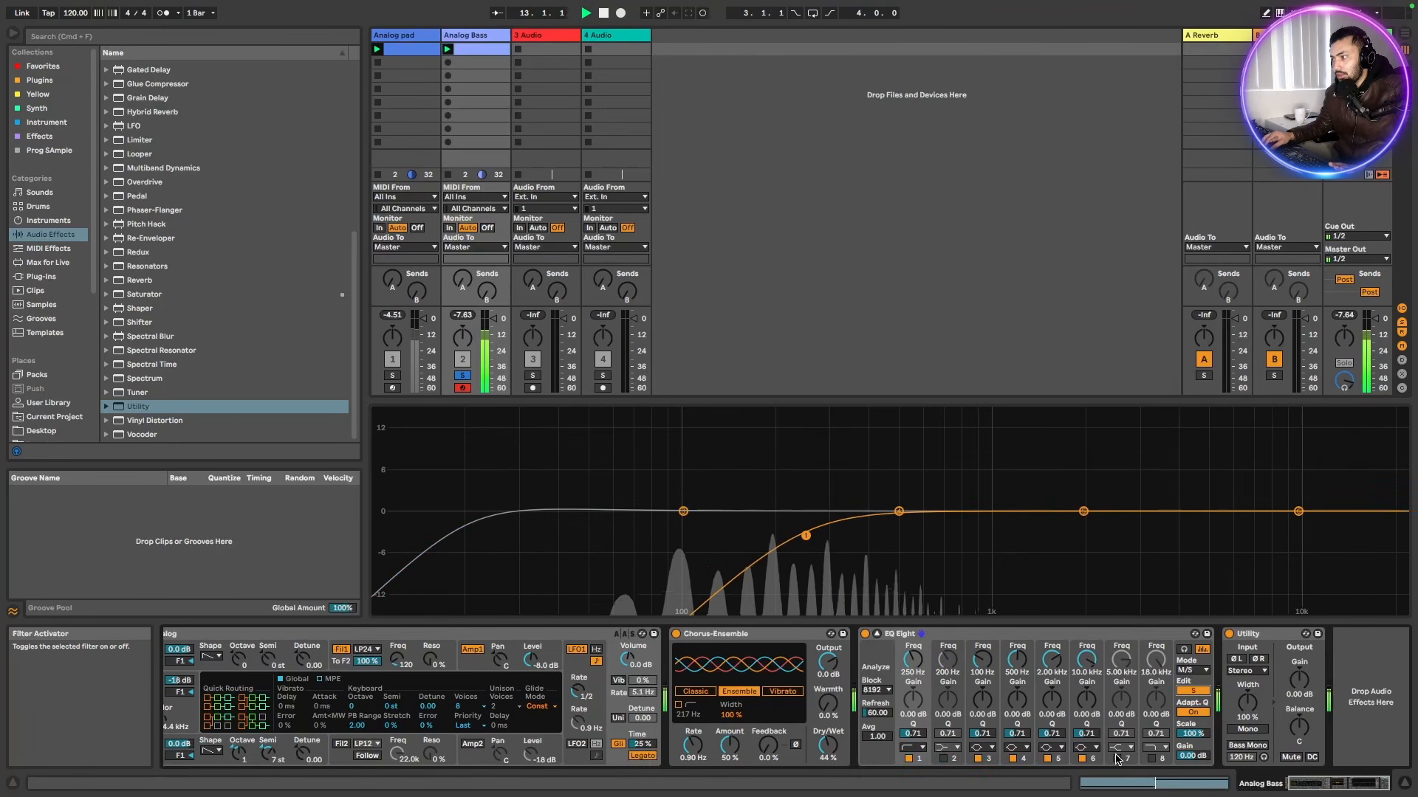
pyautogui.click(1116, 758)
pyautogui.moveTo(1206, 511); pyautogui.dragTo(974, 480)
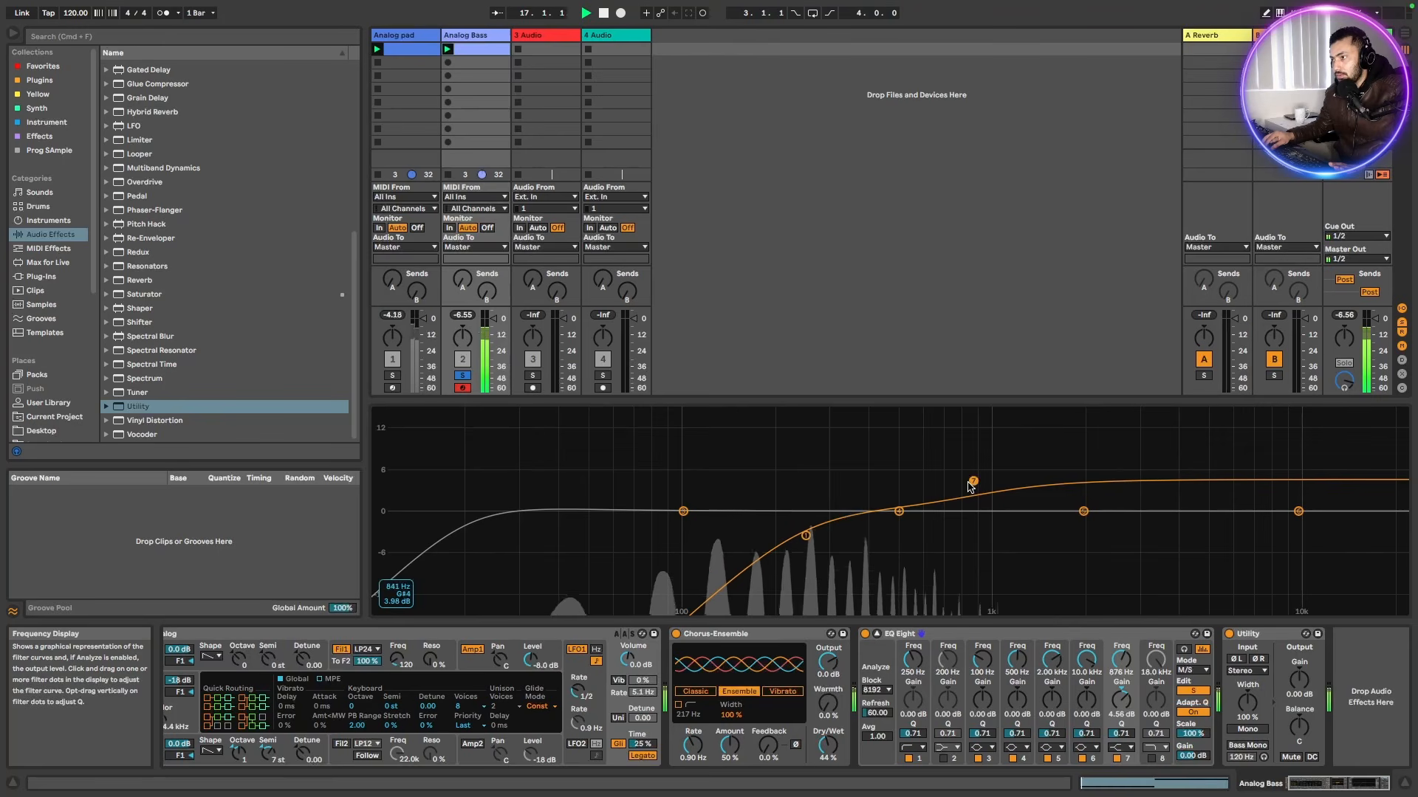
# Unsolo the bass track and compare the pad track's device chain with the bass track's
pyautogui.click(462, 377)
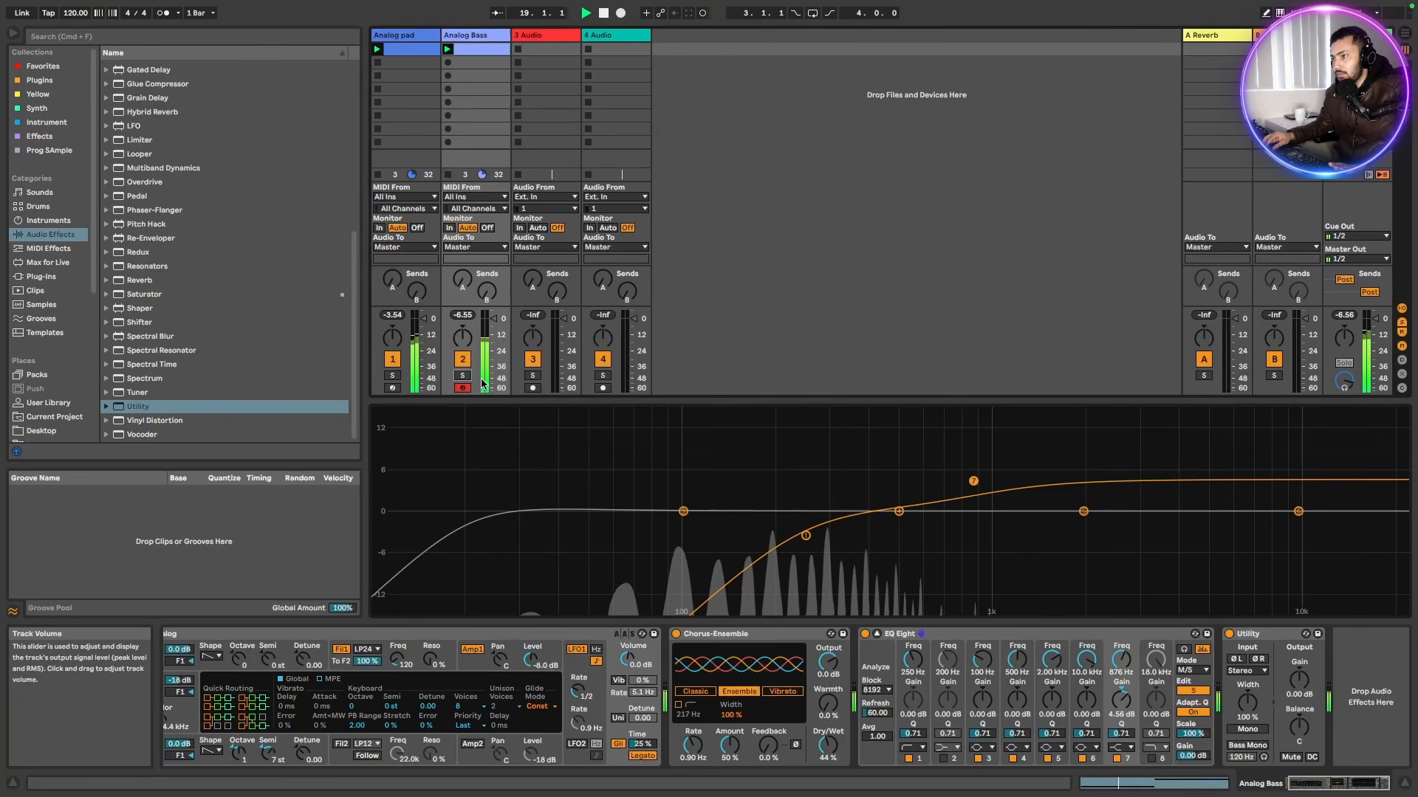
pyautogui.click(410, 35)
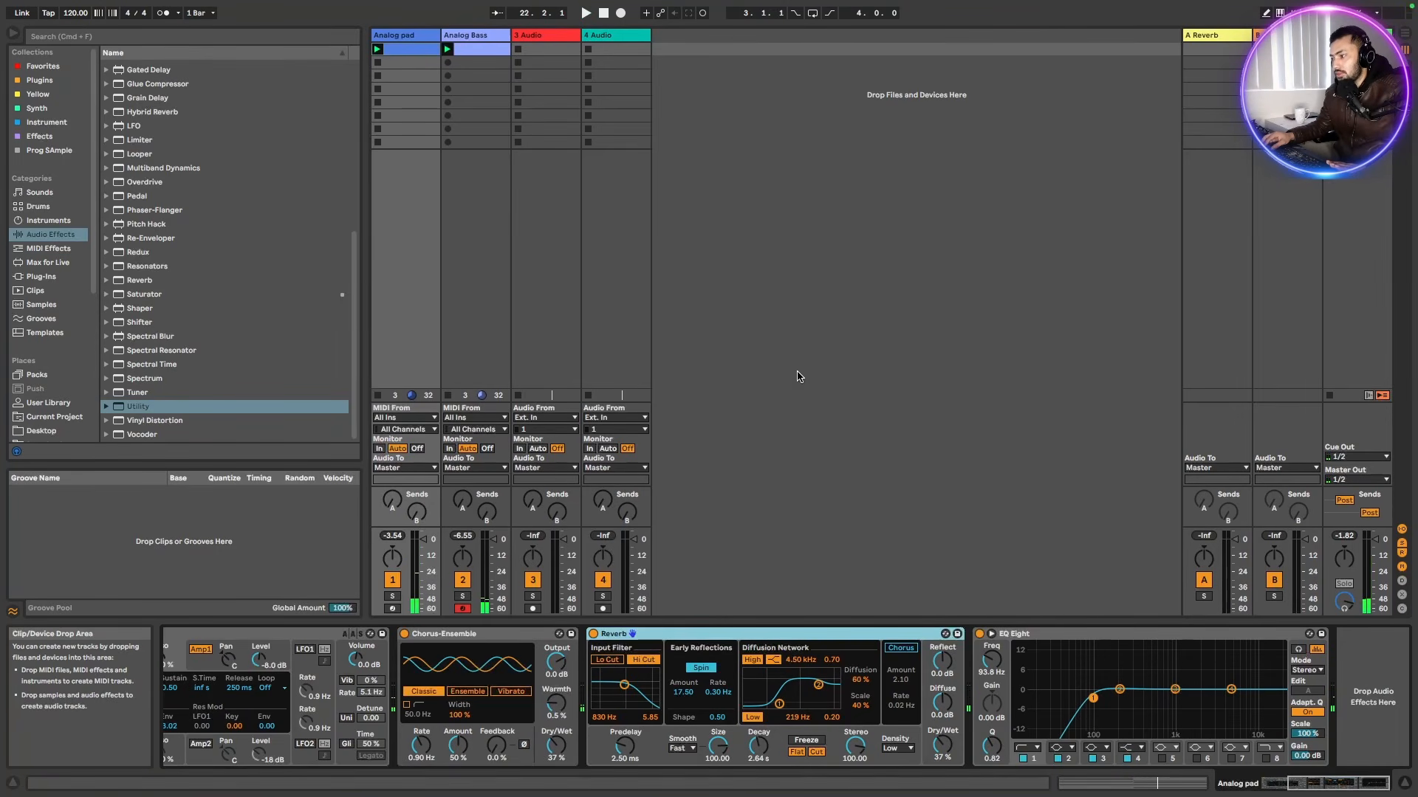
pyautogui.moveTo(1335, 784); pyautogui.dragTo(1305, 784)
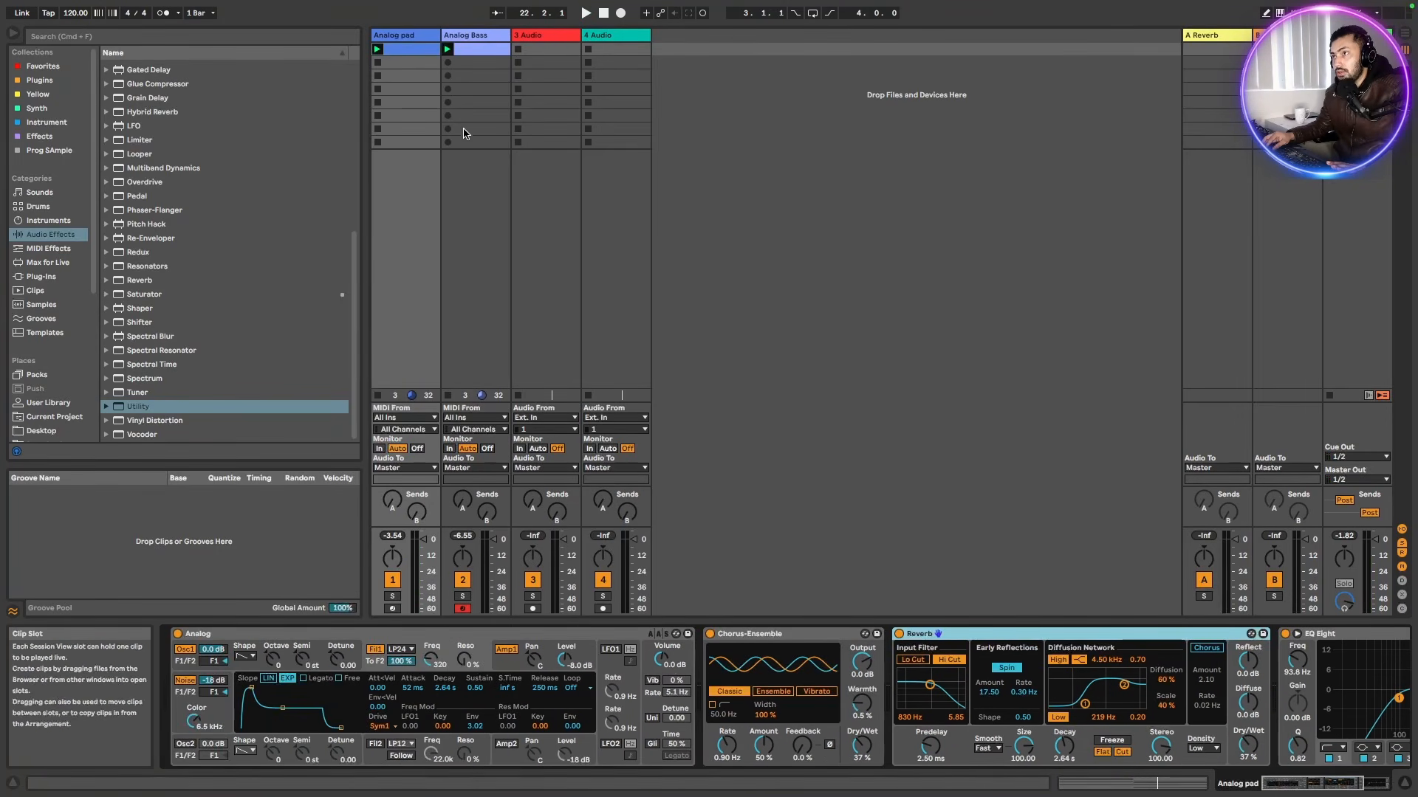
pyautogui.click(479, 46)
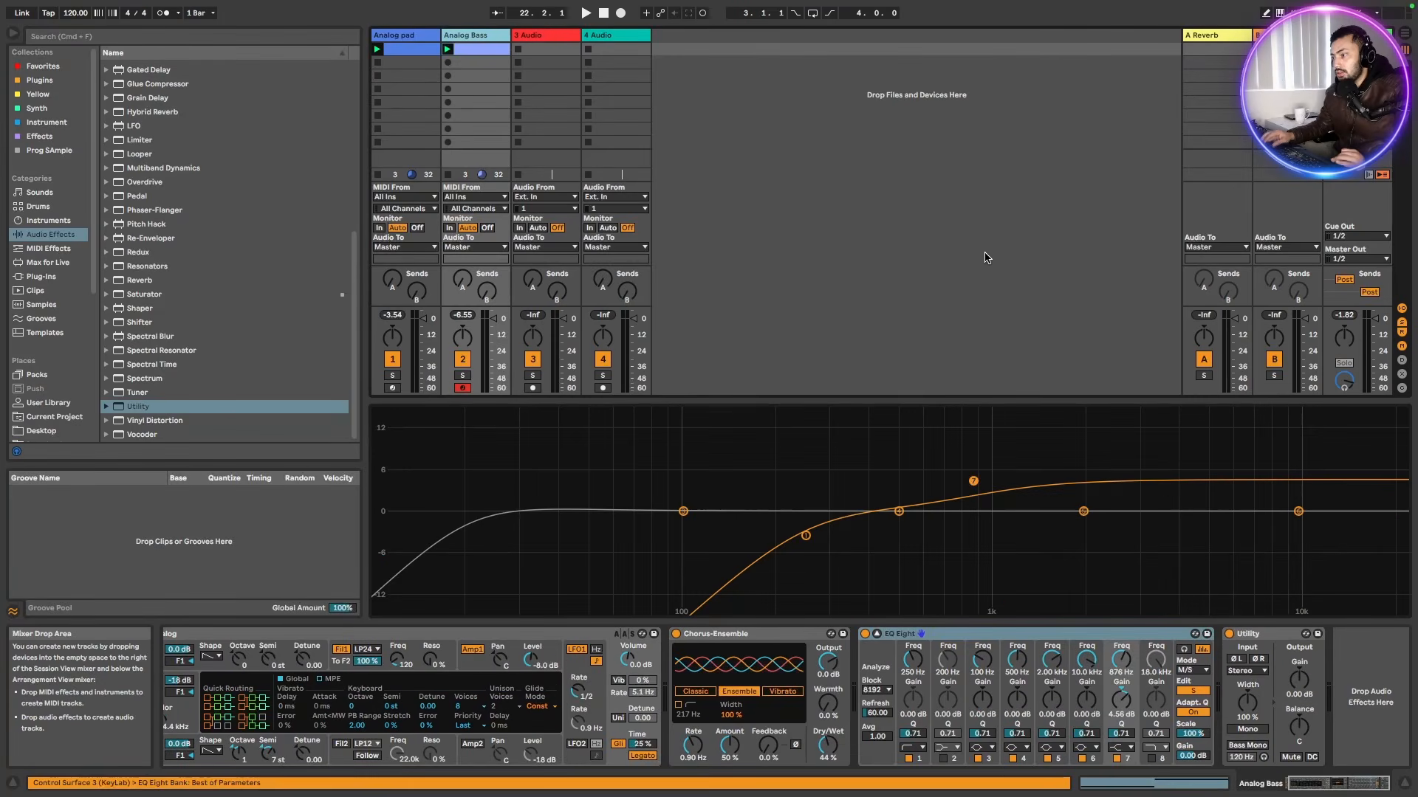